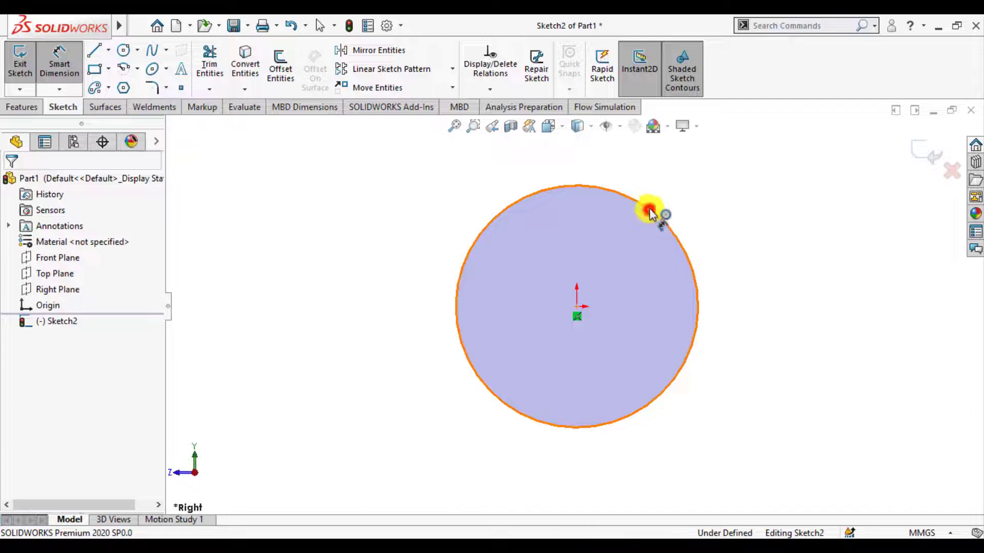
# Dimension the circle's diameter at 80 mm and exit the sketch.
pyautogui.click(649, 212)
pyautogui.click(703, 199)
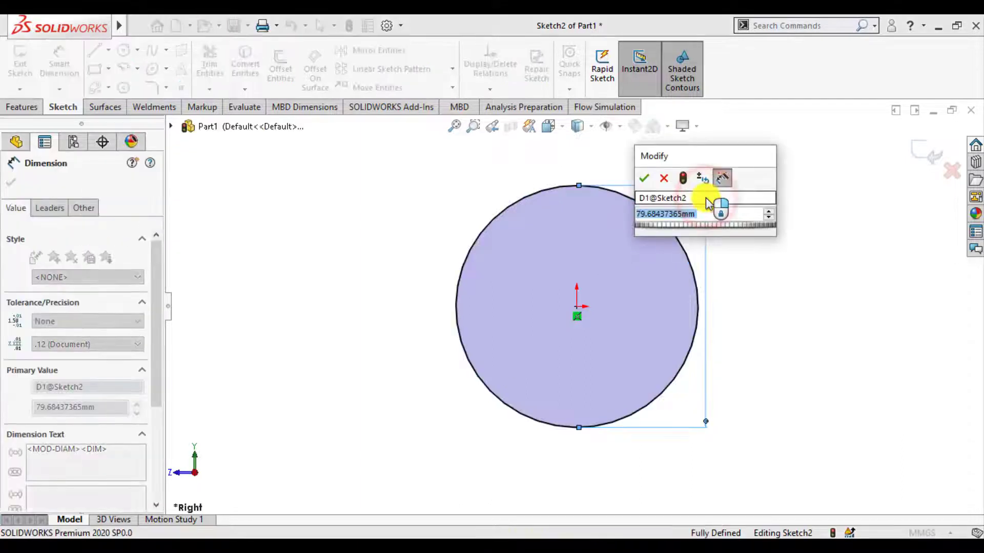
pyautogui.write('80')
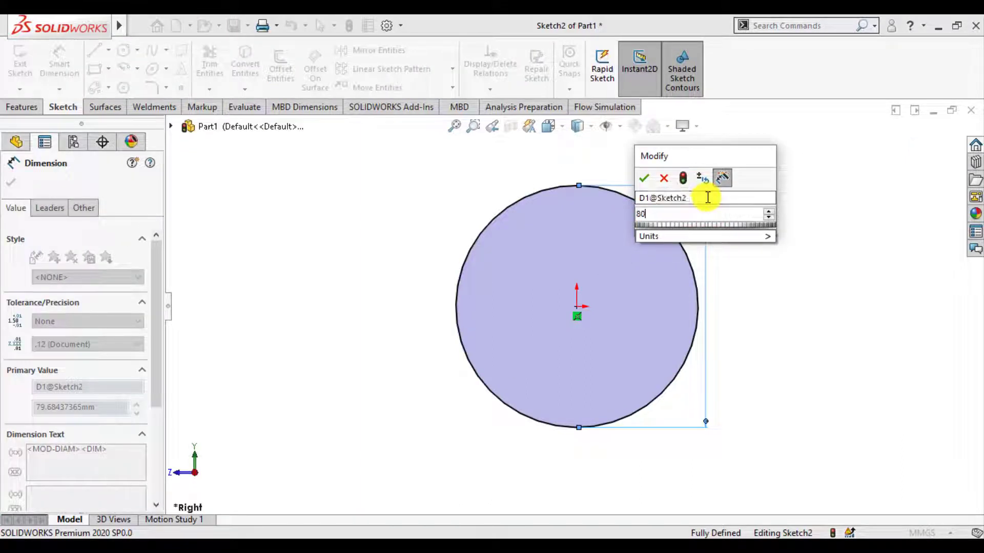
pyautogui.press('Return')
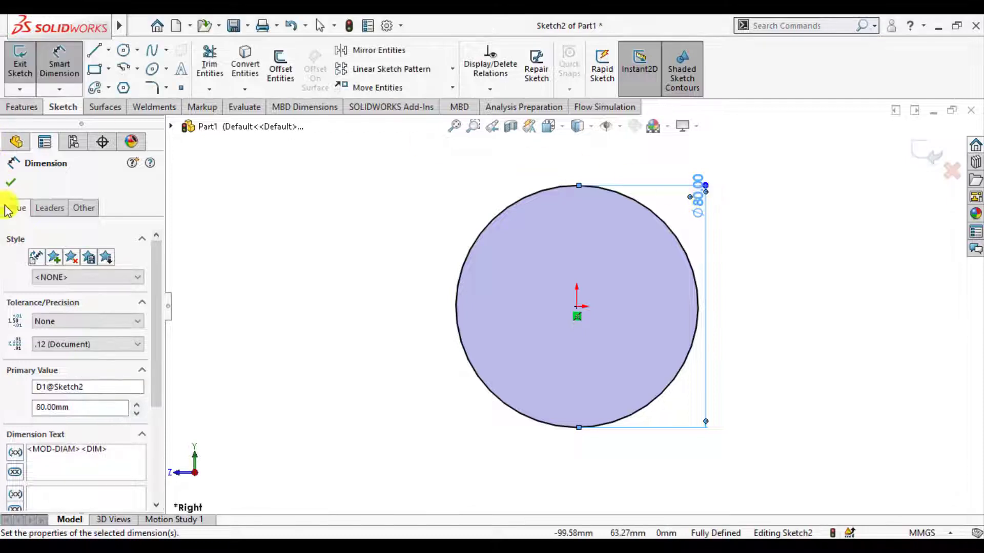
pyautogui.click(11, 185)
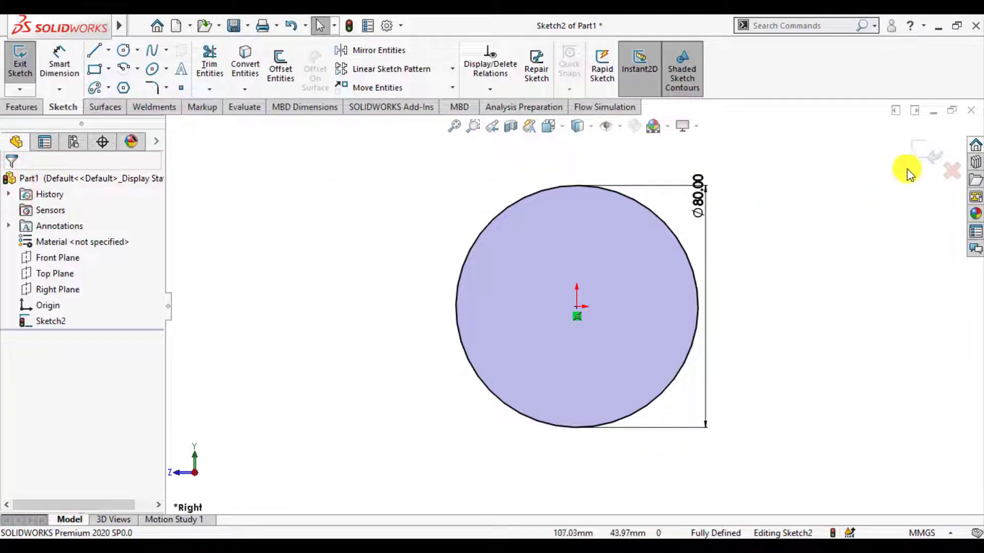
pyautogui.click(921, 154)
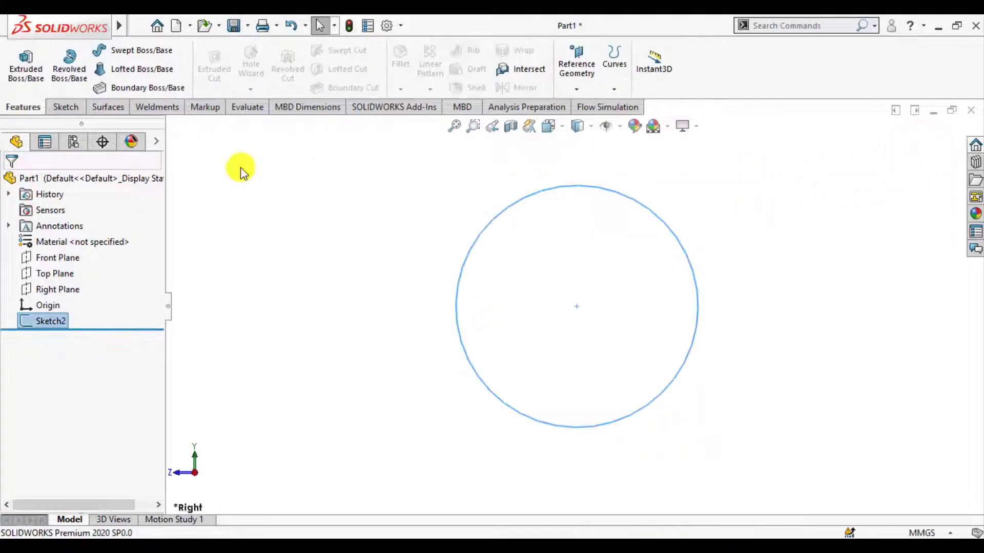
# Start a boss extrusion of the 80 mm circle as a thin feature with a 2 mm wall thickness.
pyautogui.click(25, 74)
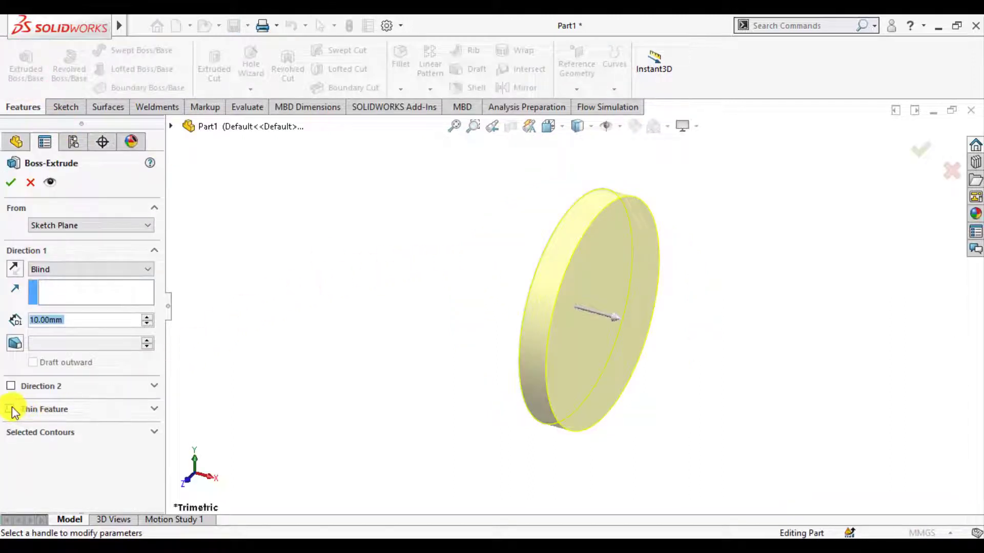
pyautogui.click(10, 409)
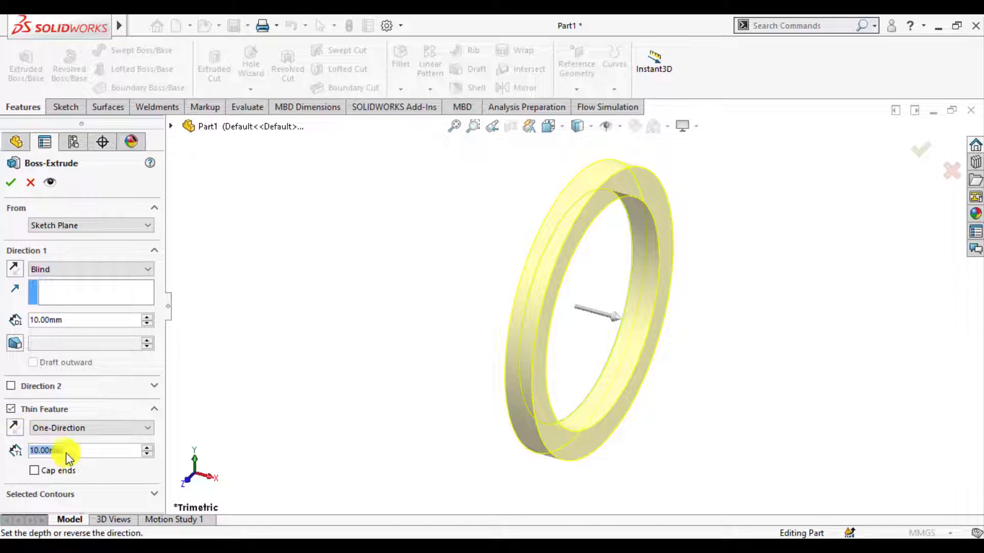
pyautogui.write('2')
pyautogui.press('Return')
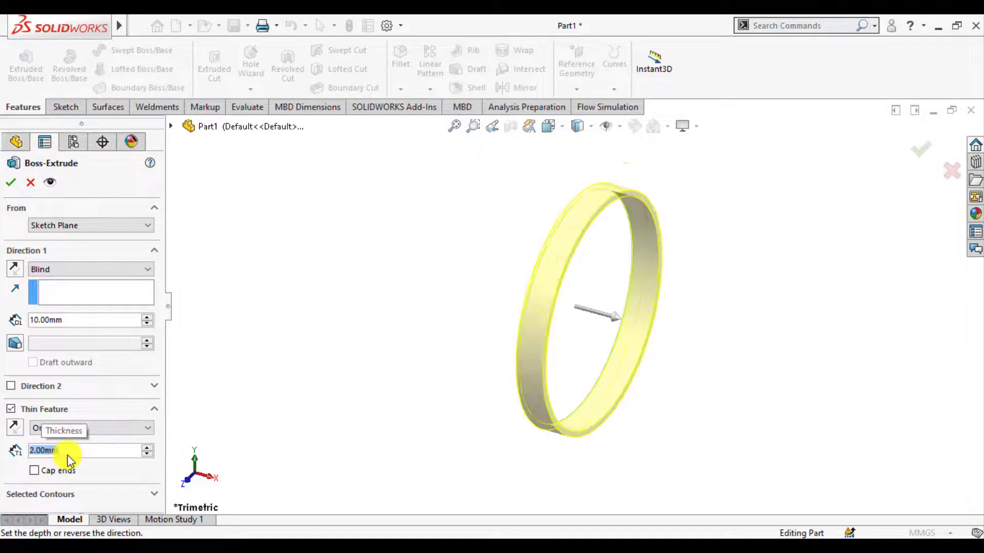
# Extrude the ring 200 mm with the Mid Plane end condition and reverse the wall thickness to the inside of the circle.
pyautogui.click(65, 274)
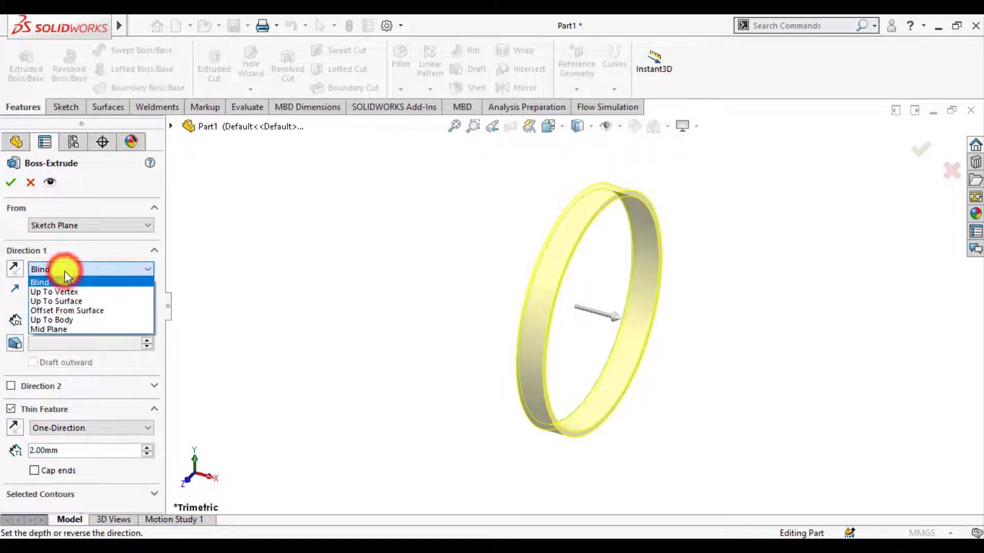
pyautogui.click(51, 330)
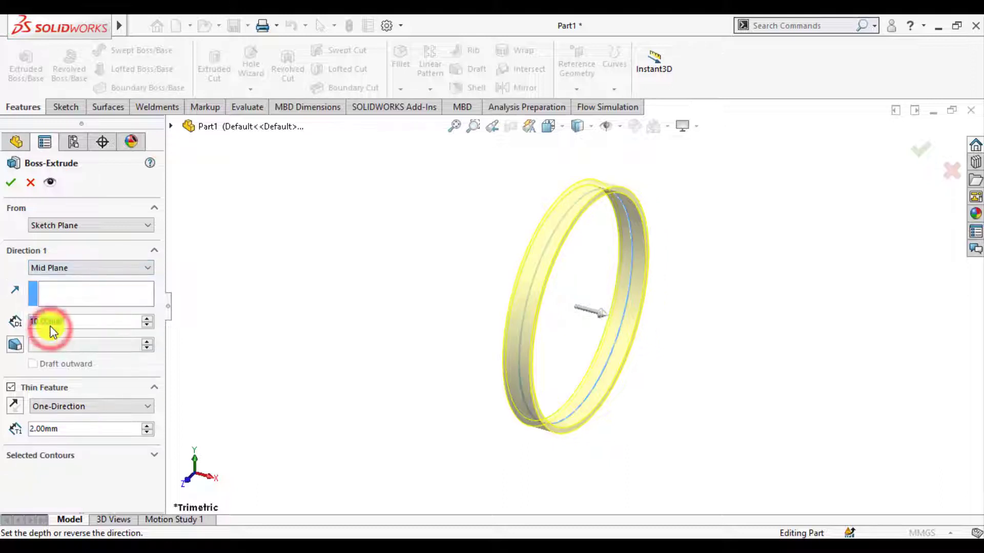
pyautogui.write('200')
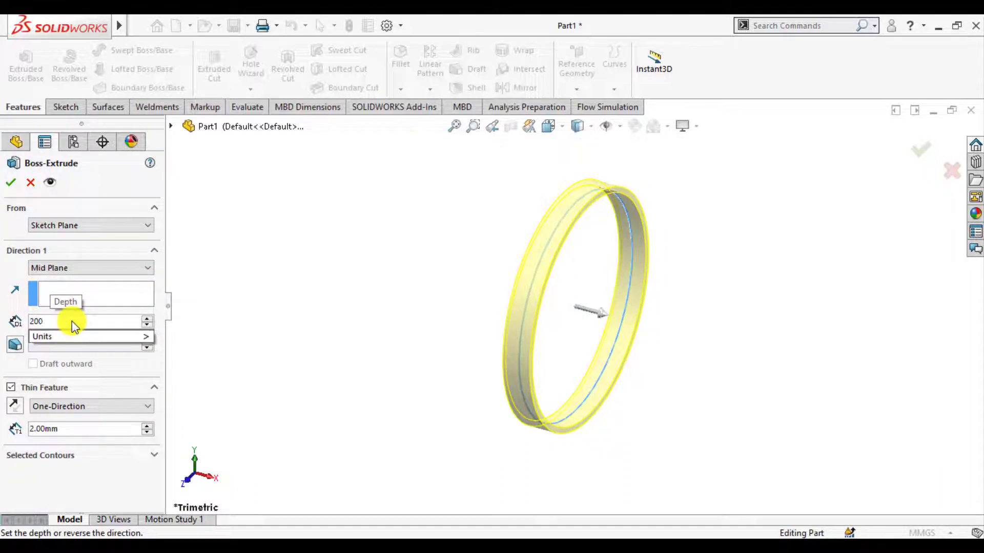
pyautogui.press('Return')
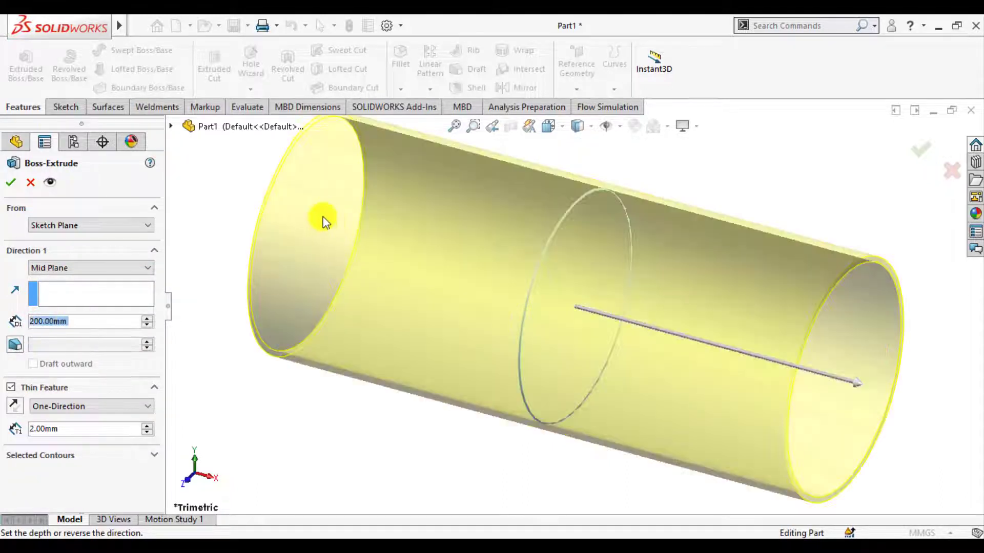
pyautogui.click(15, 406)
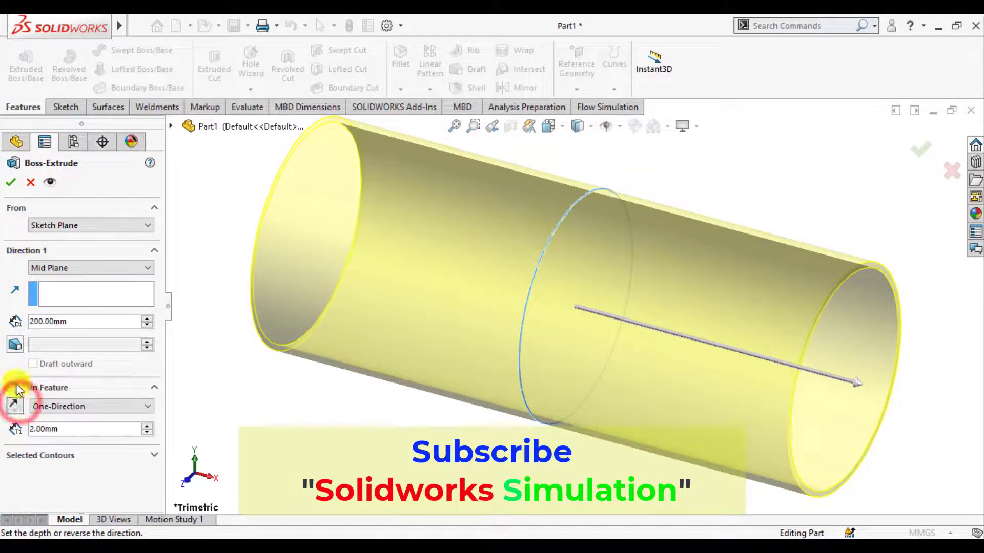
pyautogui.click(10, 184)
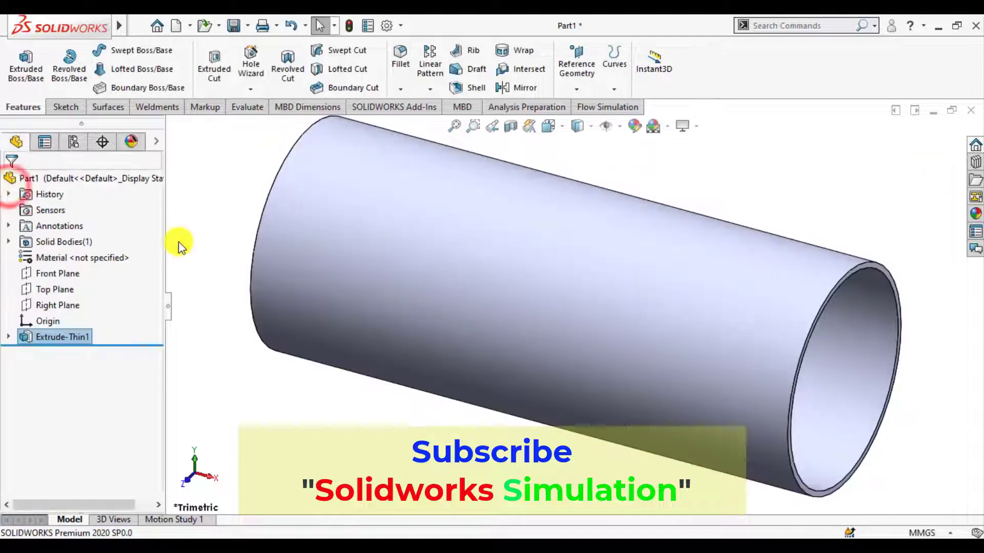
# Sketch a circle about 49 mm in diameter on the Right Plane, centred on the origin inside the tube.
pyautogui.press('f')
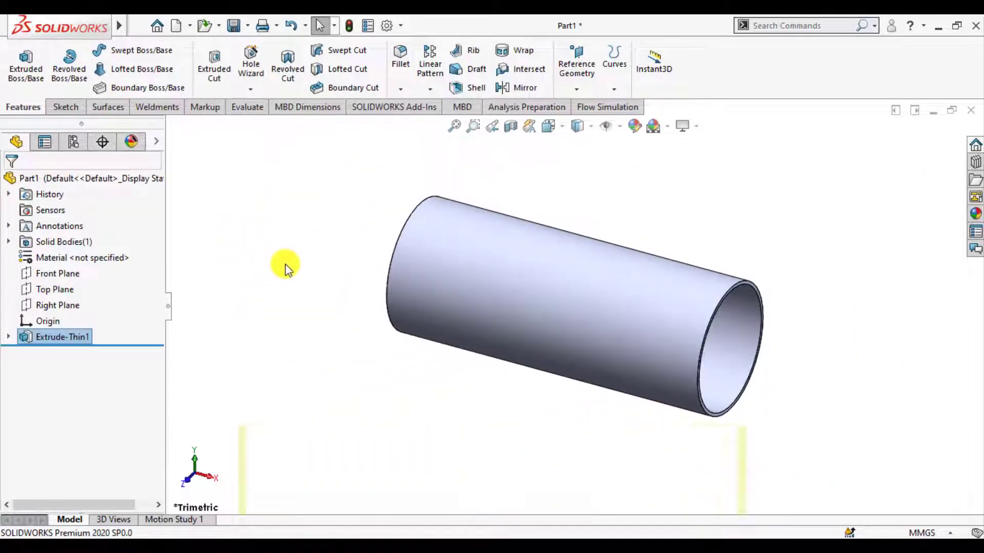
pyautogui.click(285, 267)
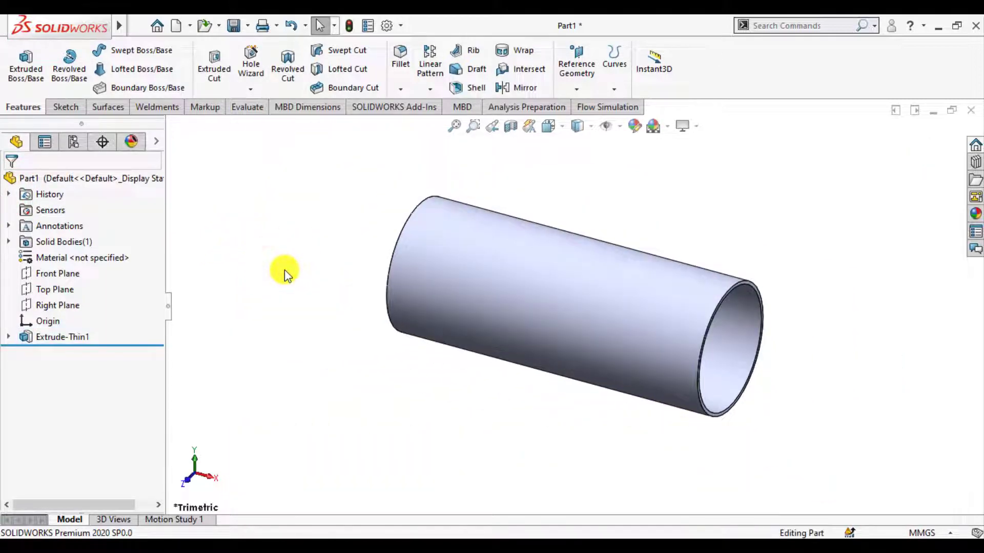
pyautogui.click(47, 306)
pyautogui.click(61, 284)
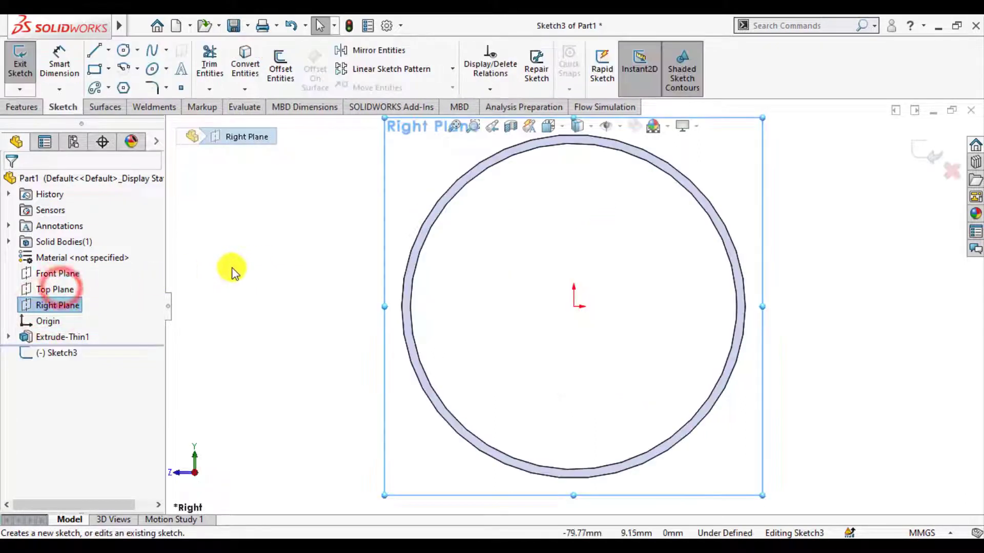
pyautogui.click(287, 253)
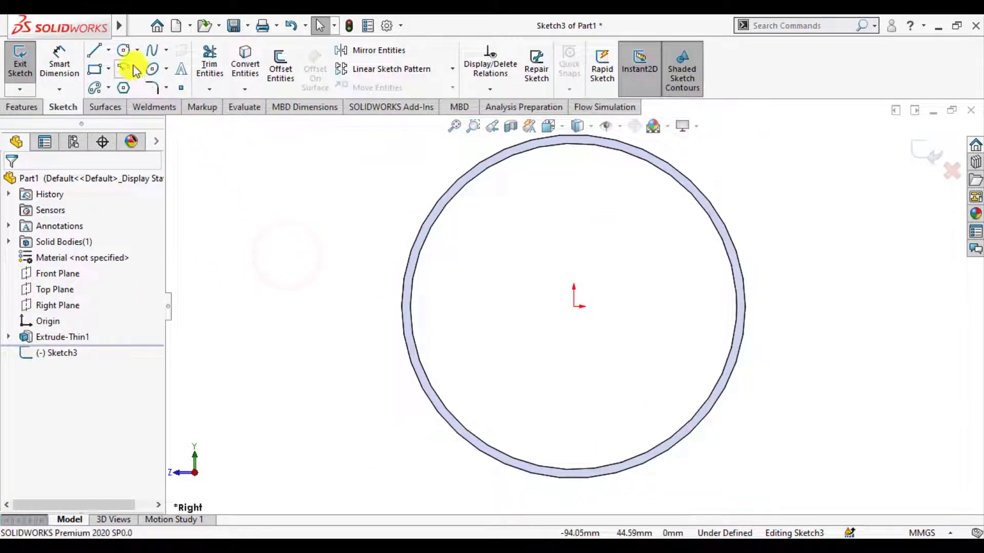
pyautogui.click(124, 50)
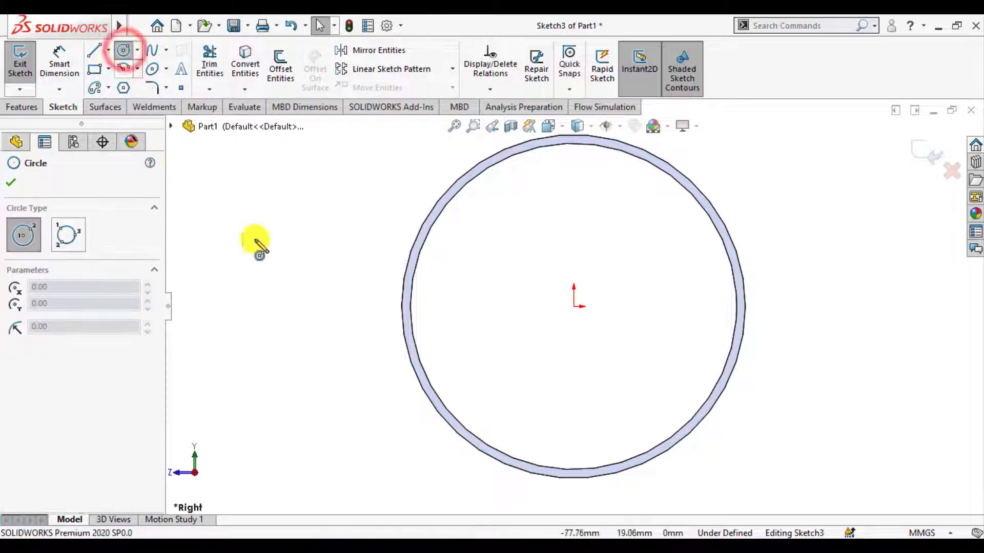
pyautogui.click(574, 307)
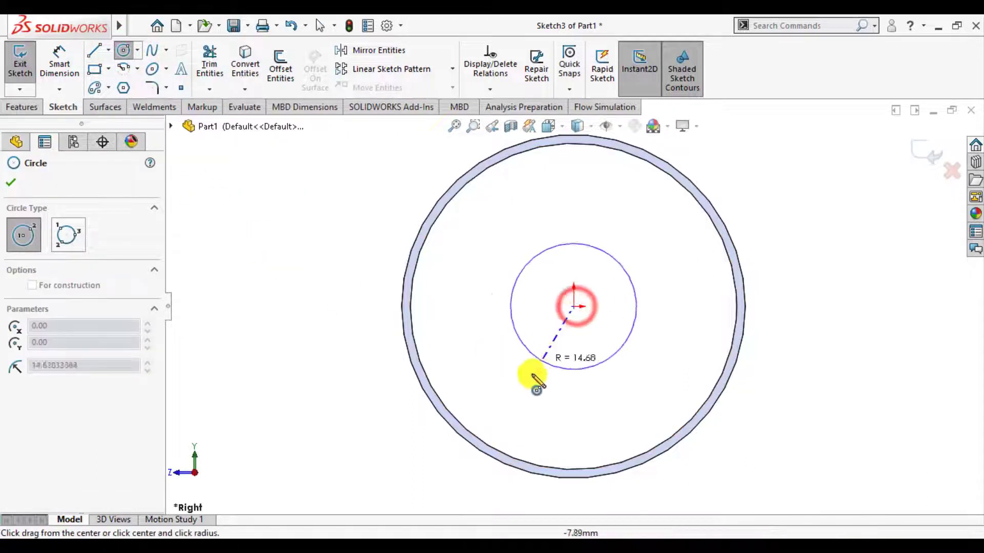
pyautogui.click(520, 398)
pyautogui.click(11, 183)
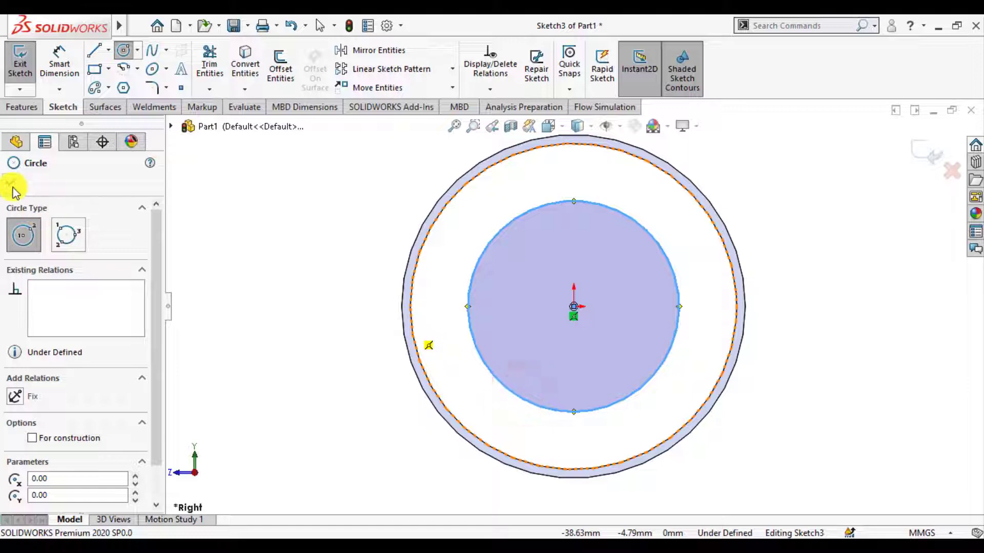
# Dimension the inner circle's diameter at 50 mm and exit the sketch.
pyautogui.click(59, 53)
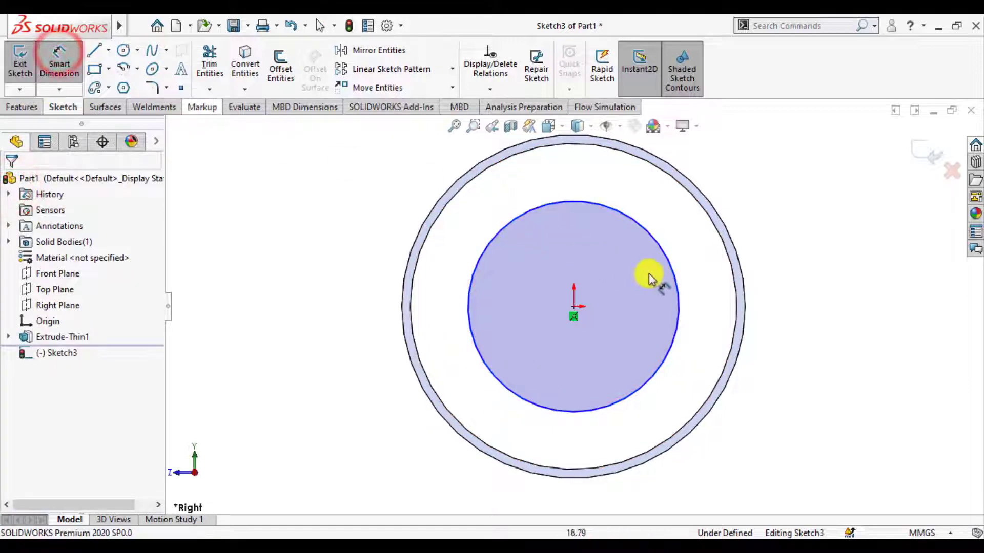
pyautogui.click(675, 286)
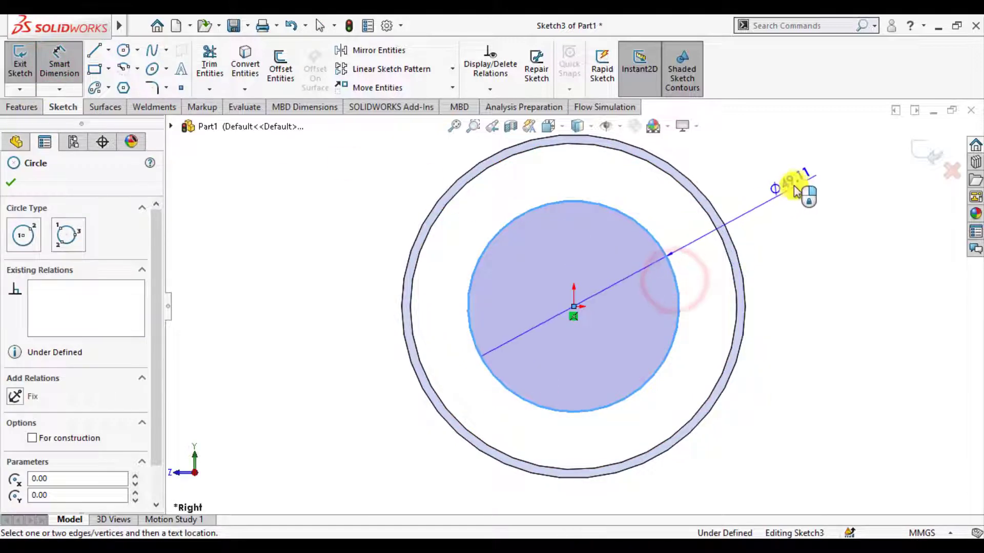
pyautogui.click(795, 188)
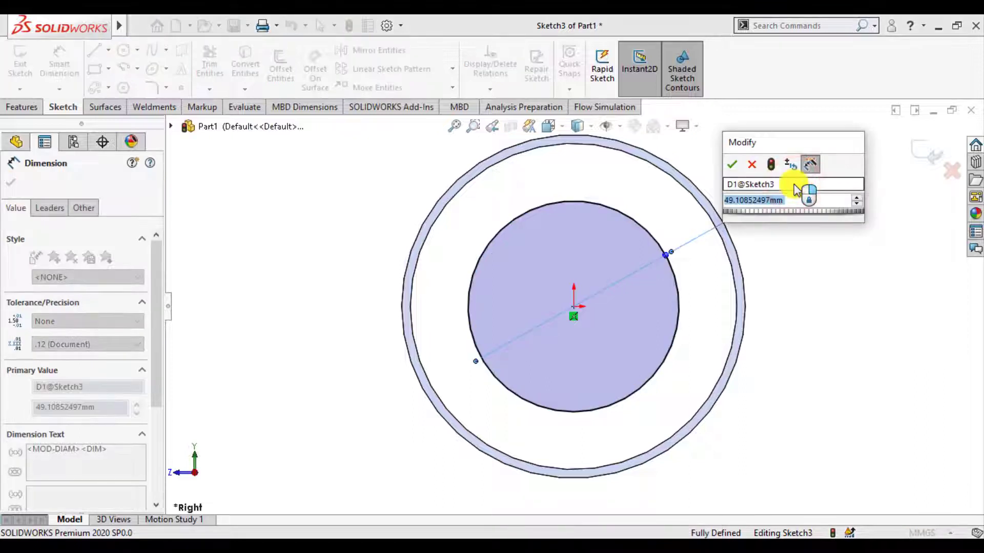
pyautogui.write('5')
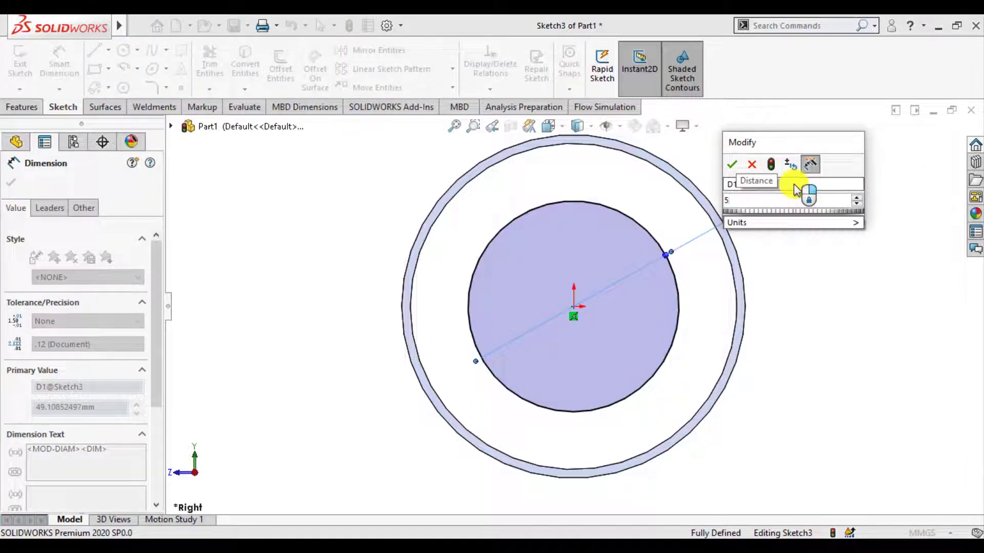
pyautogui.press('Return')
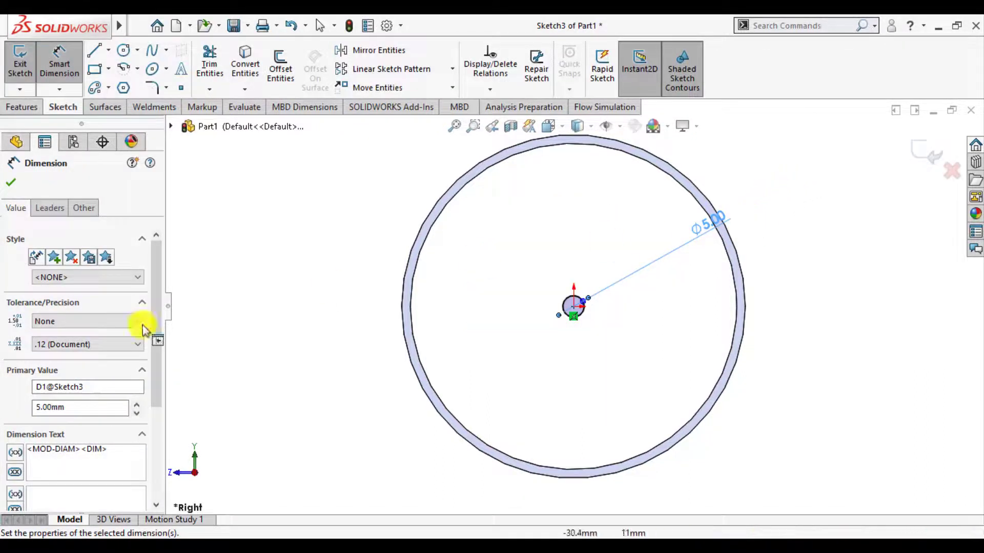
pyautogui.doubleClick(66, 410)
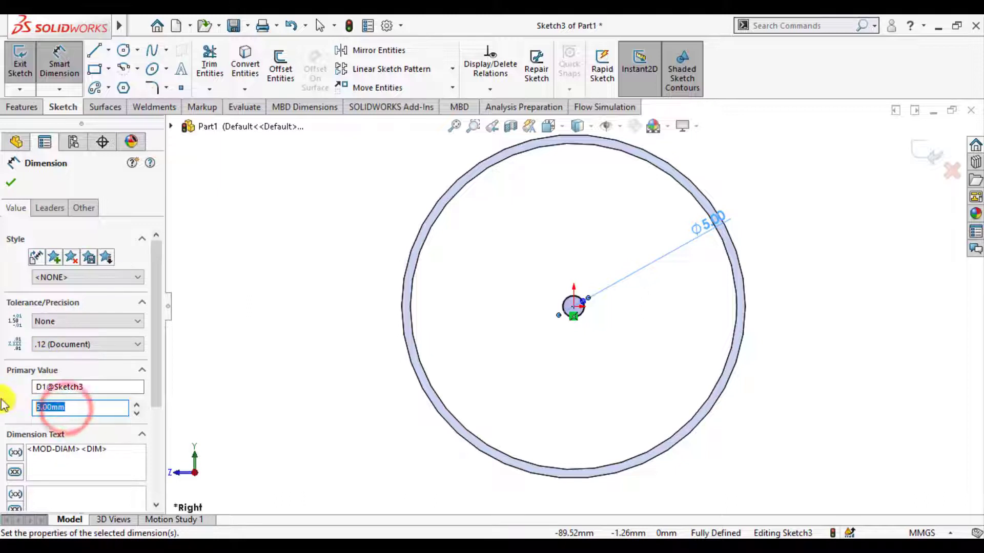
pyautogui.write('50')
pyautogui.press('Return')
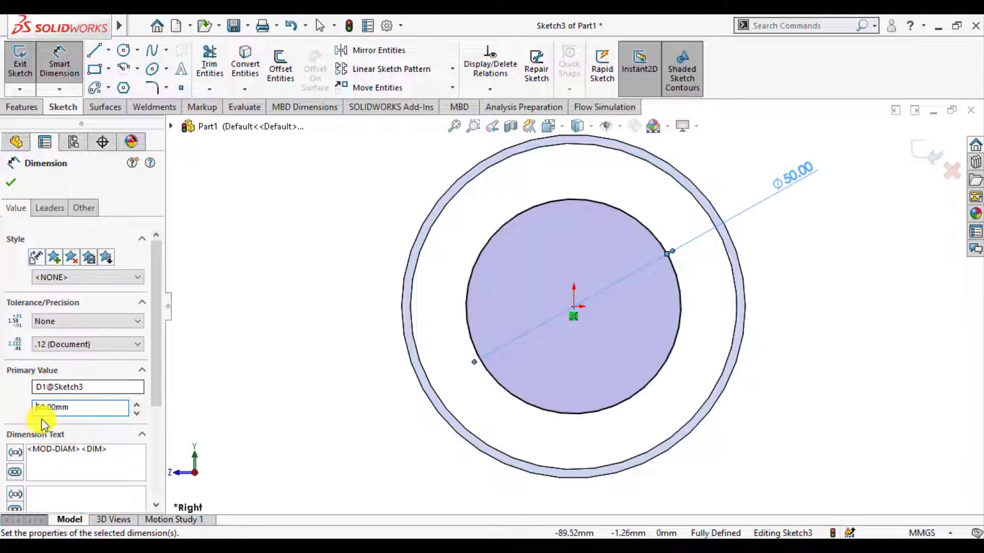
pyautogui.click(13, 184)
pyautogui.click(927, 153)
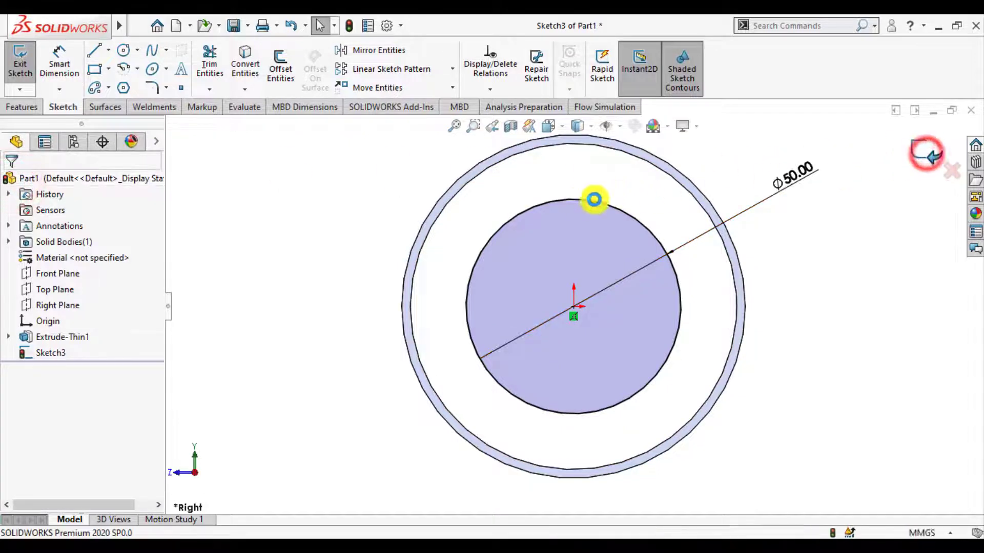
# Extrude the 50 mm circle 200 mm with the Mid Plane end condition as a one-direction thin feature with a 2 mm wall.
pyautogui.scroll(3, 351, 272)
pyautogui.moveTo(360, 278); pyautogui.dragTo(394, 308, button='middle')
pyautogui.click(24, 60)
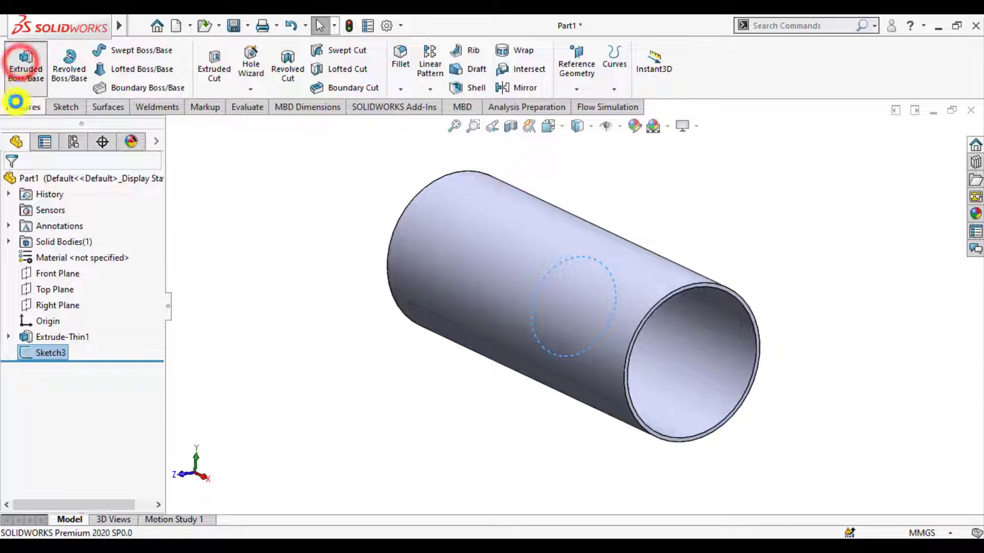
pyautogui.click(72, 271)
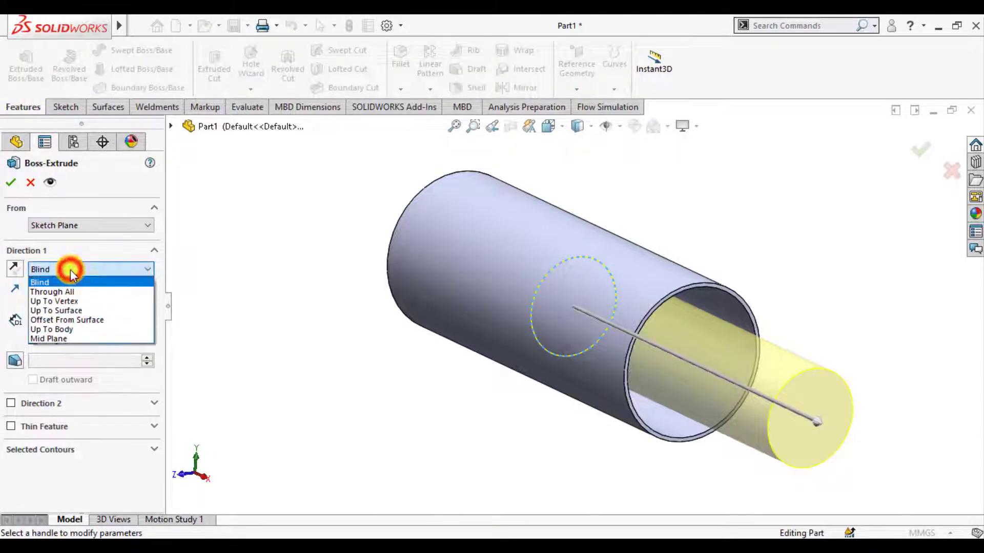
pyautogui.click(57, 335)
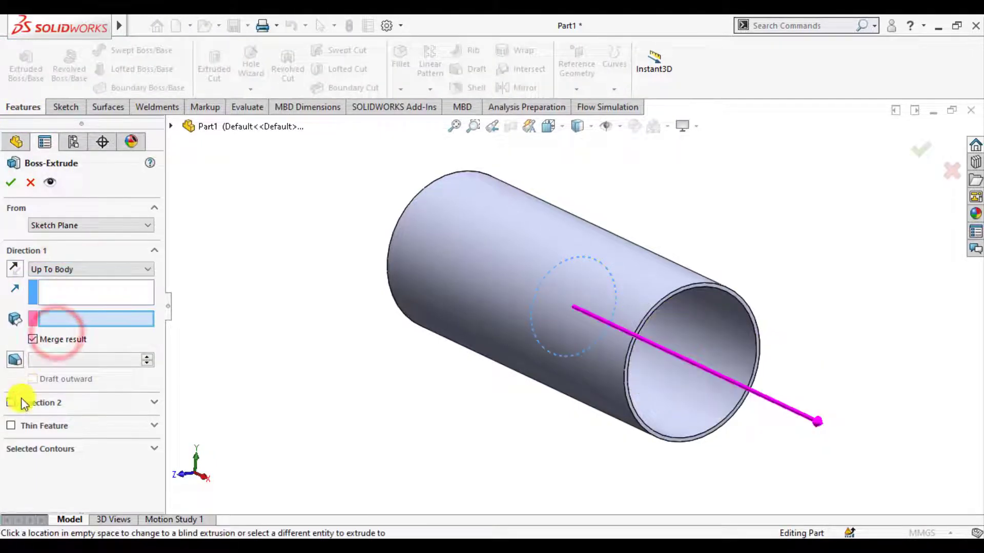
pyautogui.click(11, 425)
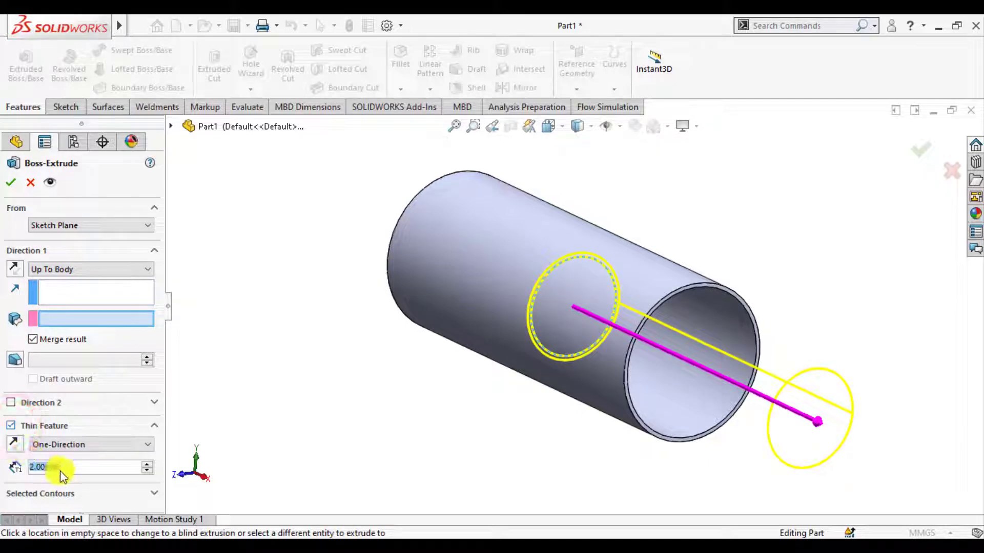
pyautogui.moveTo(367, 277); pyautogui.dragTo(318, 297, button='middle')
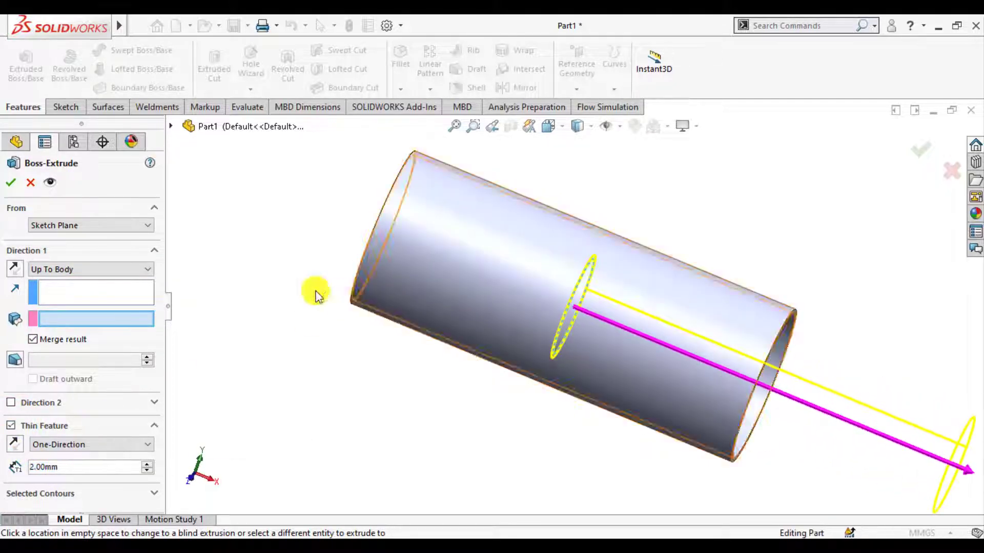
pyautogui.click(97, 269)
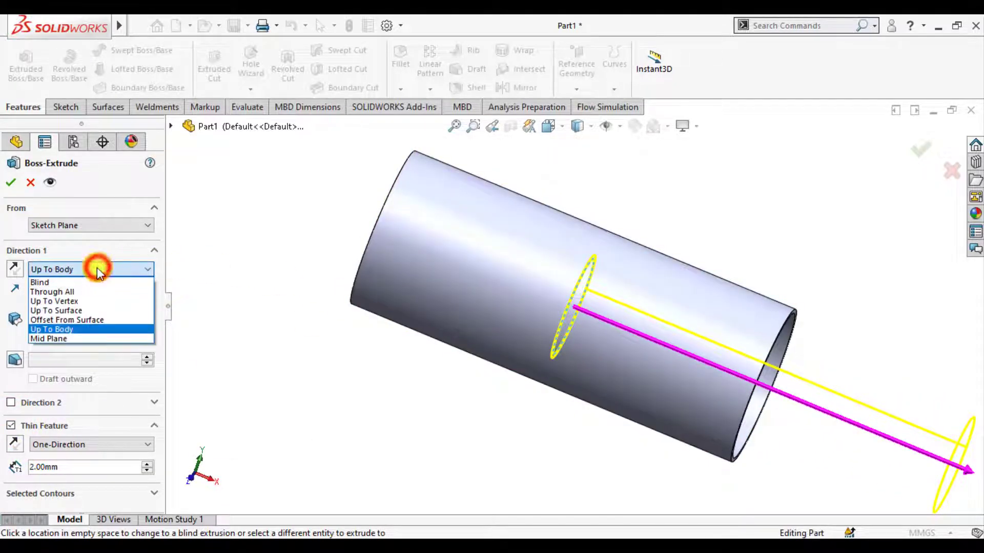
pyautogui.click(70, 339)
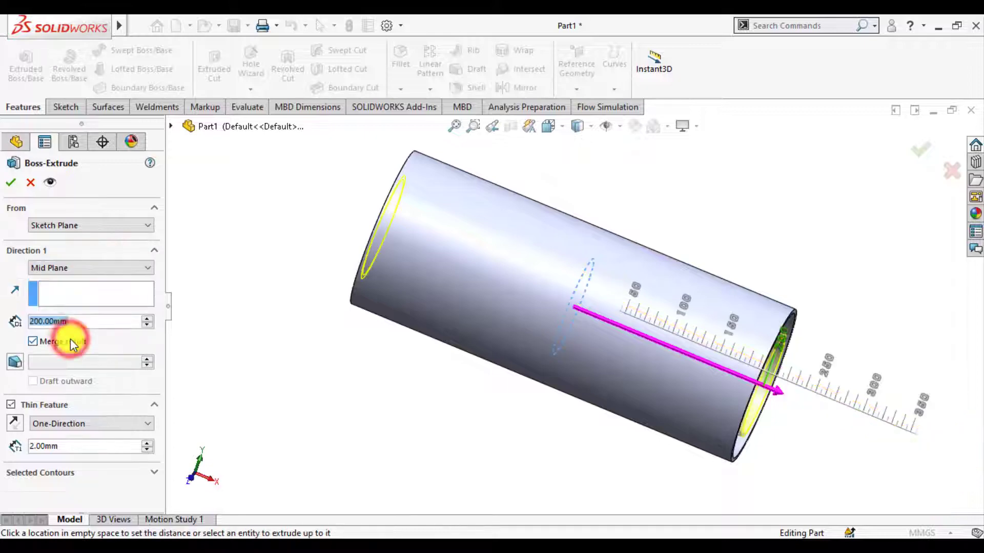
pyautogui.click(8, 183)
pyautogui.moveTo(220, 255); pyautogui.dragTo(299, 306, button='middle')
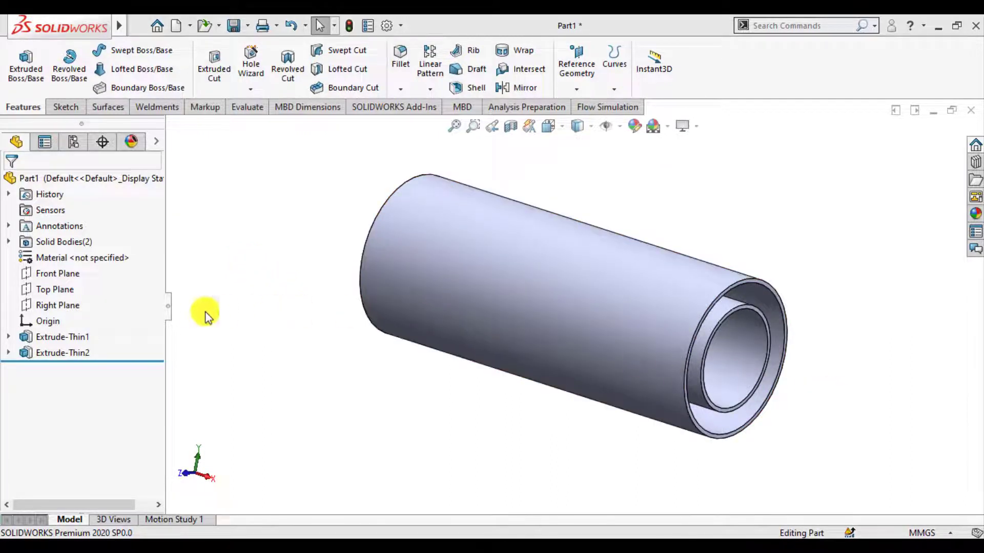
# Start a sketch on the Front Plane and set the display style to Hidden Lines Visible.
pyautogui.click(37, 275)
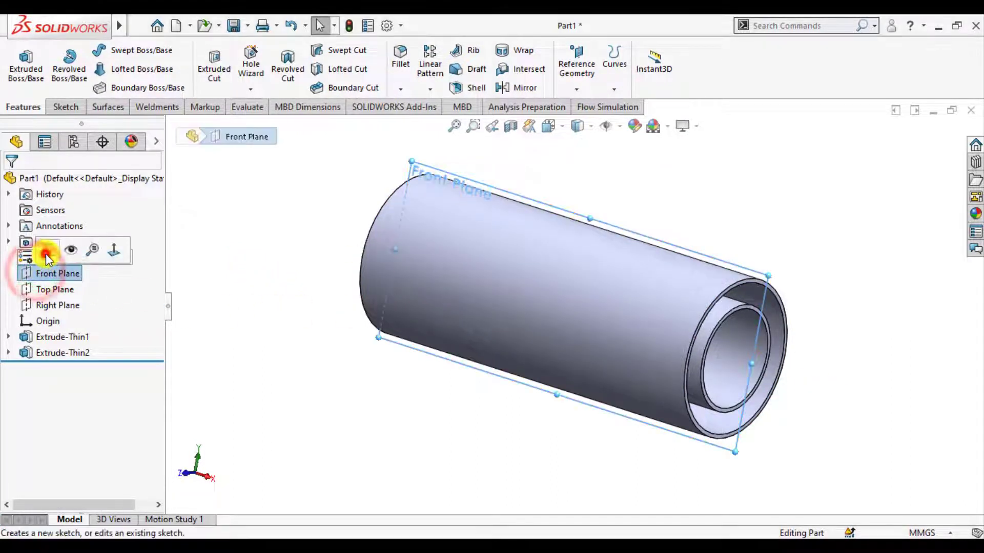
pyautogui.click(44, 254)
pyautogui.click(309, 170)
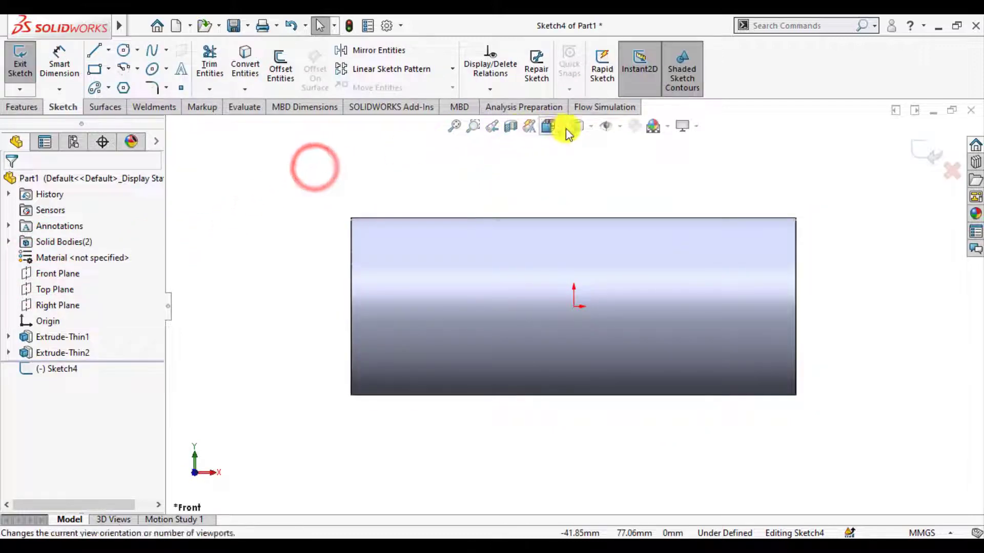
pyautogui.click(592, 128)
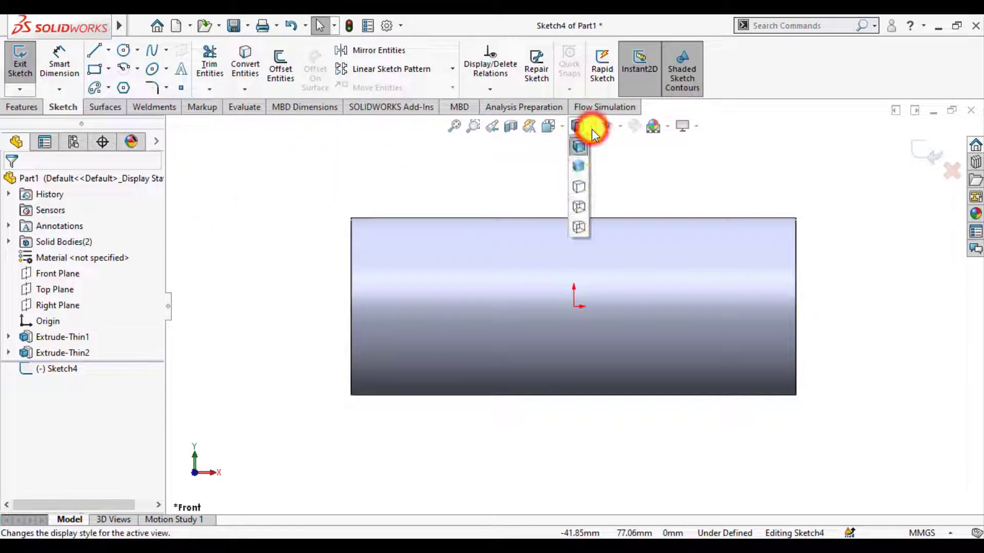
pyautogui.click(579, 206)
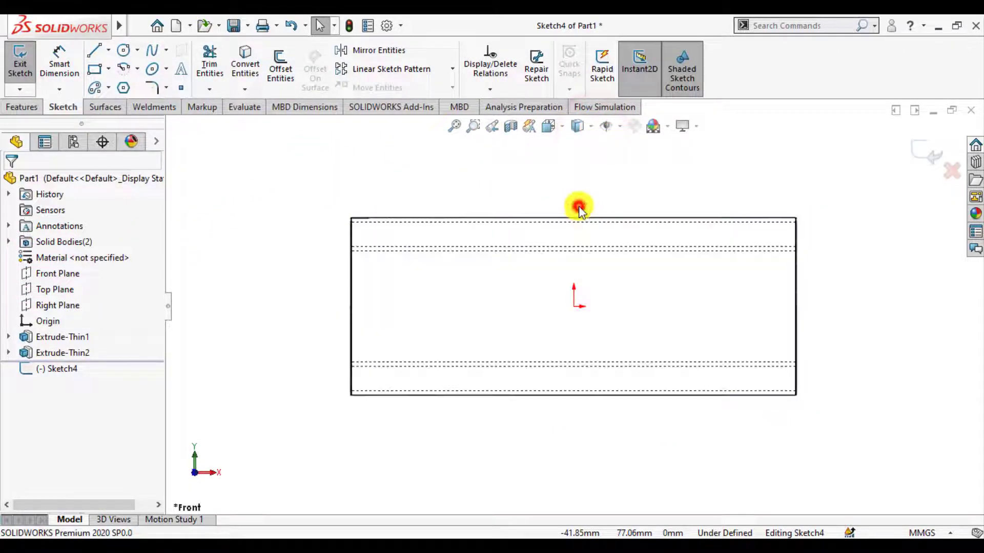
# Sketch a horizontal line through the origin along the tube axis from one end of the tubes to the other and exit the sketch.
pyautogui.click(93, 51)
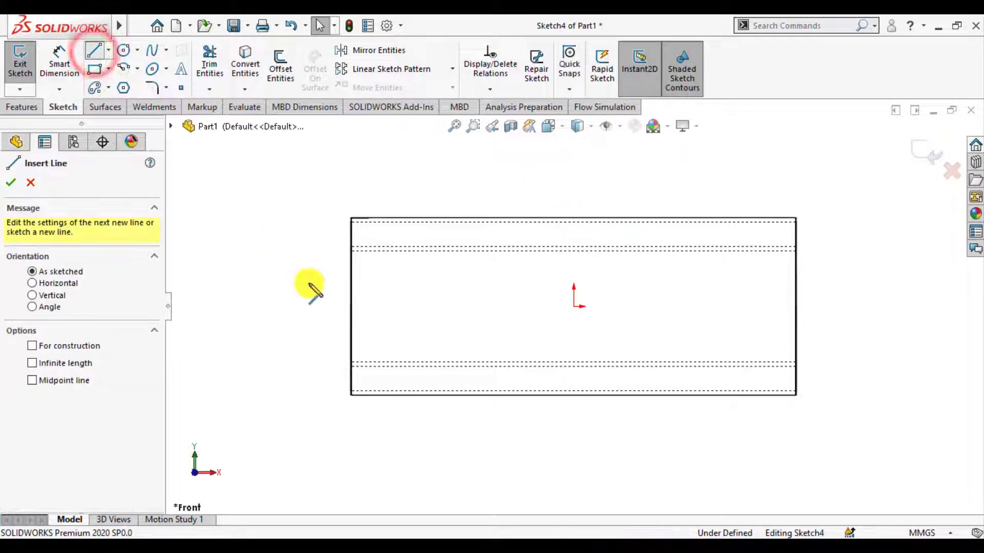
pyautogui.click(351, 307)
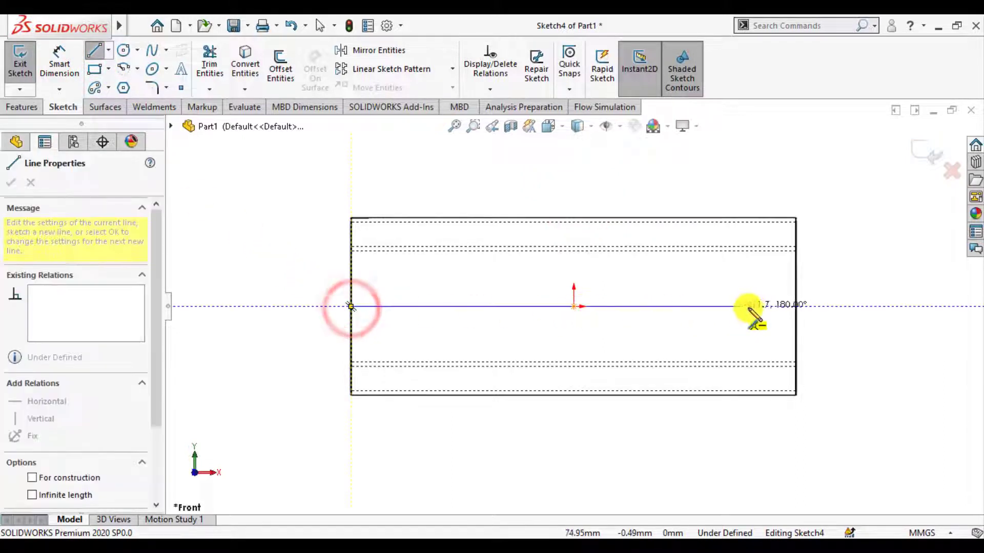
pyautogui.click(795, 307)
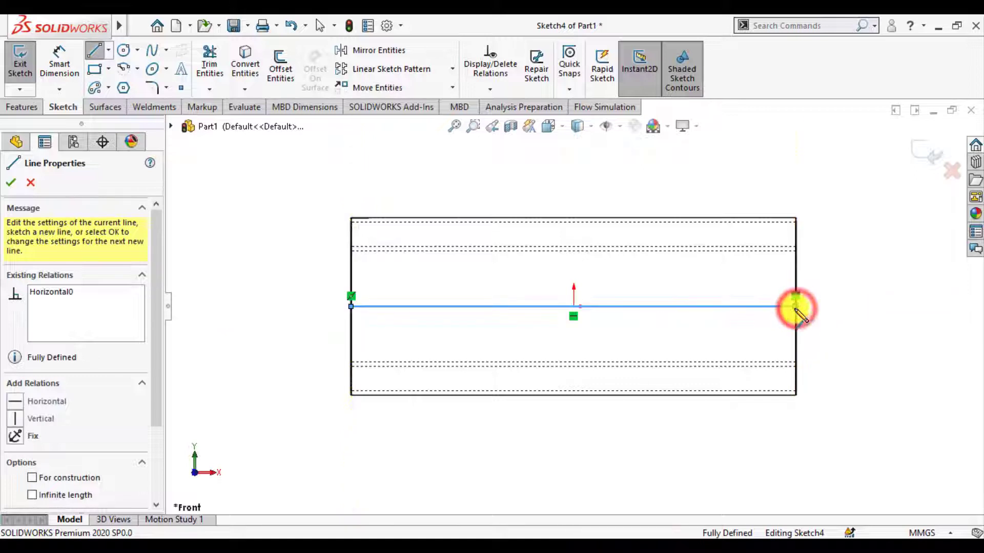
pyautogui.click(11, 182)
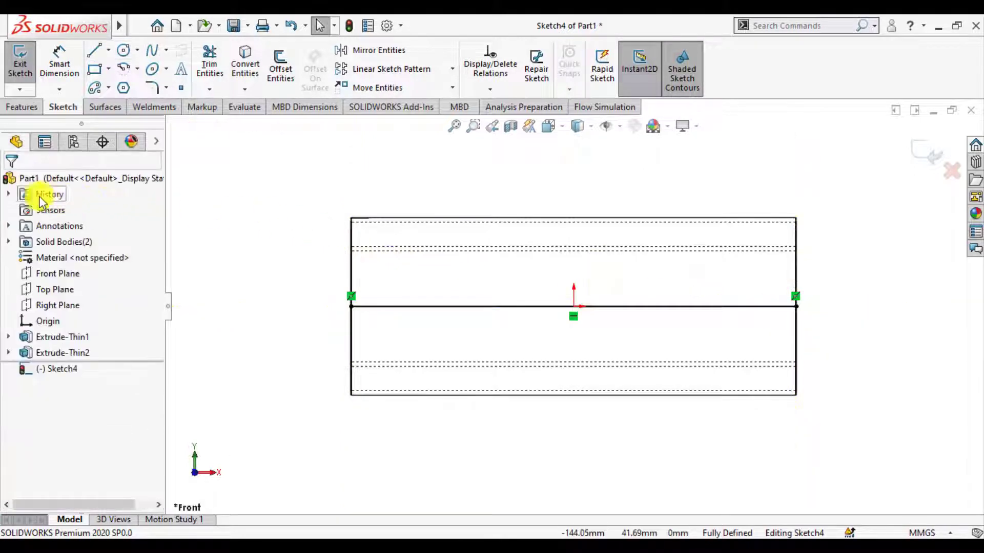
pyautogui.click(922, 154)
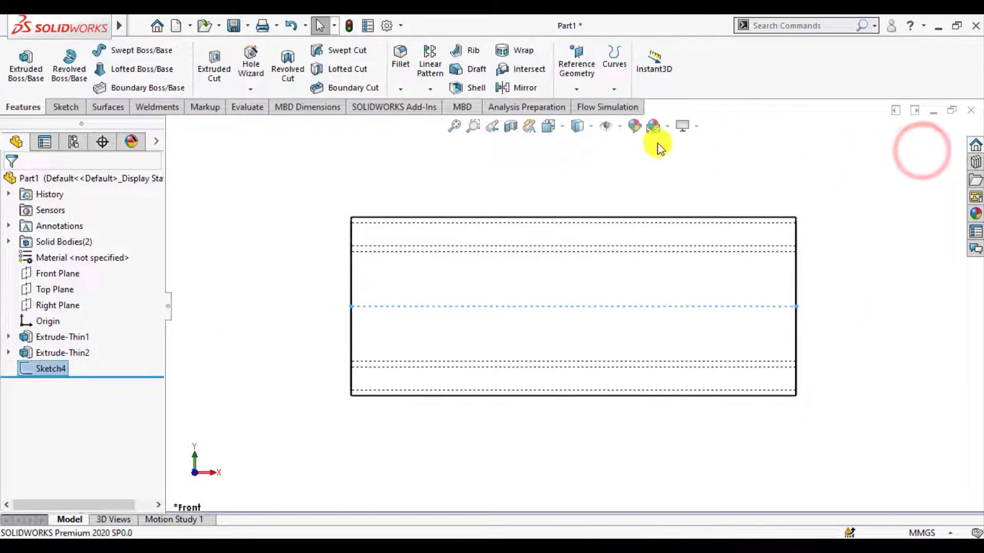
pyautogui.click(317, 190)
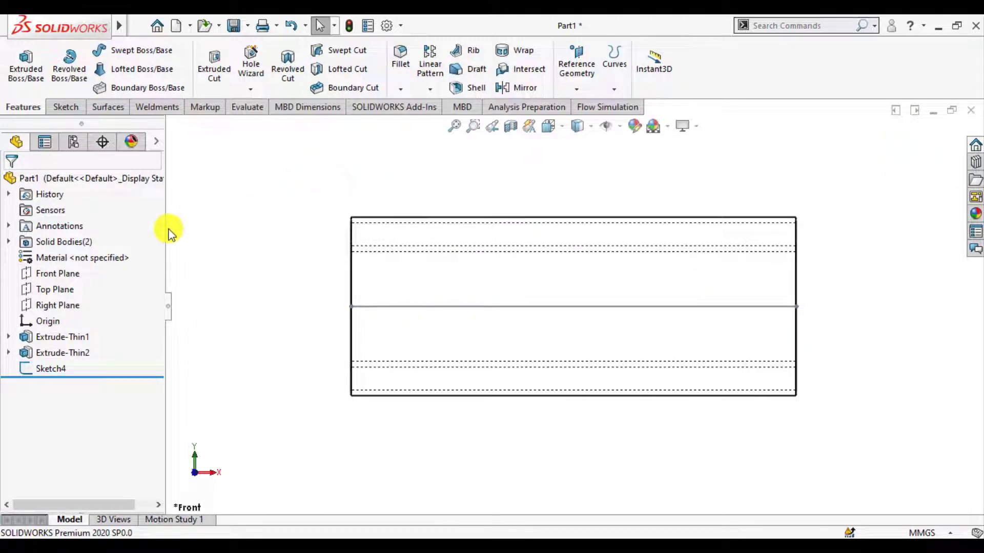
# In a new Front Plane sketch, draw an 11 mm vertical construction line across the upper gap between the tube walls at the left end.
pyautogui.click(57, 275)
pyautogui.click(71, 254)
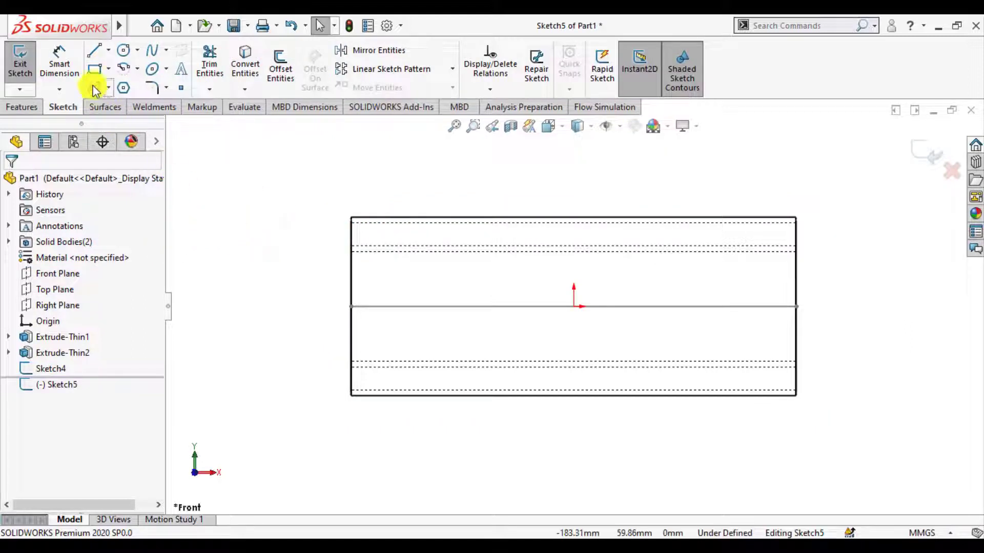
pyautogui.click(108, 49)
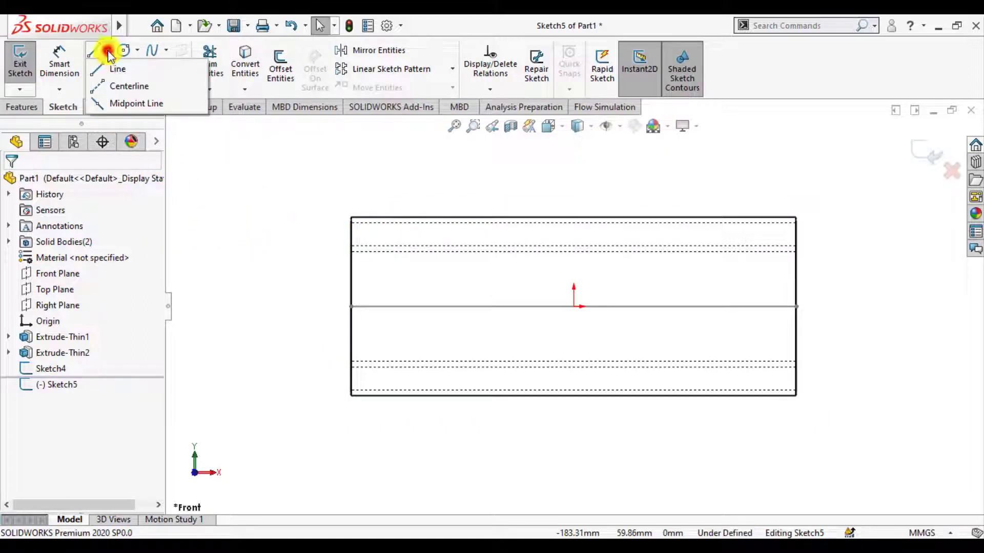
pyautogui.click(108, 87)
pyautogui.scroll(-3, 351, 241)
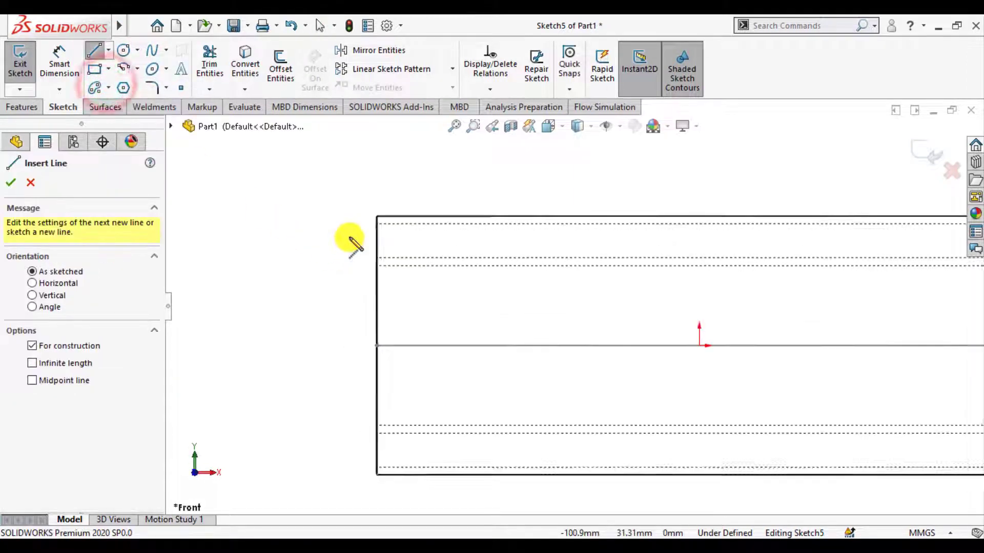
pyautogui.click(394, 223)
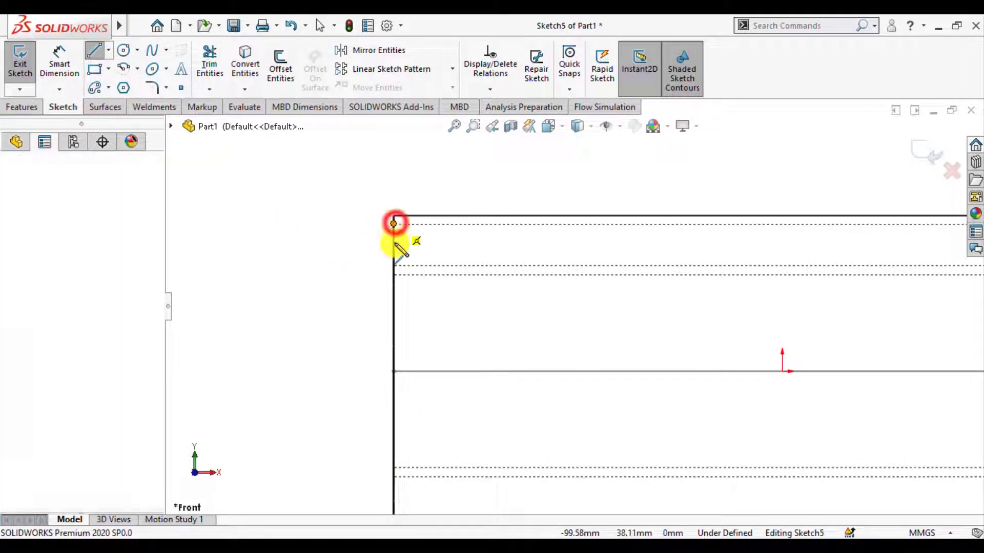
pyautogui.click(394, 267)
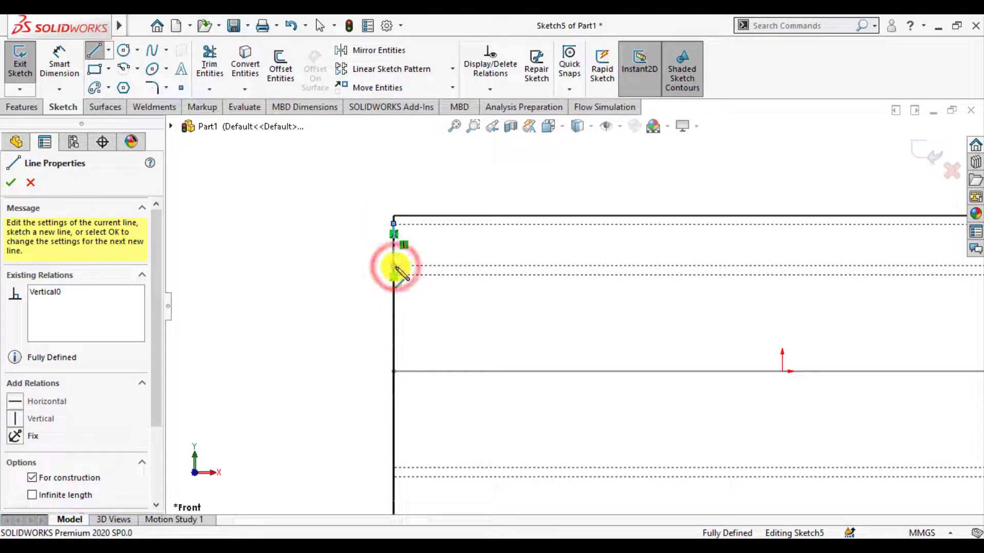
pyautogui.press('Escape')
pyautogui.press('f')
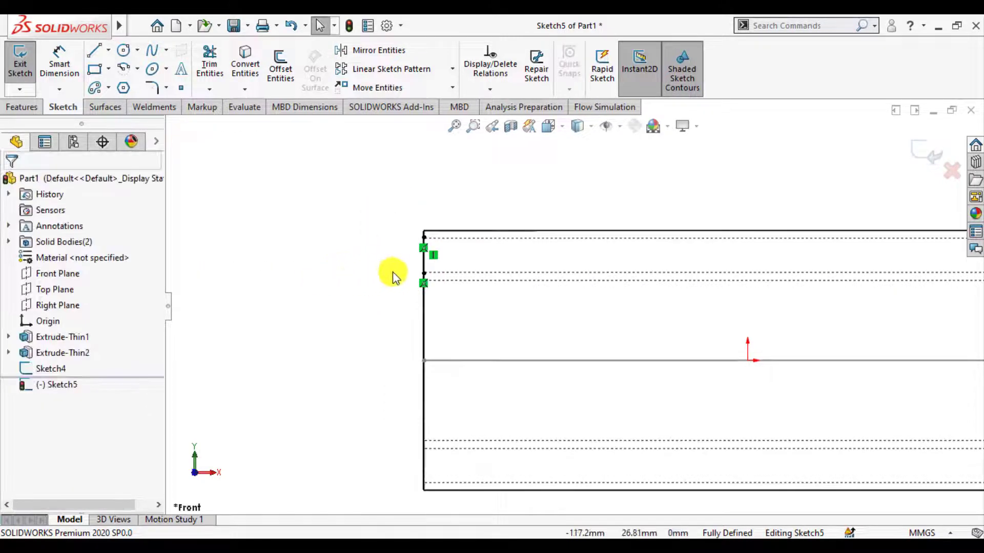
pyautogui.click(426, 264)
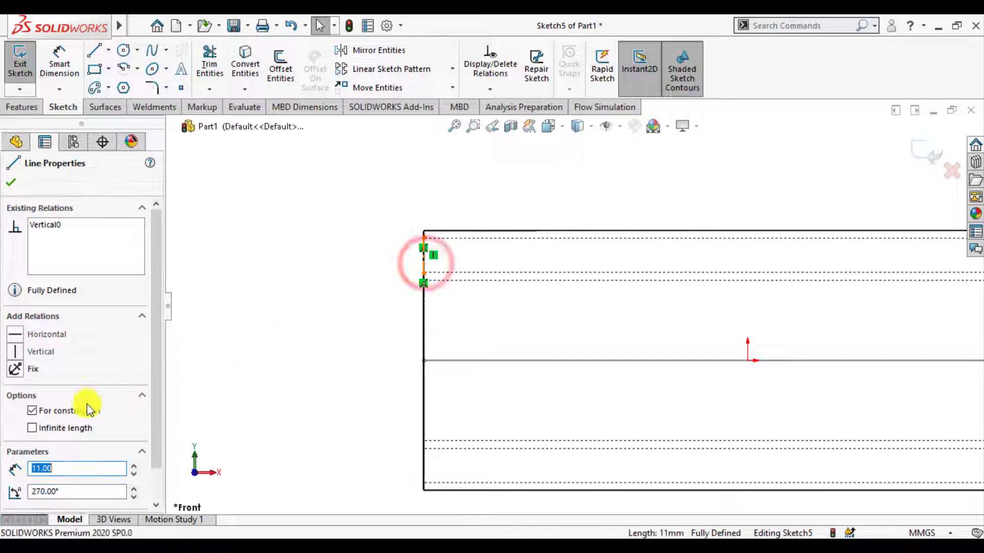
pyautogui.click(32, 411)
pyautogui.click(15, 180)
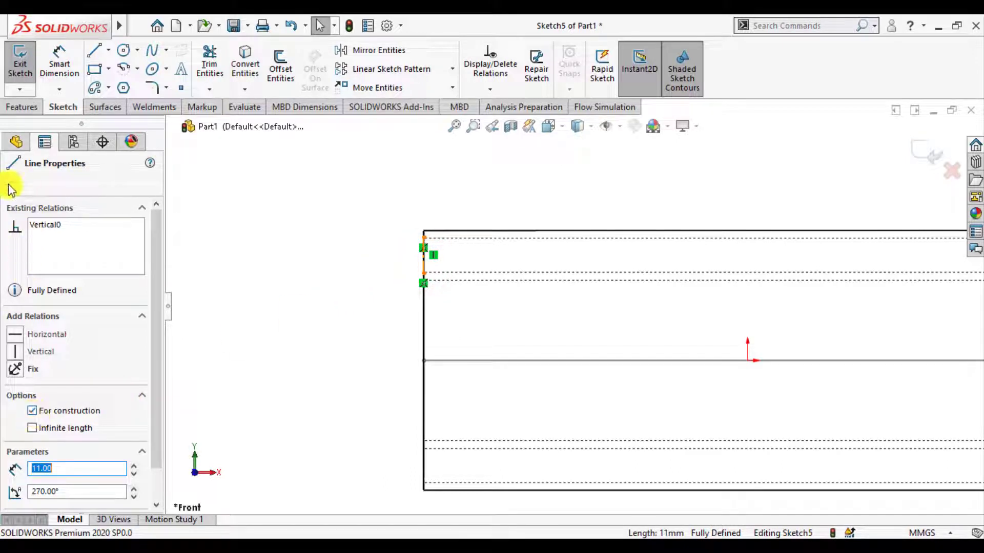
# Draw a horizontal line from the construction line's midpoint to the opposite end of the tubes and exit the sketch.
pyautogui.click(97, 50)
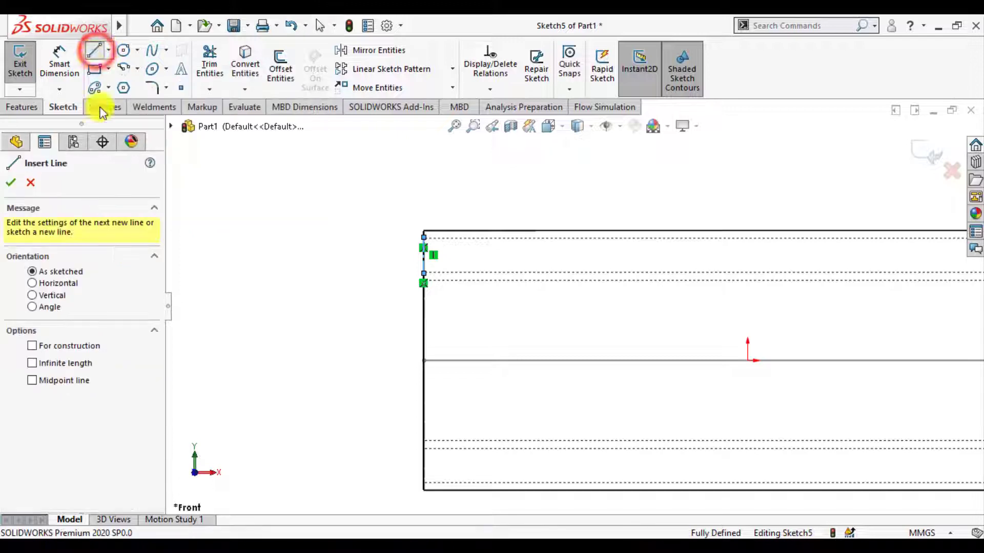
pyautogui.click(426, 257)
pyautogui.scroll(4, 569, 277)
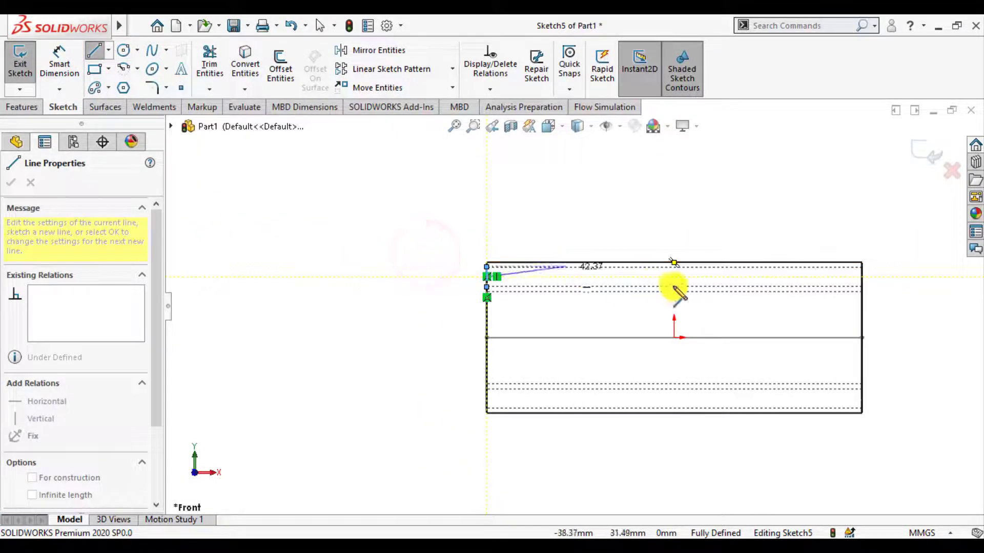
pyautogui.click(862, 277)
pyautogui.press('Escape')
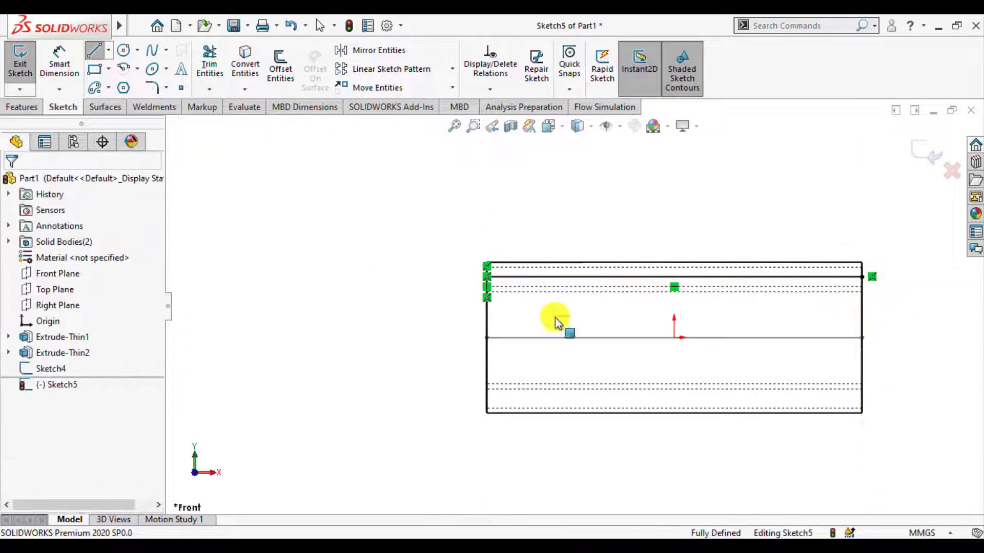
pyautogui.press('Escape')
pyautogui.click(925, 152)
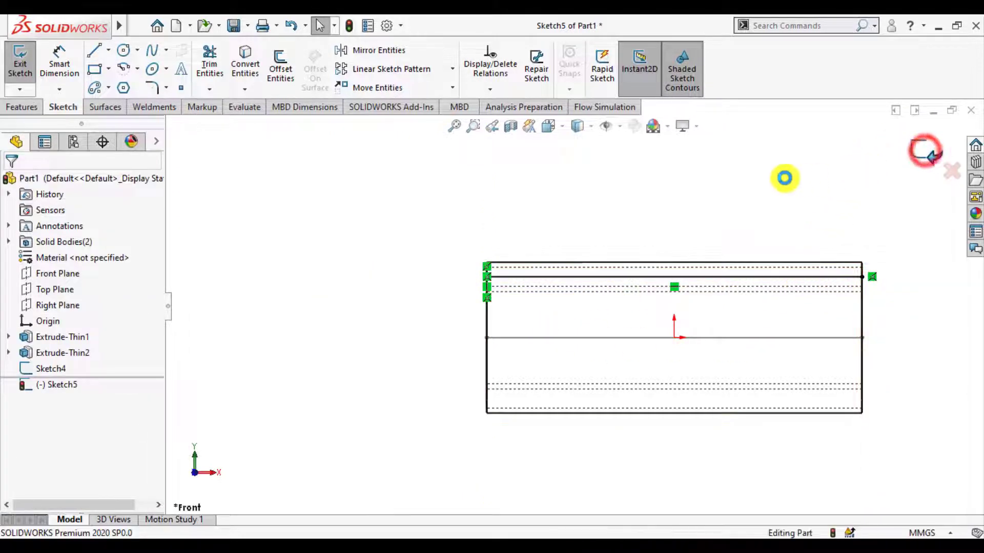
pyautogui.click(373, 296)
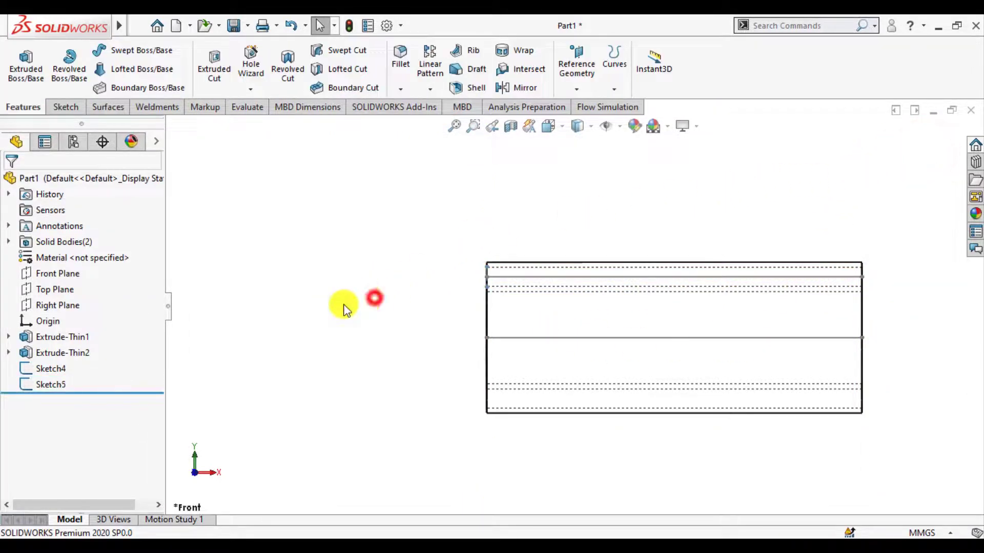
# Rename the tube-axis line sketch (Sketch4) as Cold Line through its feature properties.
pyautogui.click(54, 369)
pyautogui.rightClick(55, 370)
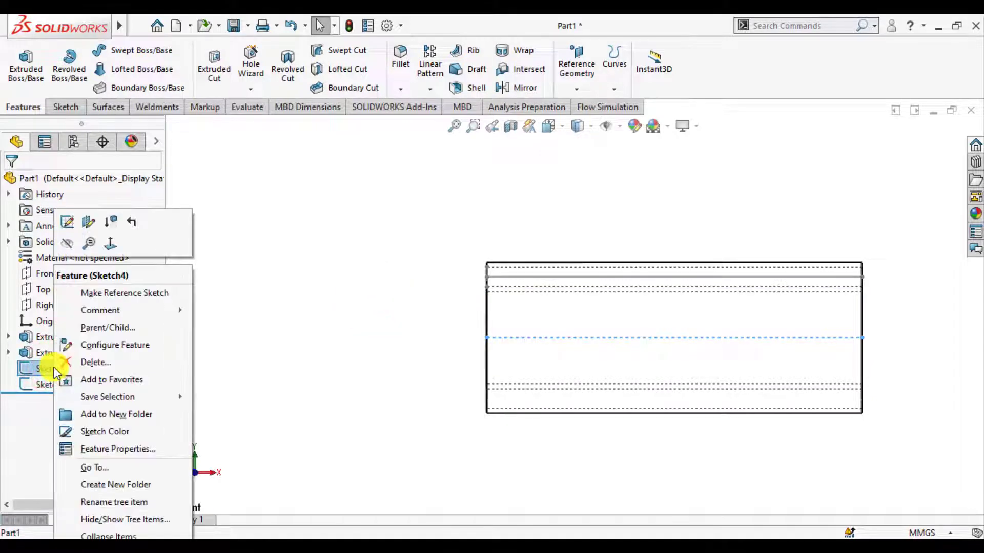
pyautogui.click(101, 448)
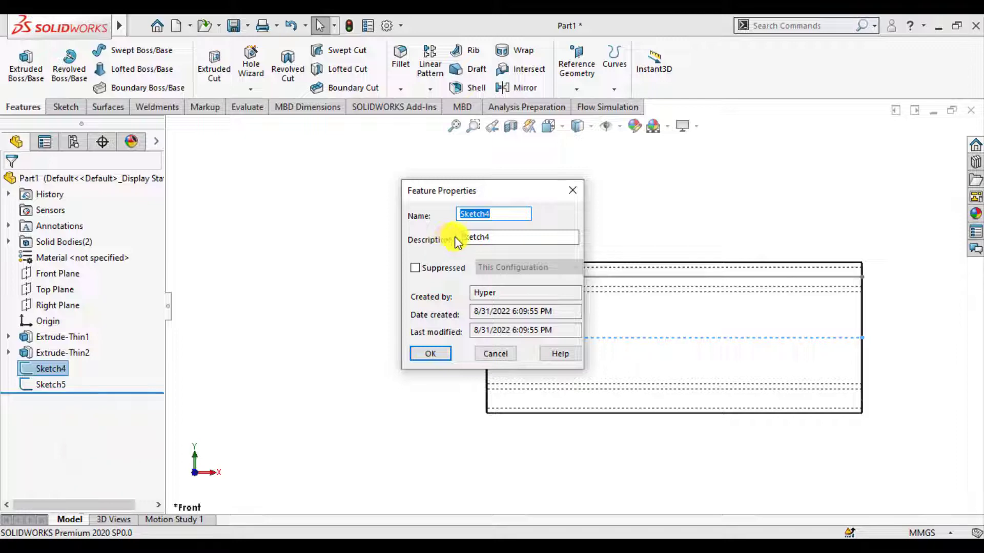
pyautogui.write('Cold Line')
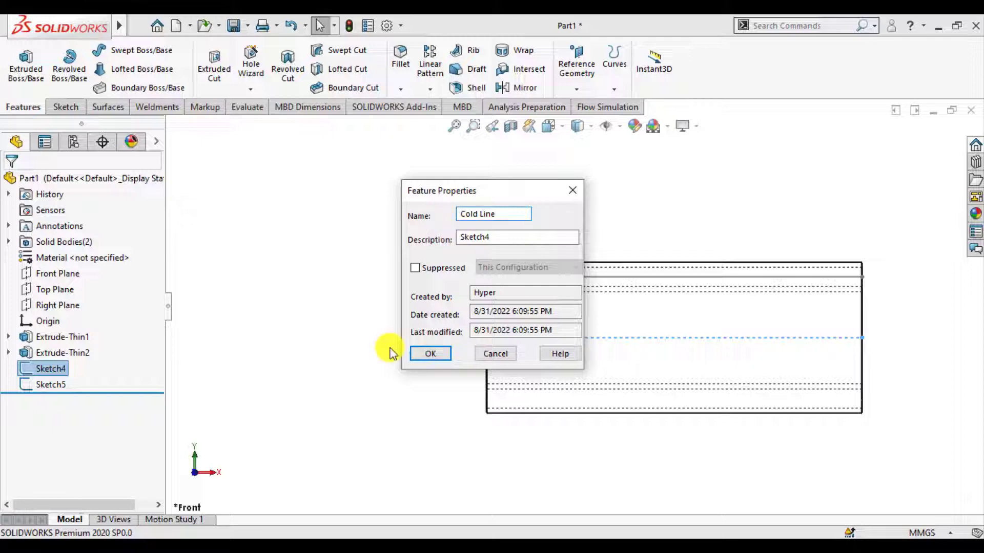
pyautogui.click(429, 357)
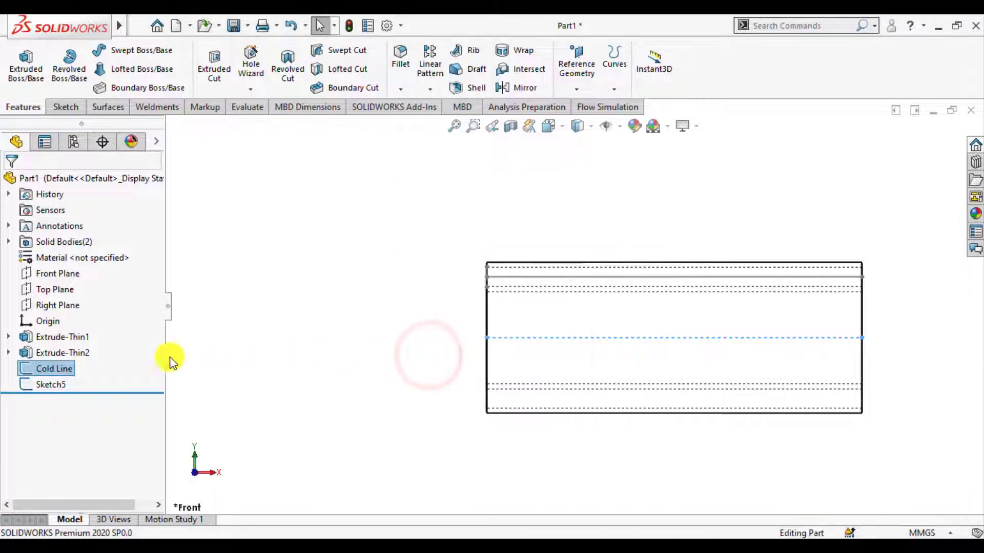
# Rename the line sketch in the gap between the tubes (Sketch5) as Hot Line through its feature properties.
pyautogui.click(52, 384)
pyautogui.rightClick(51, 383)
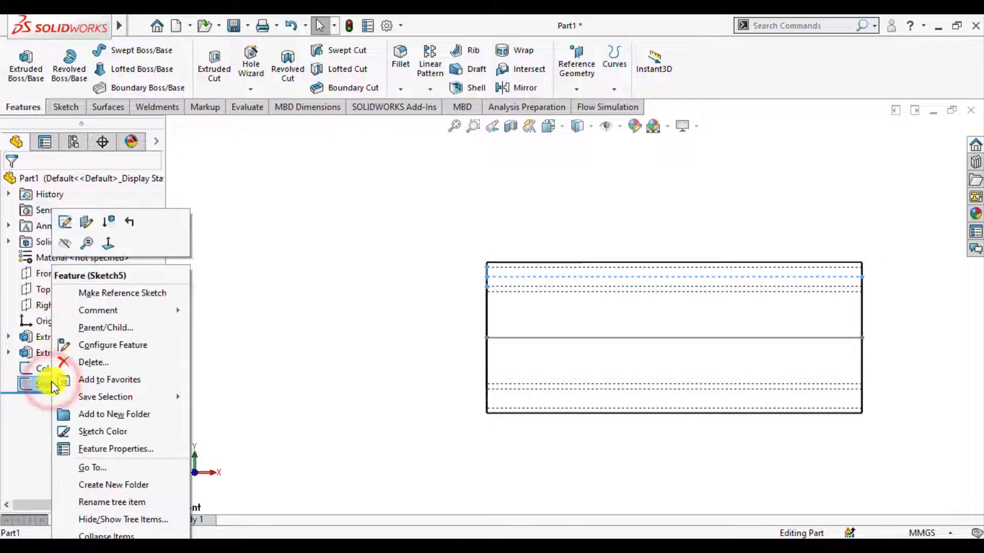
pyautogui.click(113, 450)
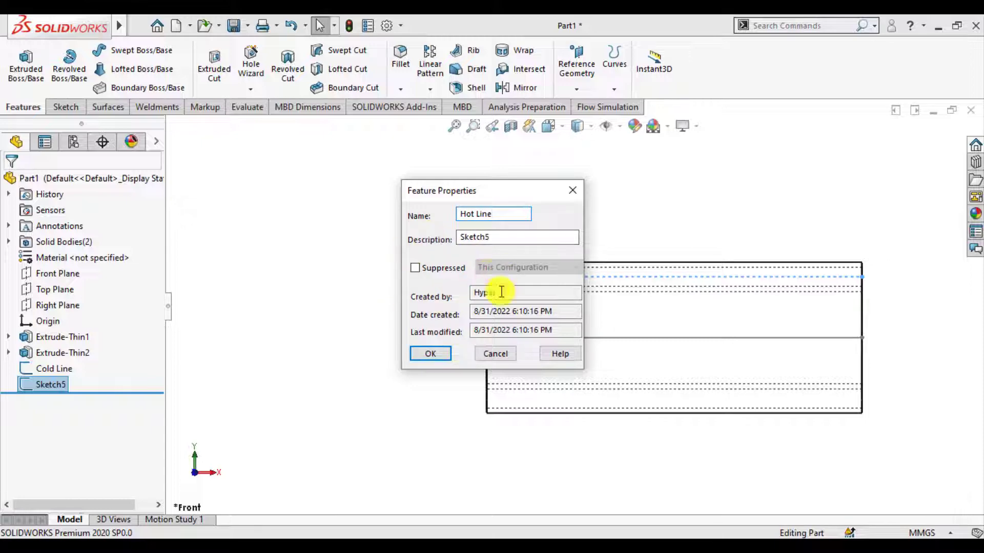
pyautogui.click(435, 355)
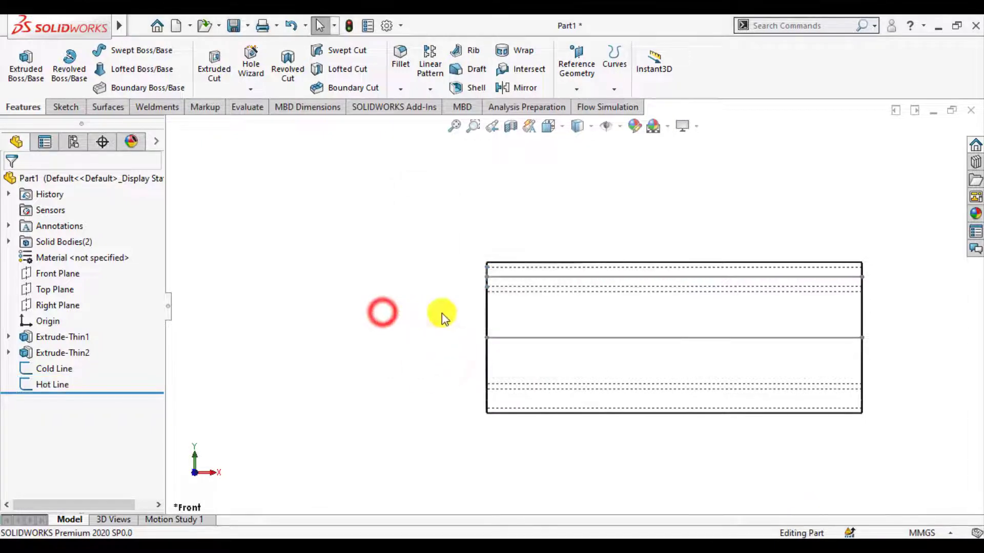
# Display the tubes shaded with edges and turn the model to an angled view showing their open ends.
pyautogui.click(577, 125)
pyautogui.click(579, 147)
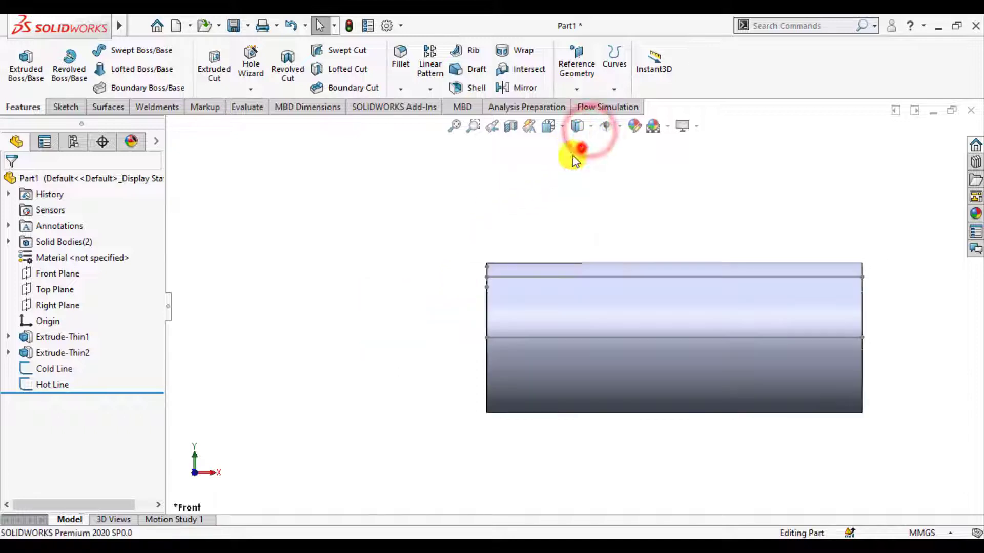
pyautogui.moveTo(574, 161); pyautogui.dragTo(599, 334, button='middle')
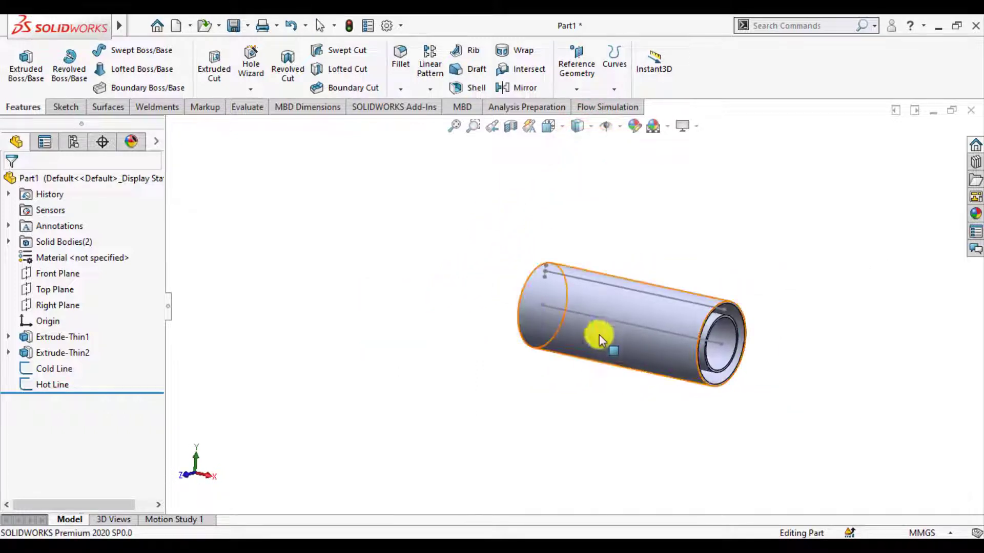
pyautogui.scroll(-1, 634, 321)
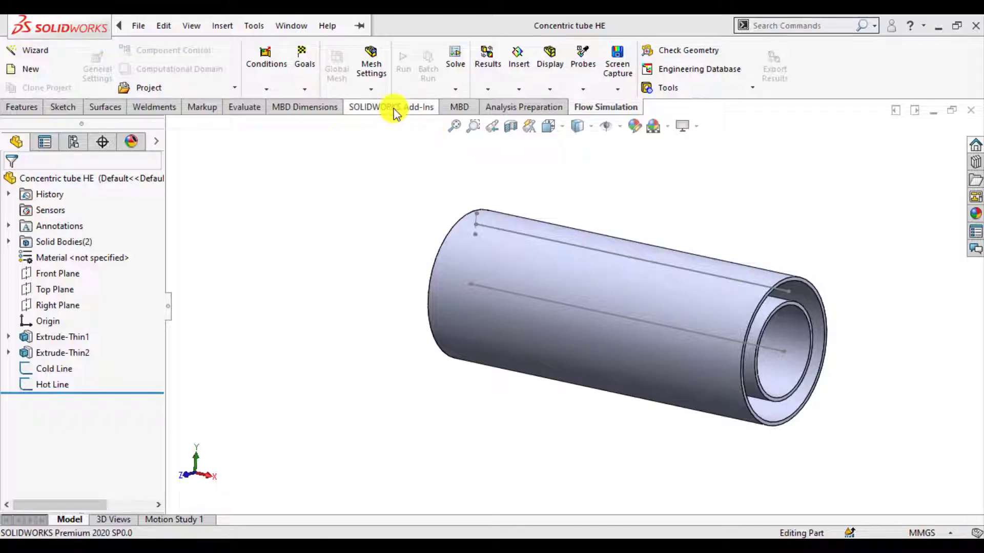
# Load the SOLIDWORKS Flow Simulation add-in and bring up its tools.
pyautogui.click(392, 108)
pyautogui.click(512, 69)
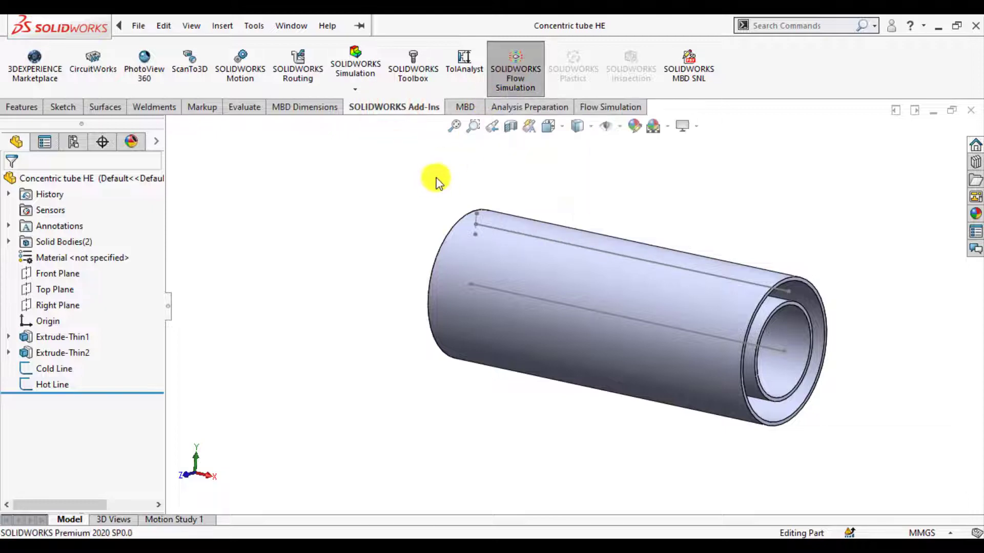
pyautogui.click(597, 108)
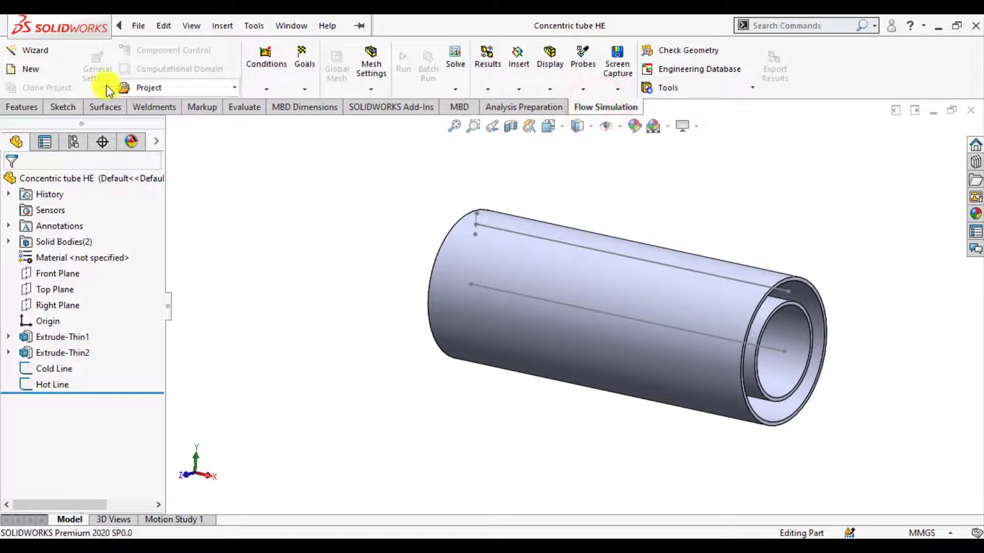
# Start a new Flow Simulation project with the wizard and name it Concentric Tube HE.
pyautogui.click(25, 51)
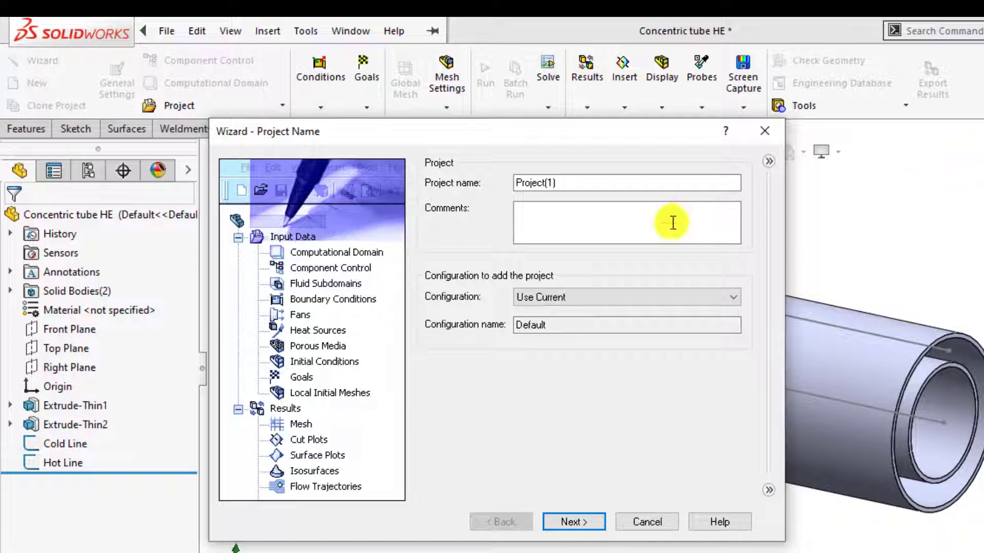
pyautogui.doubleClick(576, 180)
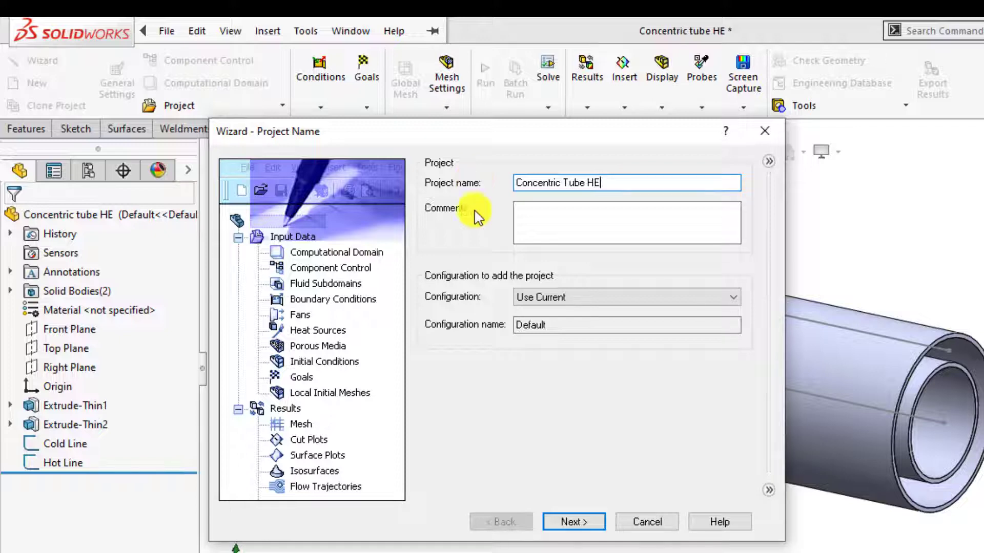
pyautogui.click(576, 522)
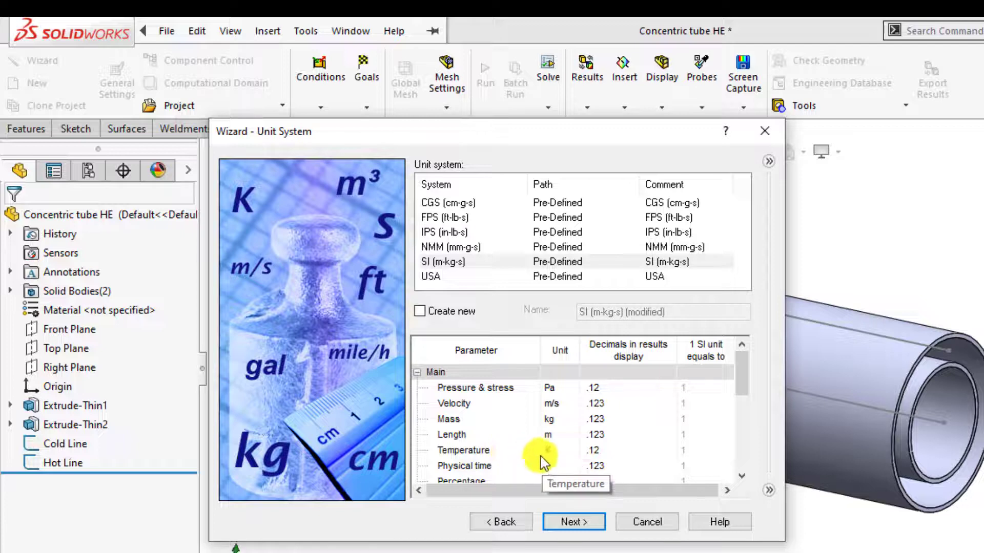
# Set the project's temperature unit to Celsius and include heat conduction in solids in the internal analysis.
pyautogui.click(545, 450)
pyautogui.click(571, 453)
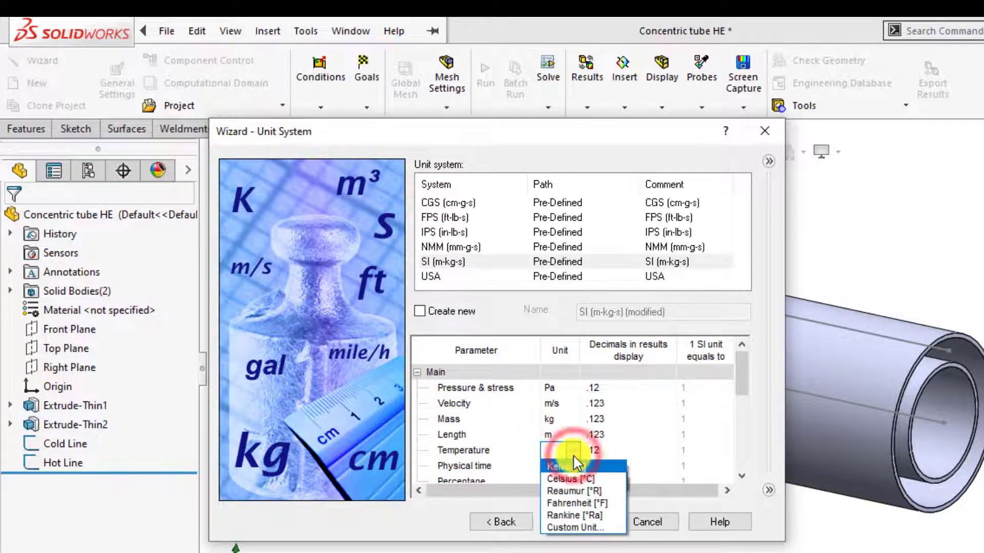
pyautogui.click(569, 479)
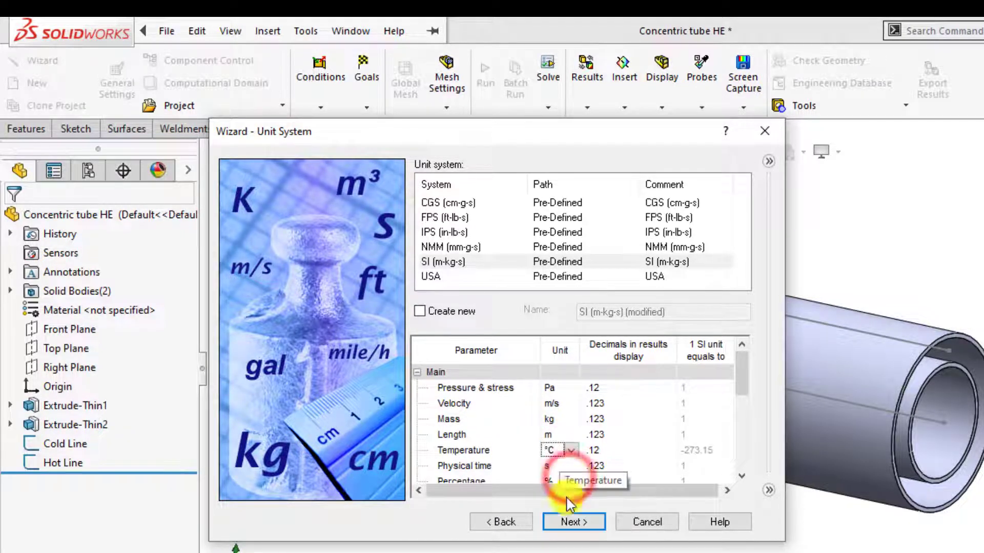
pyautogui.click(570, 523)
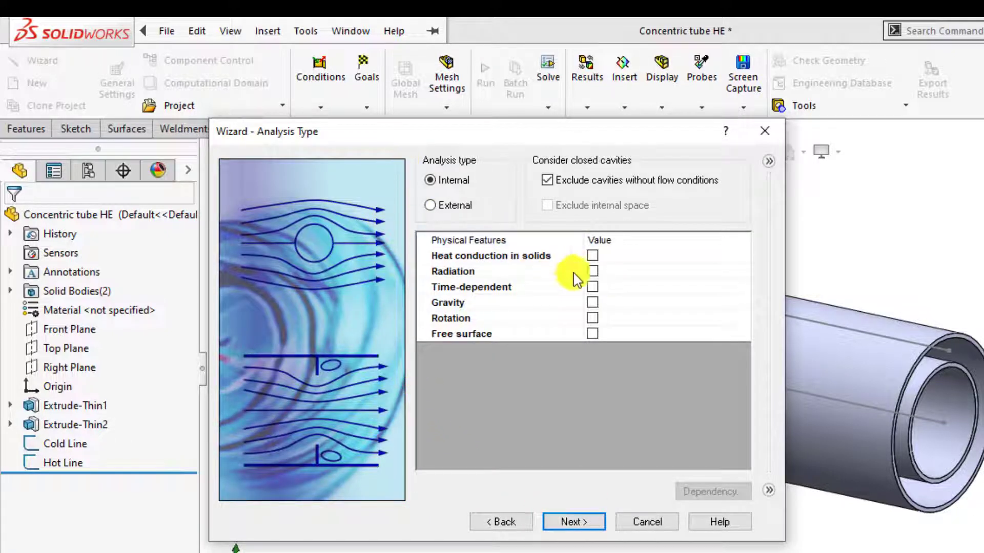
pyautogui.click(593, 256)
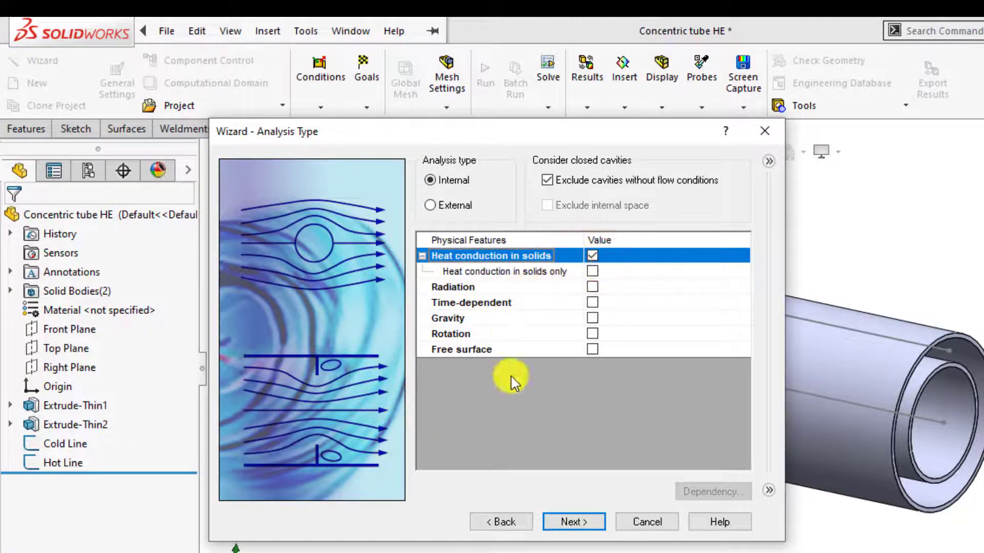
pyautogui.click(574, 522)
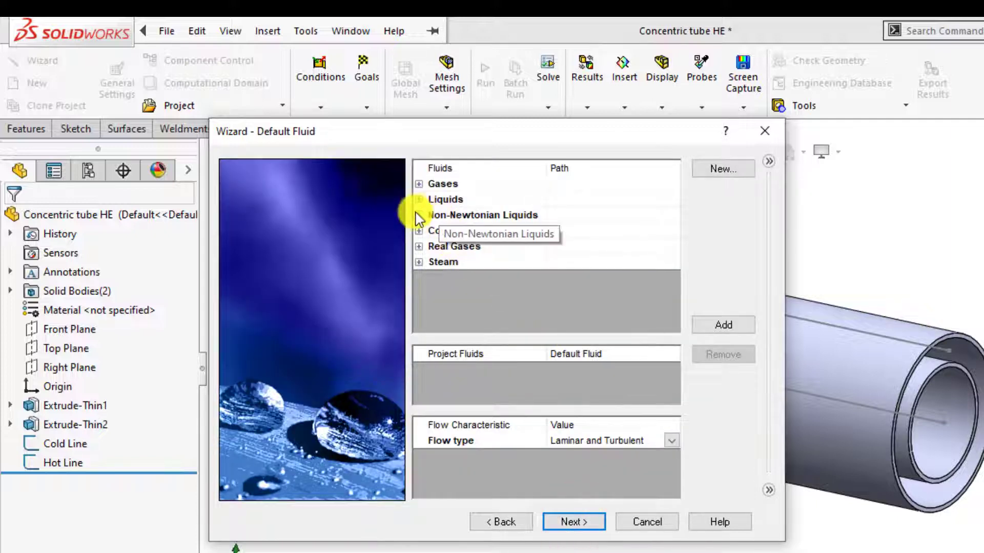
# Add Water from the predefined liquids as the project's default fluid.
pyautogui.click(418, 199)
pyautogui.scroll(-3, 446, 287)
pyautogui.click(451, 323)
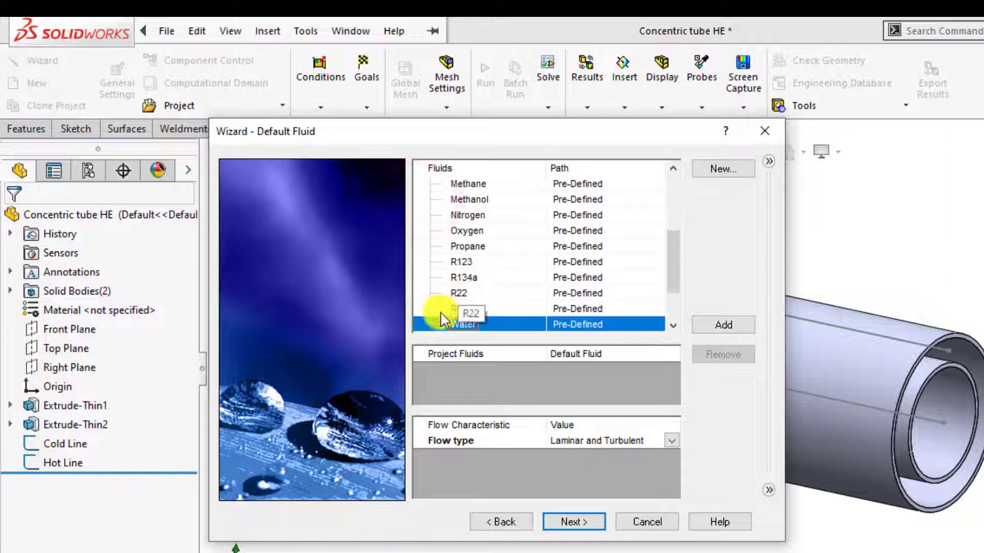
pyautogui.click(711, 325)
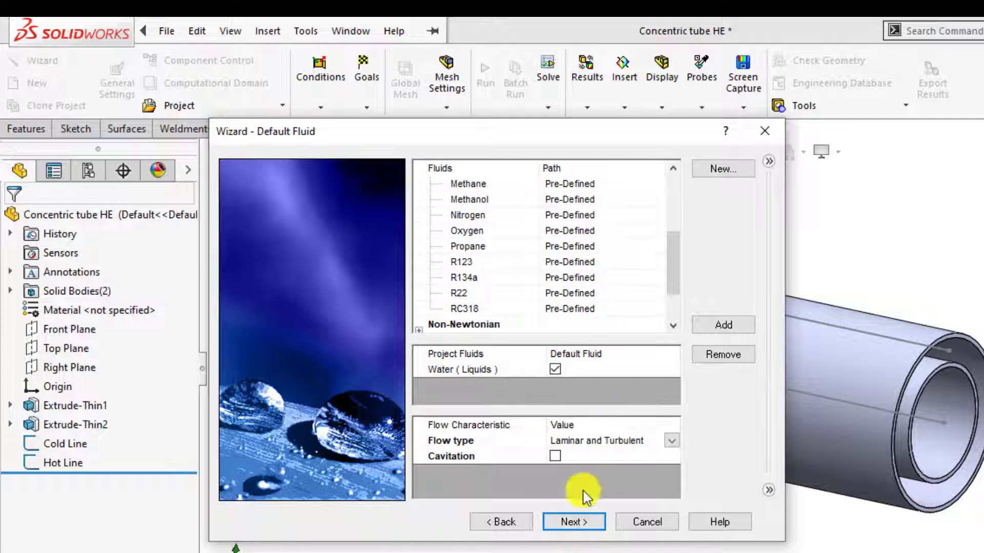
pyautogui.click(569, 524)
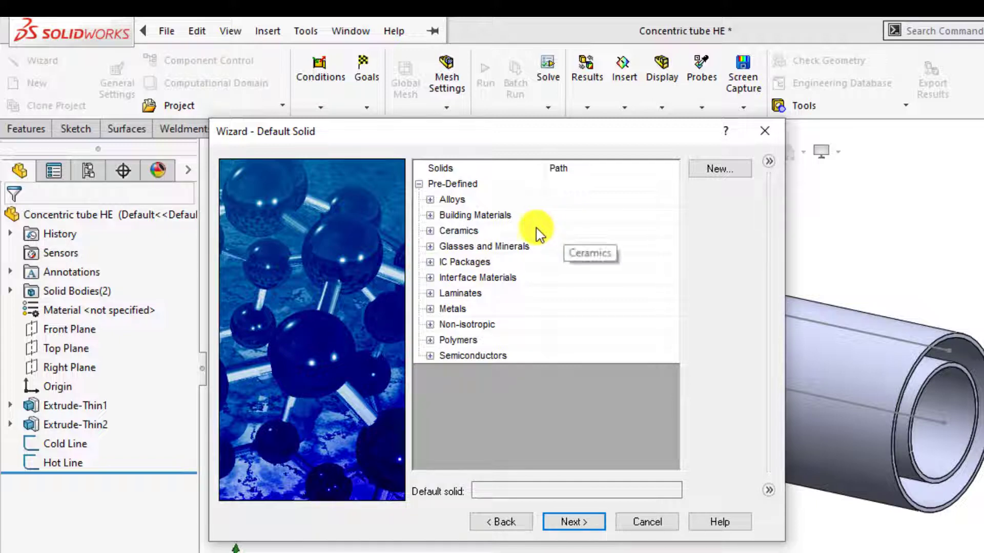
# Choose Copper from the predefined metals as the project's default solid.
pyautogui.click(430, 309)
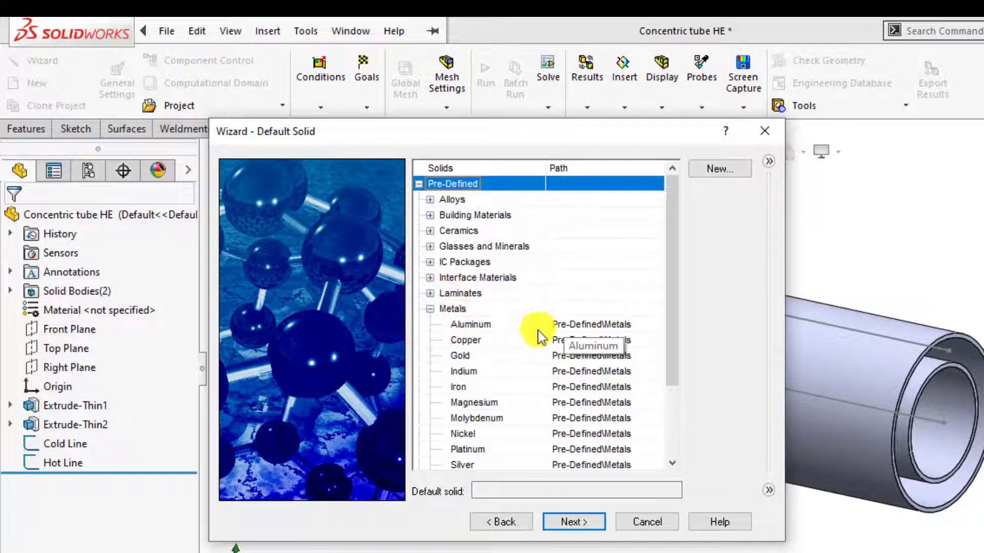
pyautogui.click(470, 341)
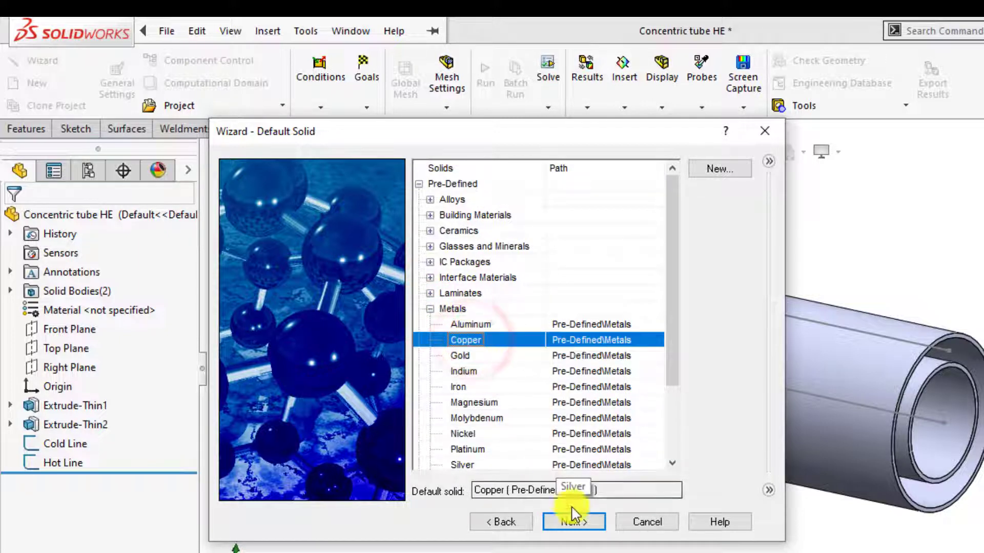
pyautogui.click(576, 522)
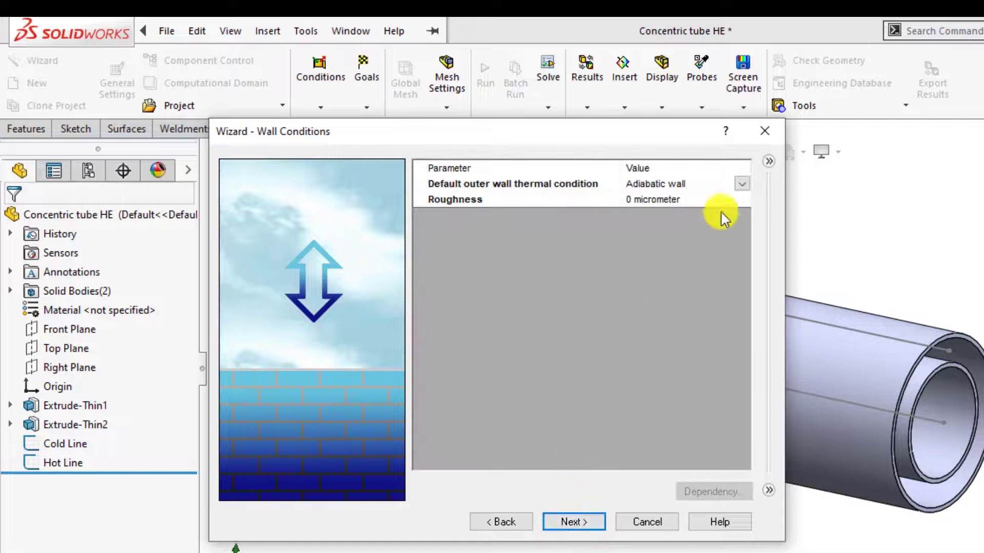
# Set the default outer wall condition to a wall temperature of 25 °C and finish the wizard with the default initial conditions.
pyautogui.click(738, 185)
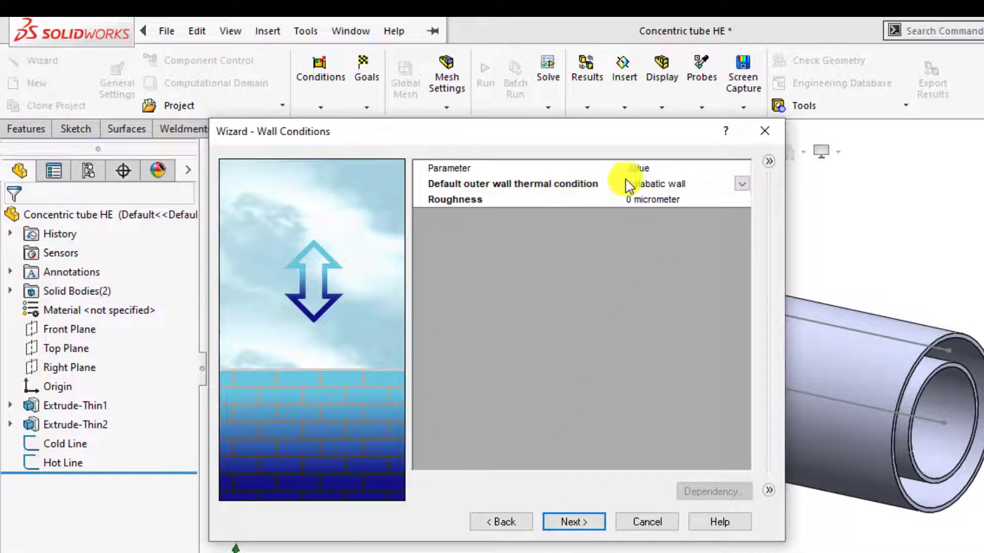
pyautogui.click(739, 183)
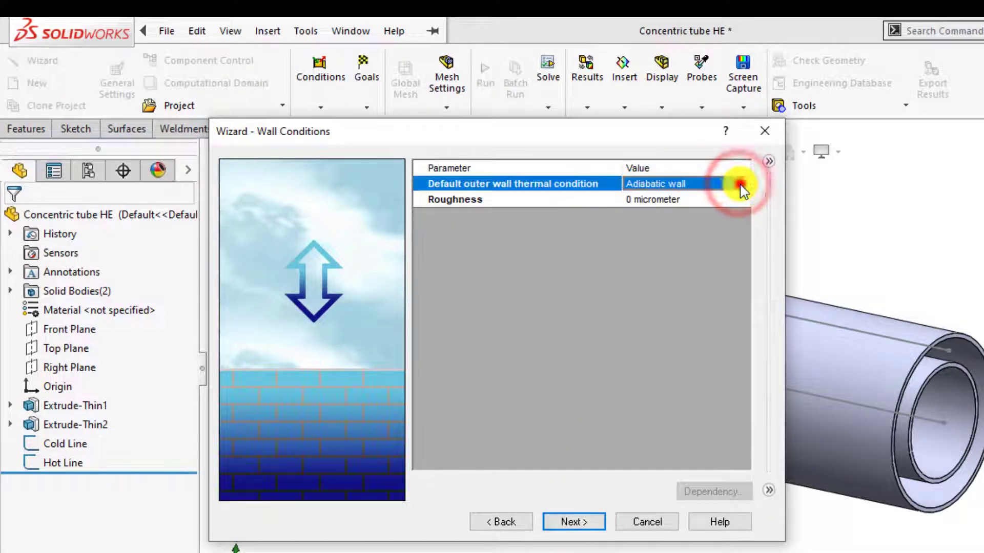
pyautogui.click(739, 183)
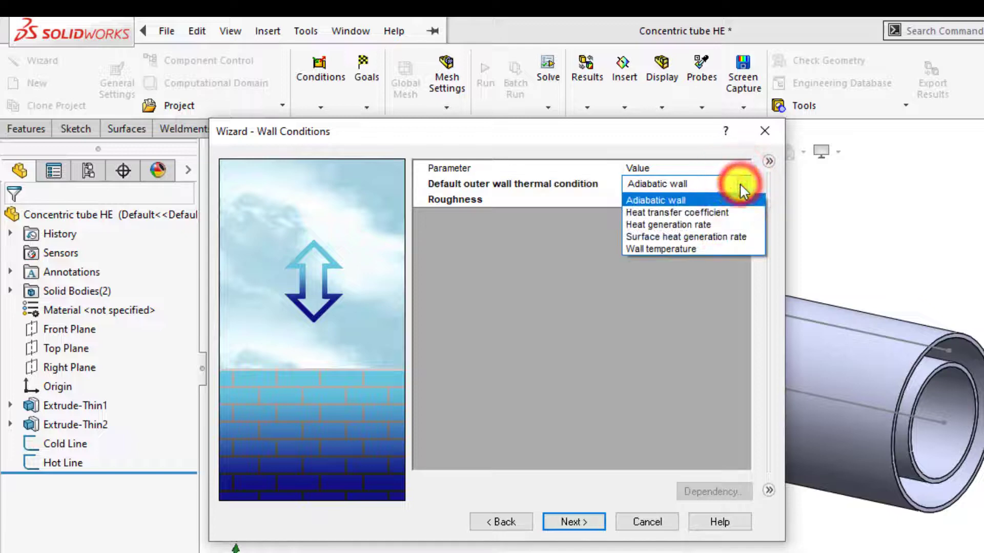
pyautogui.click(666, 249)
pyautogui.click(658, 199)
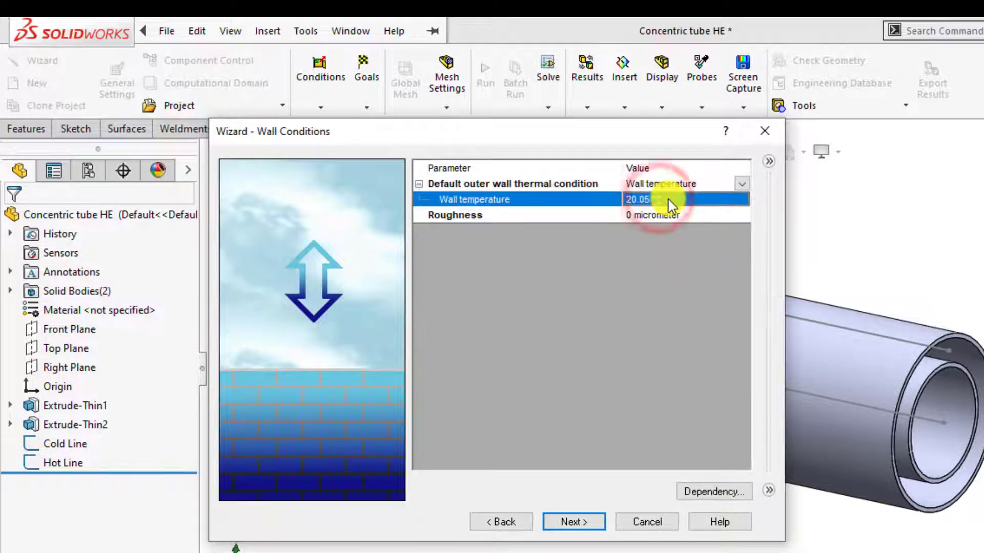
pyautogui.write('25')
pyautogui.press('Return')
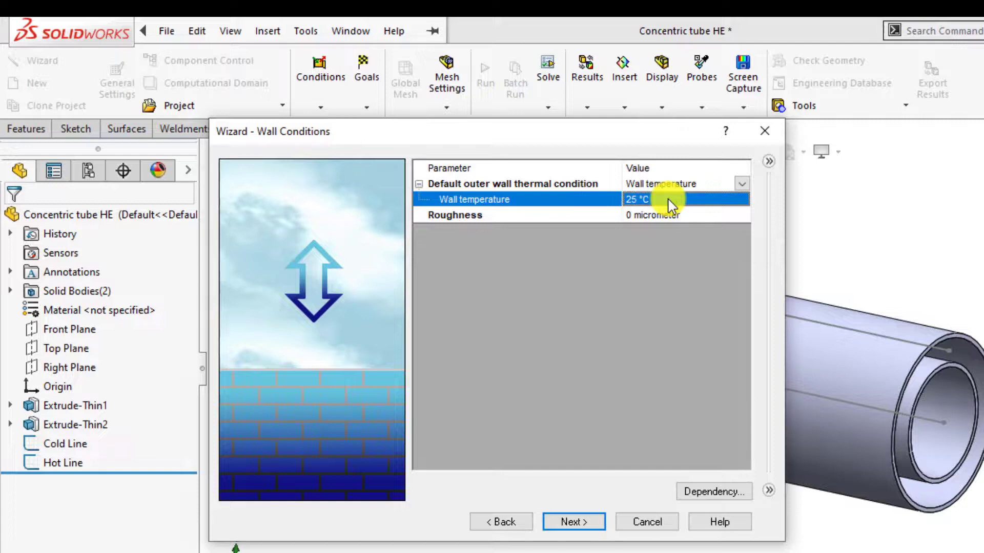
pyautogui.click(578, 520)
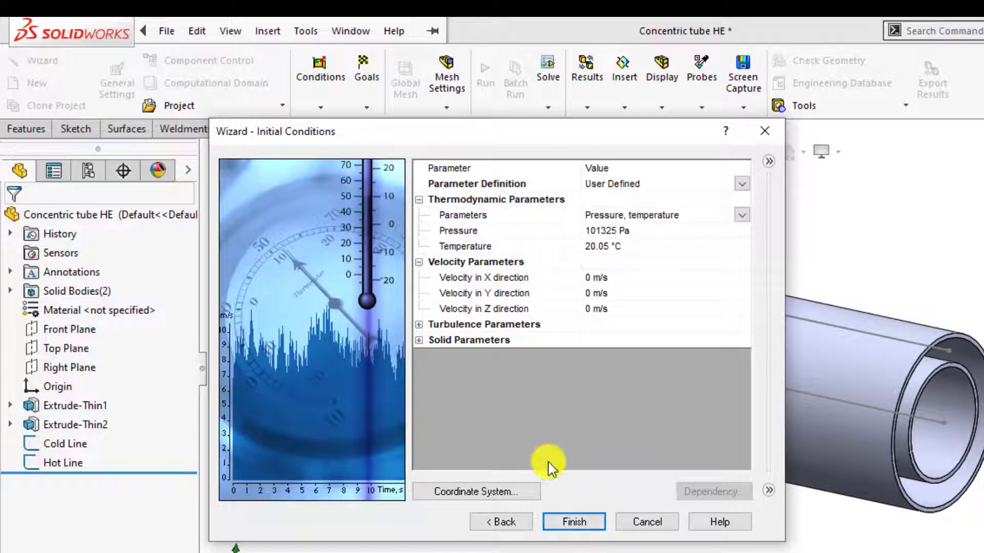
pyautogui.click(574, 523)
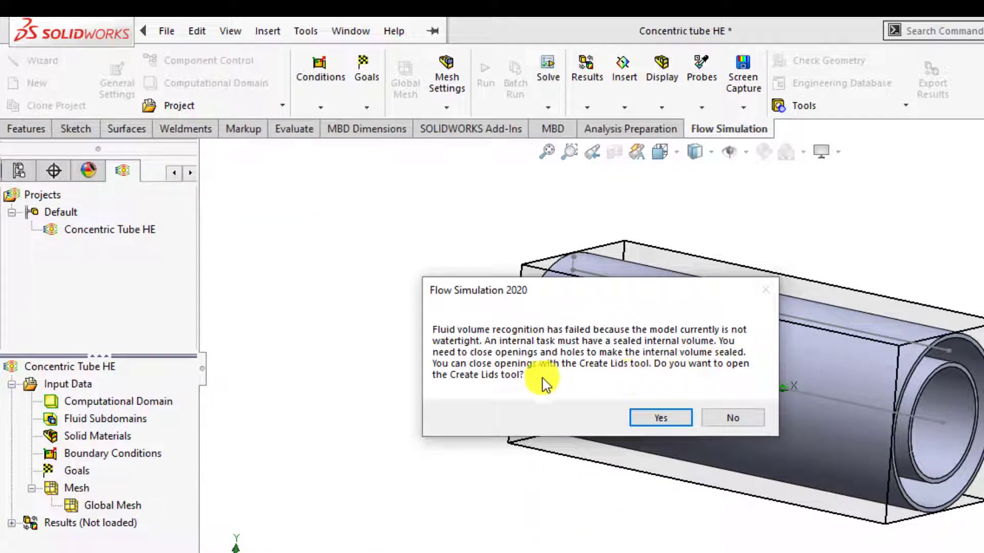
# Start Create Lids for the unsealed model and select the outer tube's planar end faces at both ends.
pyautogui.click(655, 421)
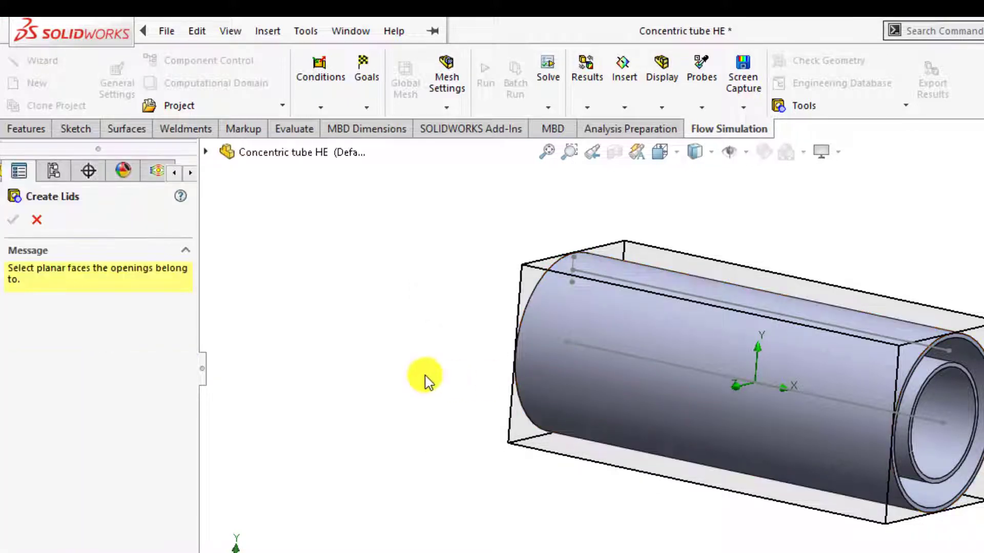
pyautogui.moveTo(426, 381); pyautogui.dragTo(515, 399, button='middle')
pyautogui.scroll(-3, 602, 326)
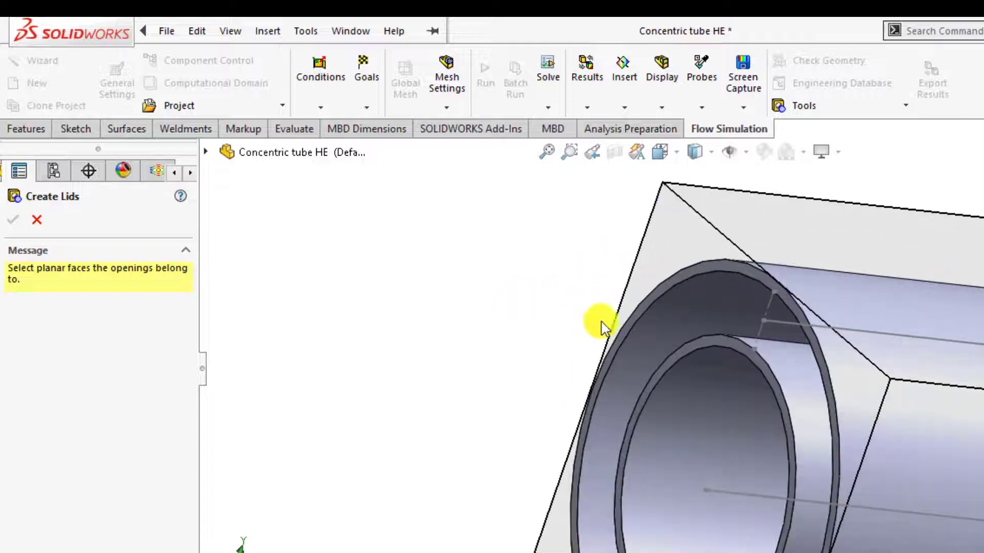
pyautogui.click(646, 305)
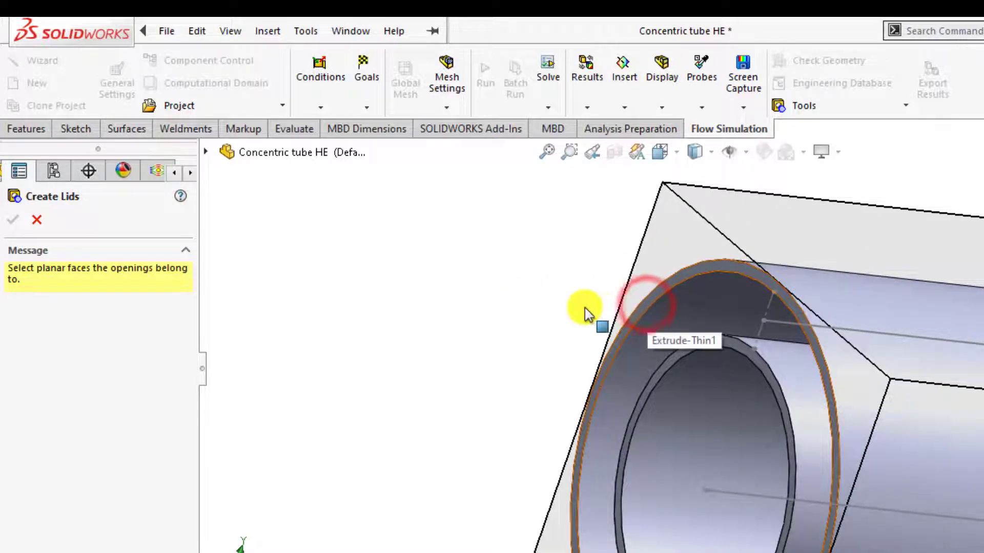
pyautogui.click(598, 308)
pyautogui.scroll(3, 522, 309)
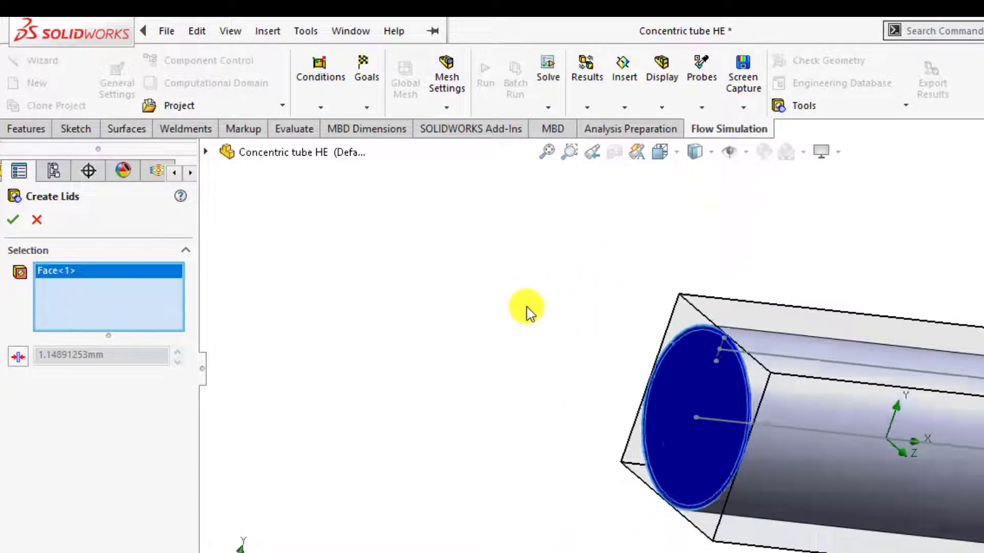
pyautogui.moveTo(850, 435); pyautogui.dragTo(900, 478, button='middle')
pyautogui.scroll(-6, 852, 461)
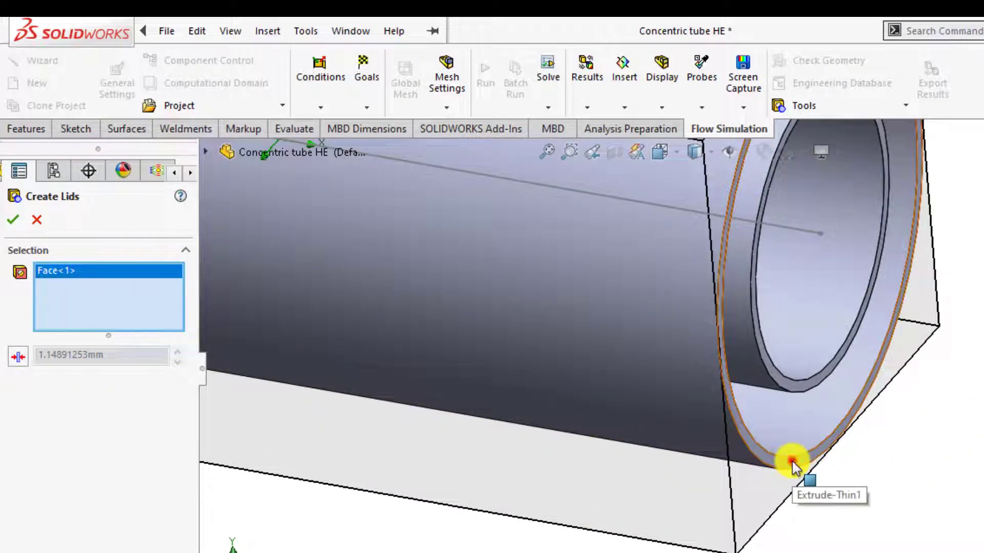
pyautogui.click(792, 463)
pyautogui.scroll(5, 868, 459)
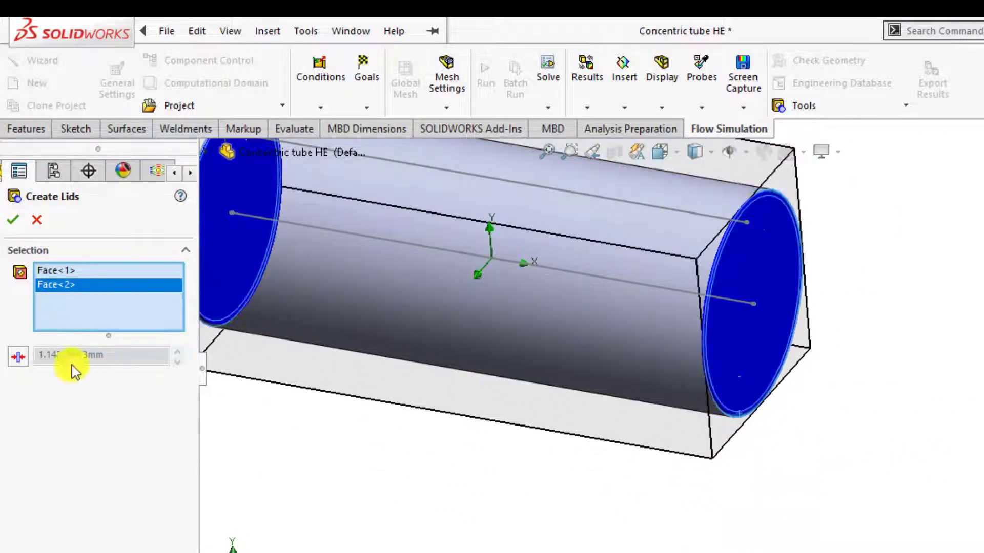
# Enable manual lid thickness and set it to 2 mm.
pyautogui.click(17, 362)
pyautogui.moveTo(96, 356); pyautogui.dragTo(1, 356)
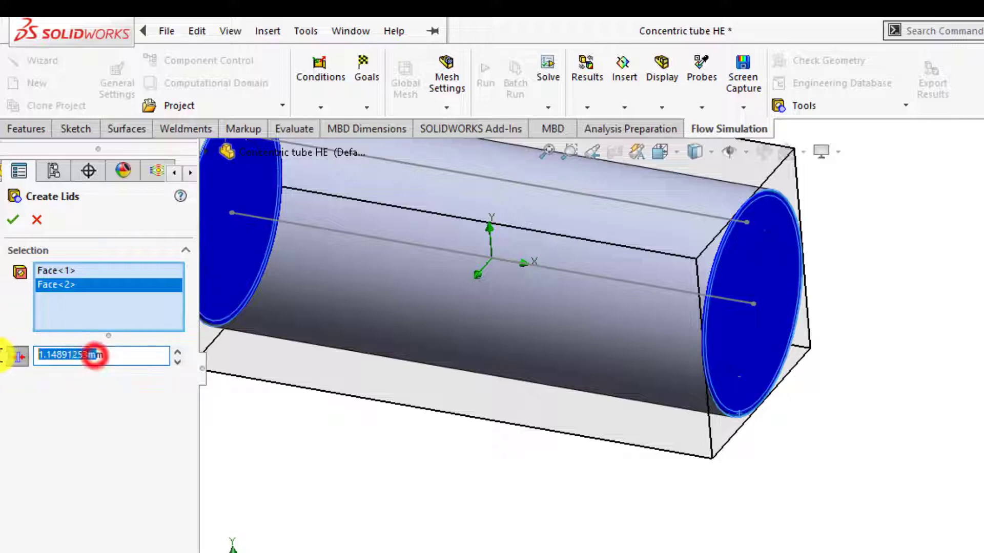
pyautogui.write('2000')
pyautogui.press('Return')
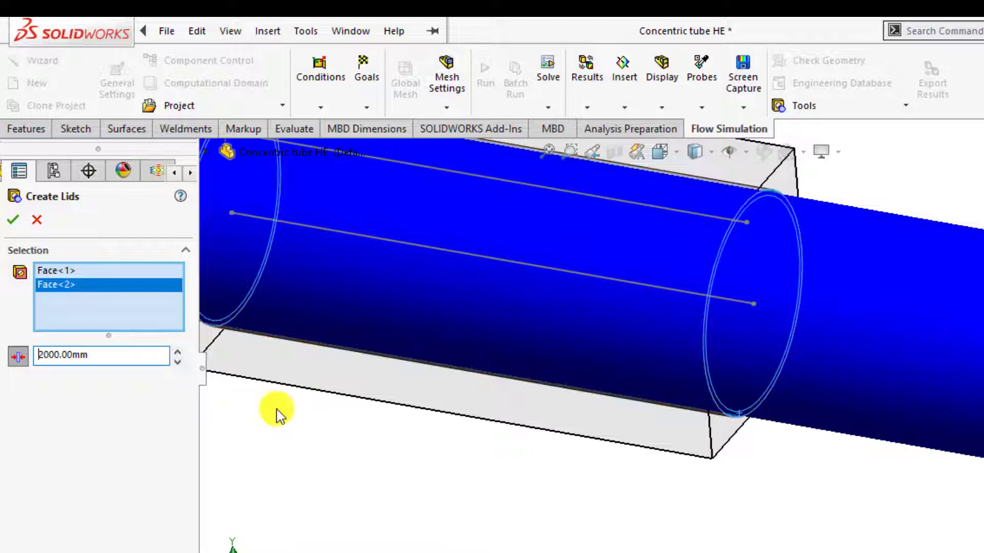
pyautogui.moveTo(96, 357); pyautogui.dragTo(2, 359)
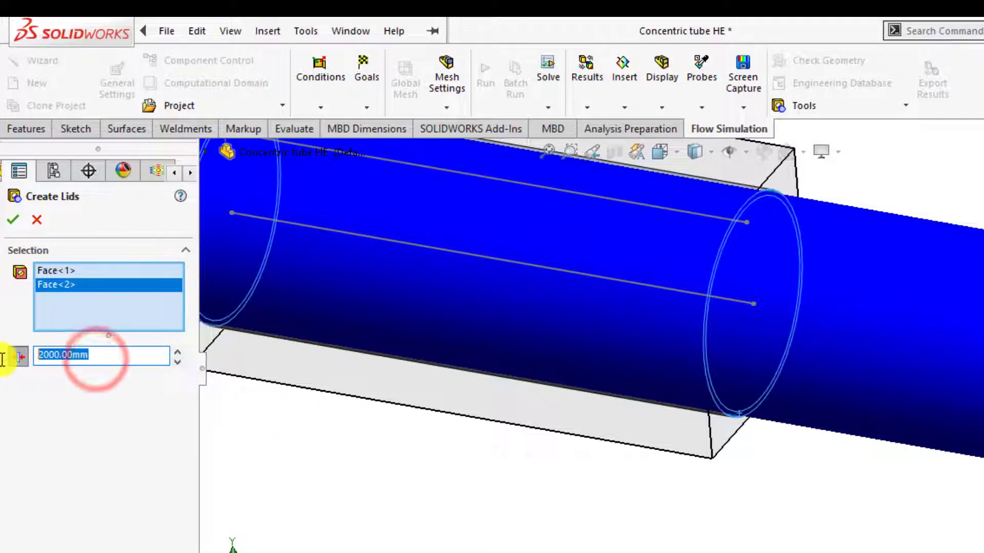
pyautogui.write('2')
pyautogui.press('Return')
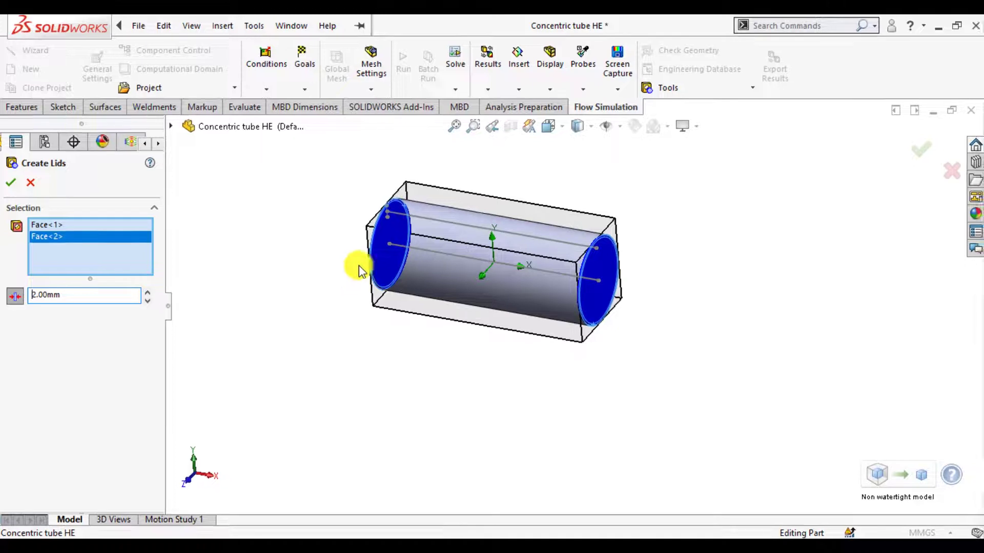
# Create the lids on both tube ends and reset the computational domain to the changed geometry.
pyautogui.moveTo(359, 269); pyautogui.dragTo(407, 253, button='middle')
pyautogui.scroll(-5, 421, 268)
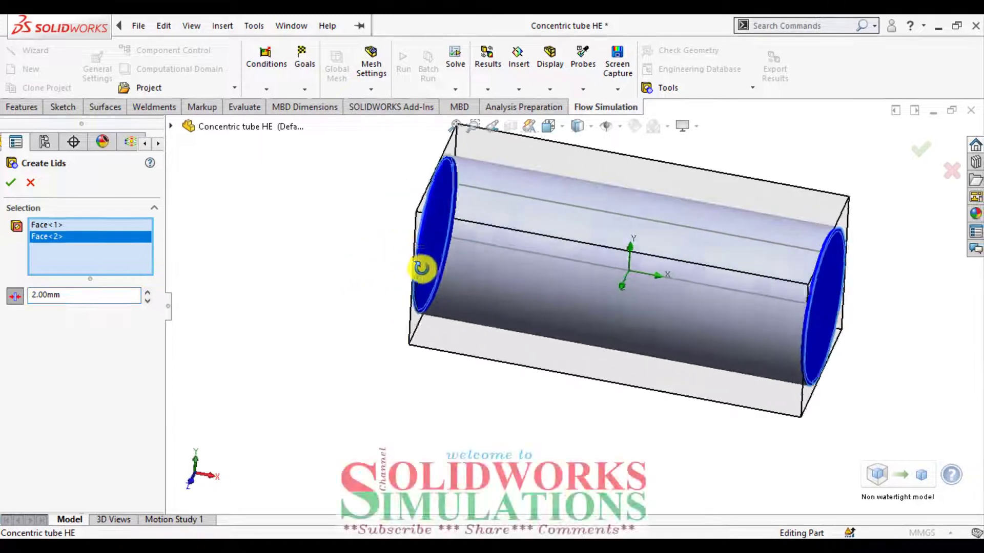
pyautogui.scroll(-2, 425, 241)
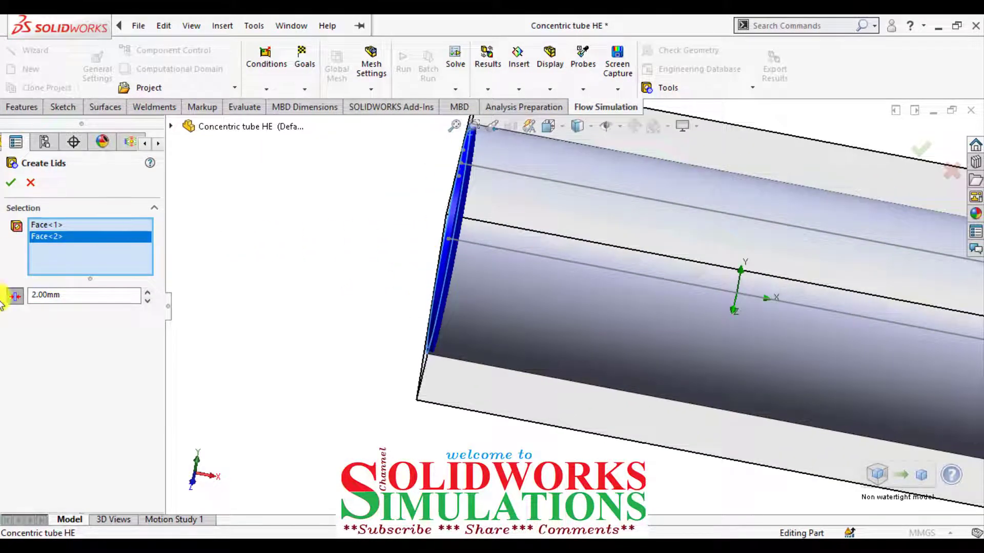
pyautogui.click(15, 296)
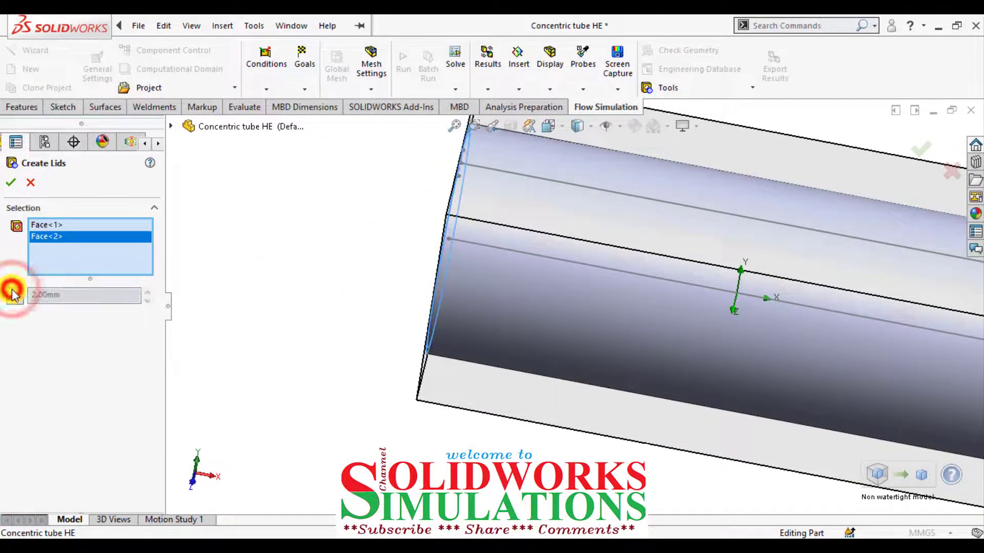
pyautogui.click(14, 296)
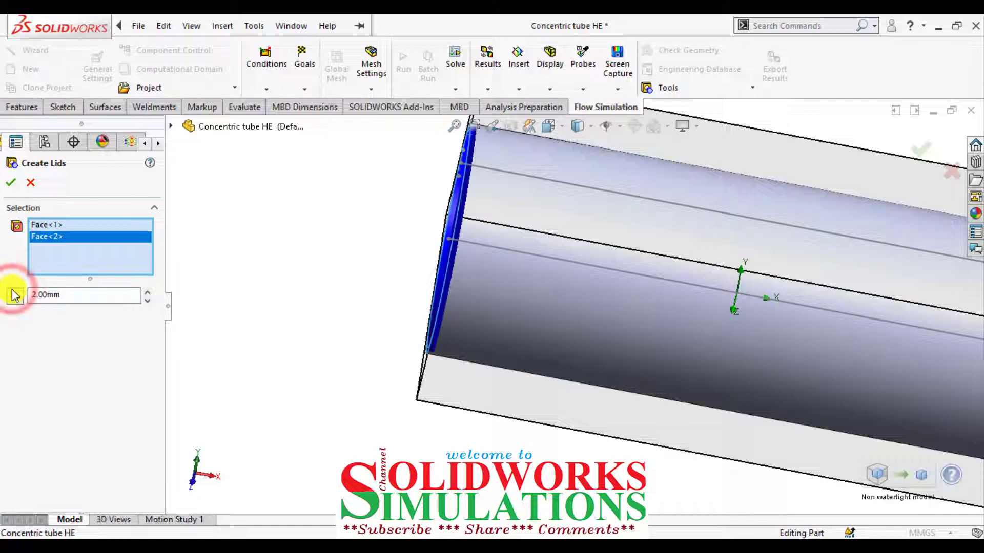
pyautogui.click(12, 183)
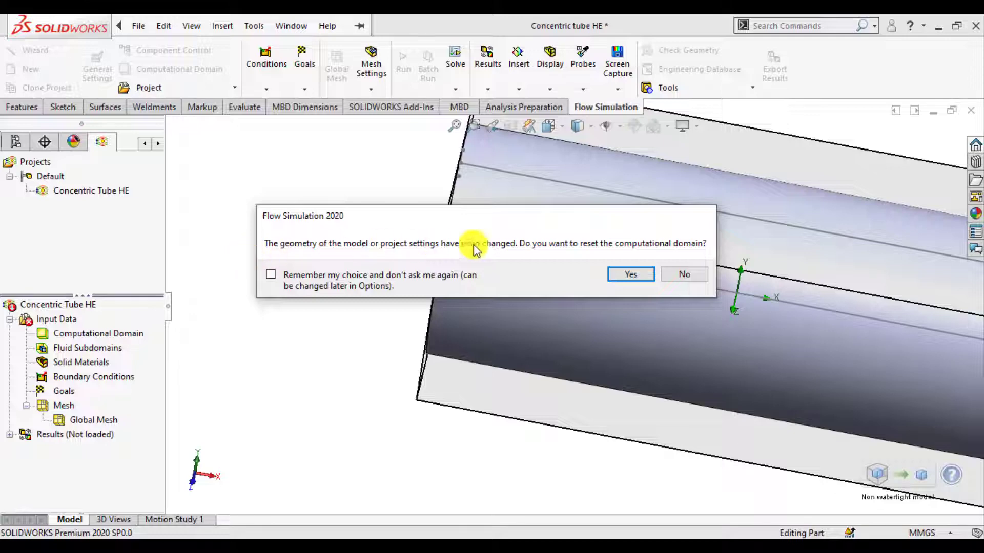
pyautogui.click(632, 276)
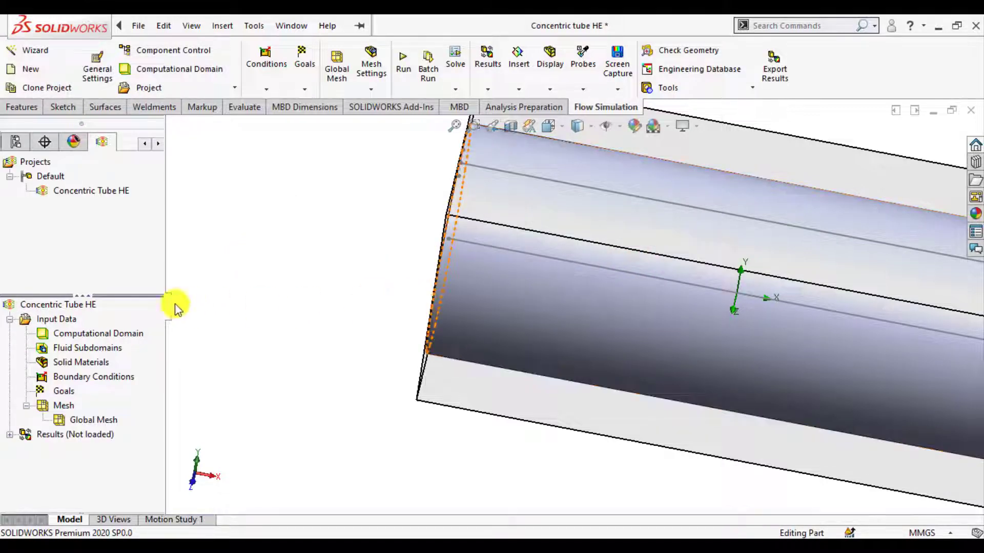
# Hide the computational domain around the heat exchanger.
pyautogui.rightClick(87, 333)
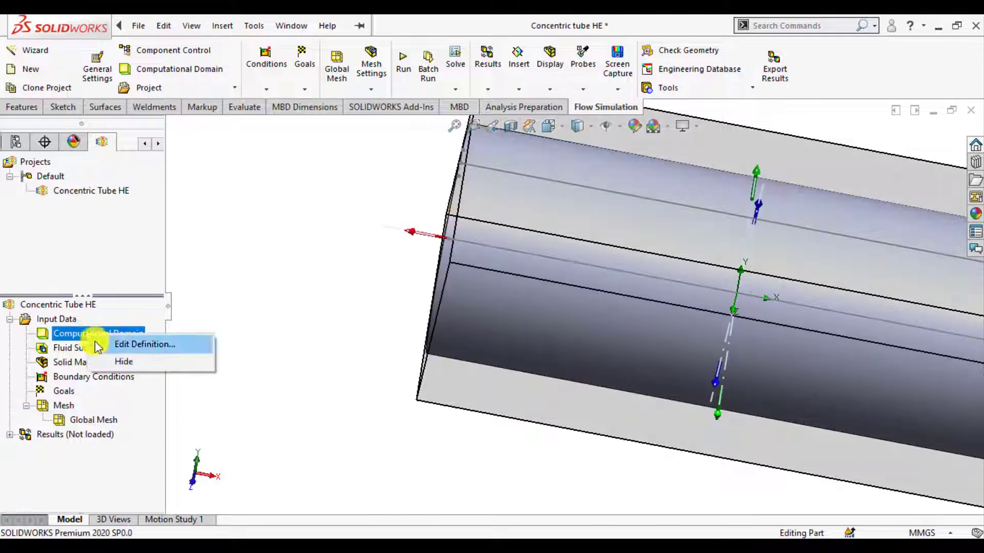
pyautogui.click(118, 361)
pyautogui.middleClick(334, 278)
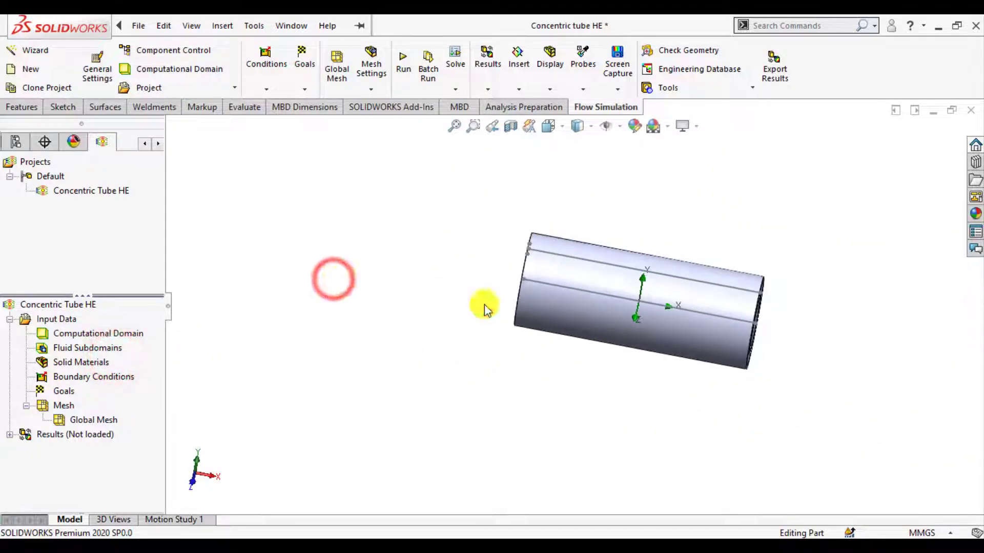
pyautogui.scroll(-2, 665, 293)
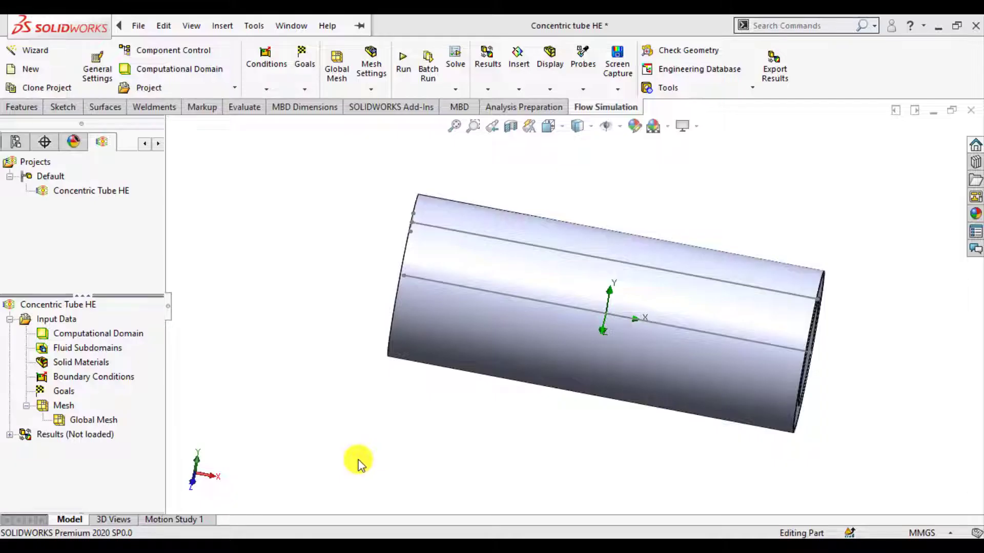
# Insert an Inlet Mass Flow boundary condition and assign it only to the inner tube lid's inside face, removing the outside face.
pyautogui.rightClick(70, 380)
pyautogui.click(91, 389)
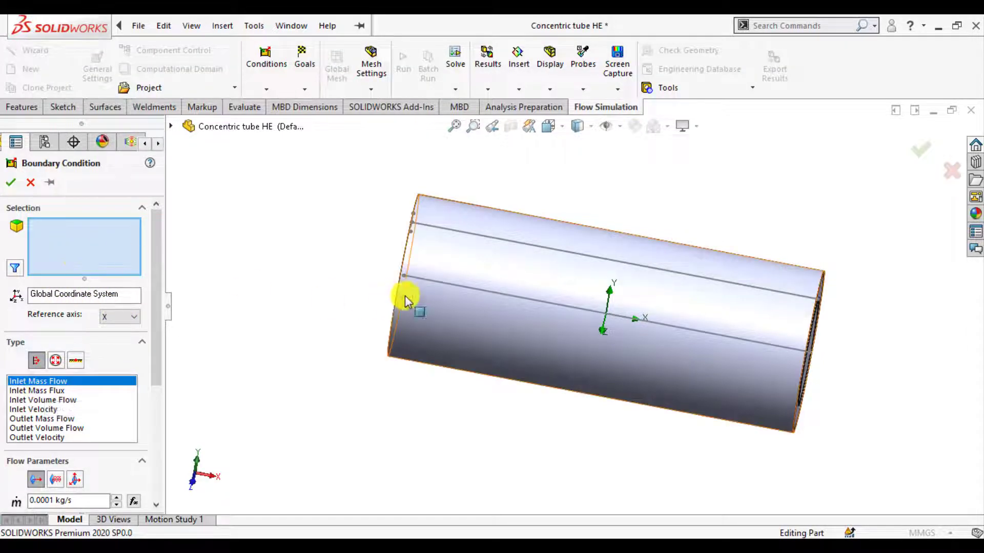
pyautogui.moveTo(406, 297); pyautogui.dragTo(465, 345, button='middle')
pyautogui.scroll(-3, 457, 353)
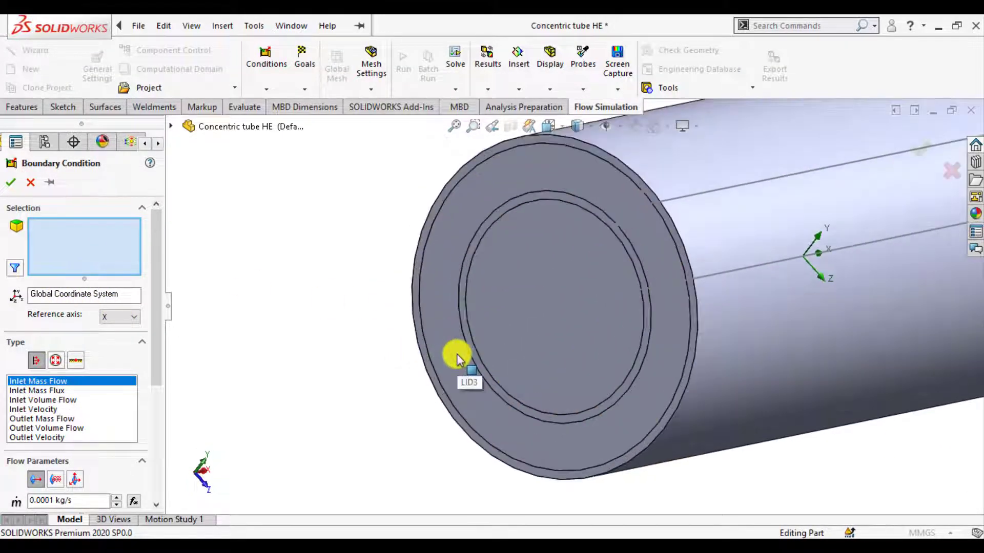
pyautogui.click(528, 341)
pyautogui.rightClick(529, 338)
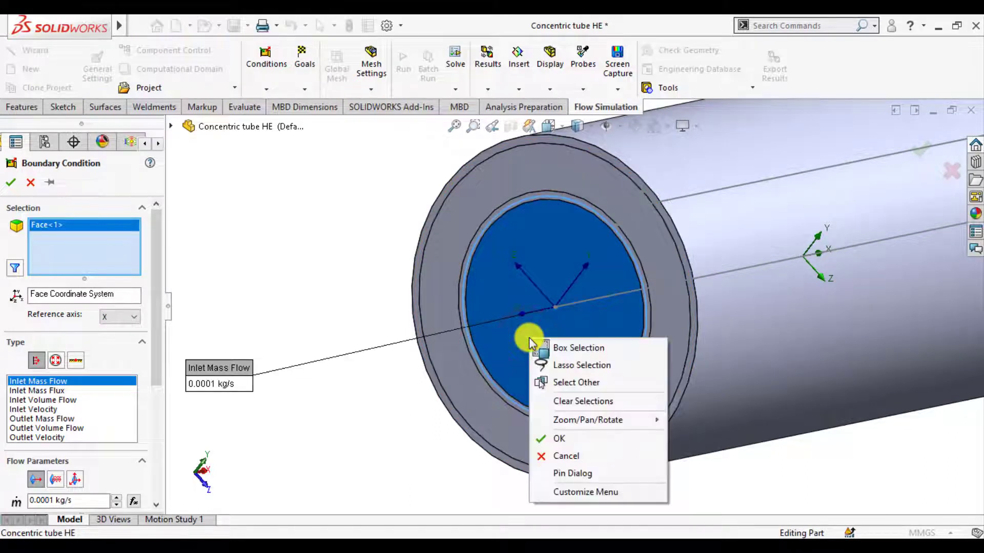
pyautogui.click(571, 385)
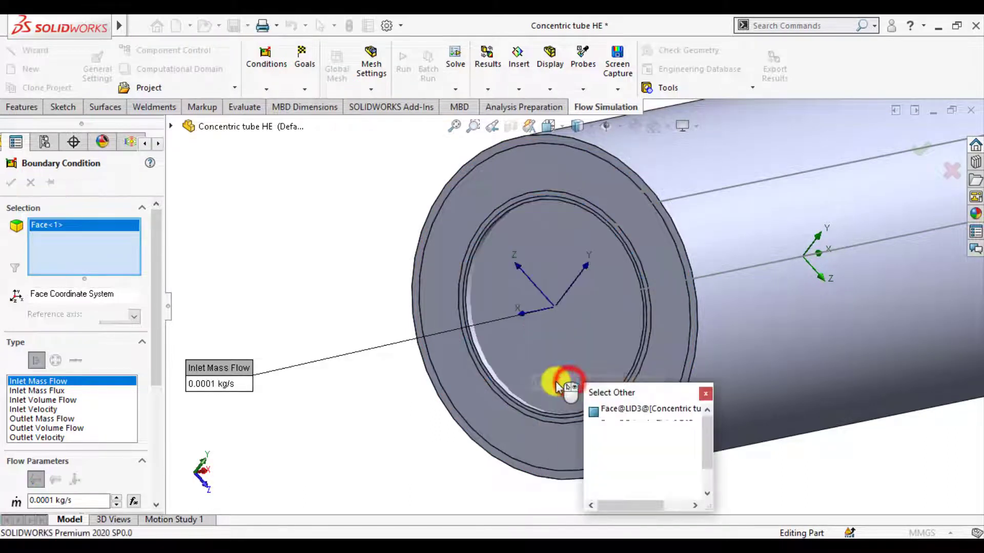
pyautogui.click(571, 355)
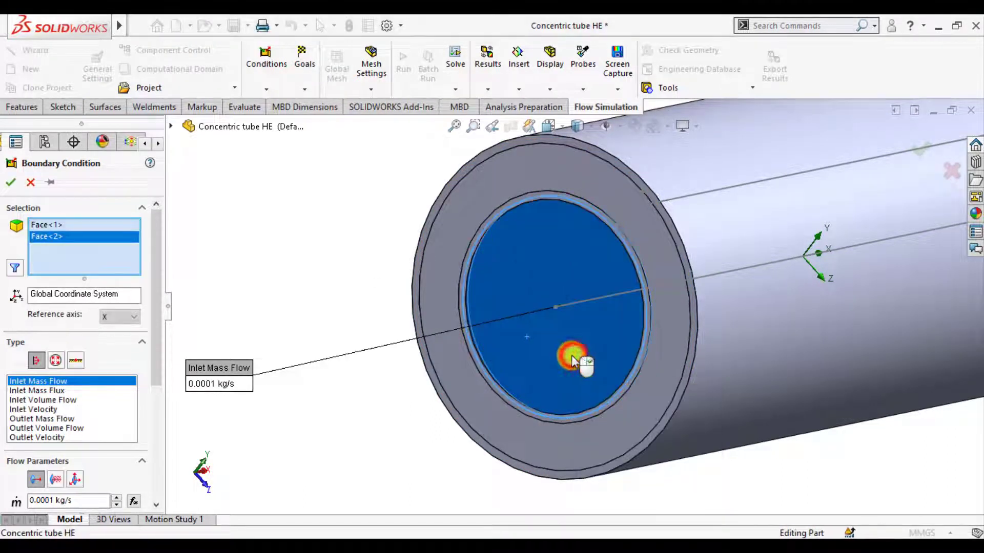
pyautogui.click(46, 225)
pyautogui.rightClick(48, 225)
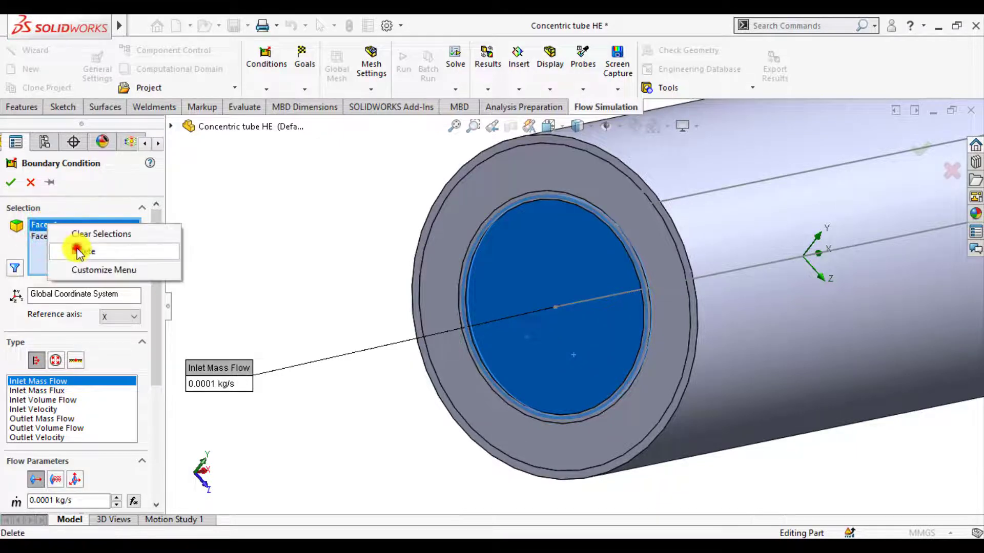
pyautogui.click(57, 251)
# Set the inner tube's inlet mass flow rate to 0.0005 kg/s and temperature to 25 °C, and confirm the boundary condition.
pyautogui.moveTo(156, 325); pyautogui.dragTo(159, 395)
pyautogui.scroll(-2, 77, 399)
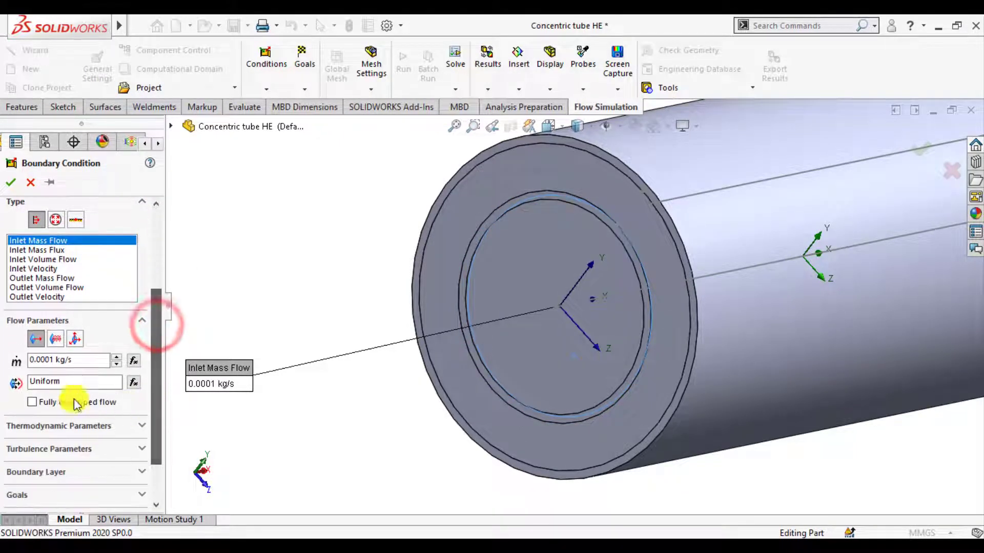
pyautogui.doubleClick(54, 361)
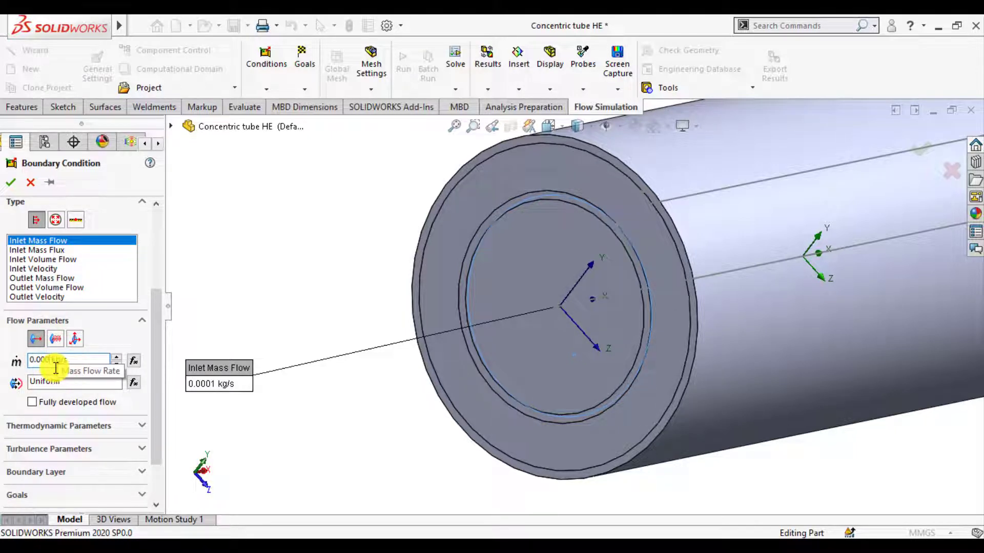
pyautogui.click(47, 428)
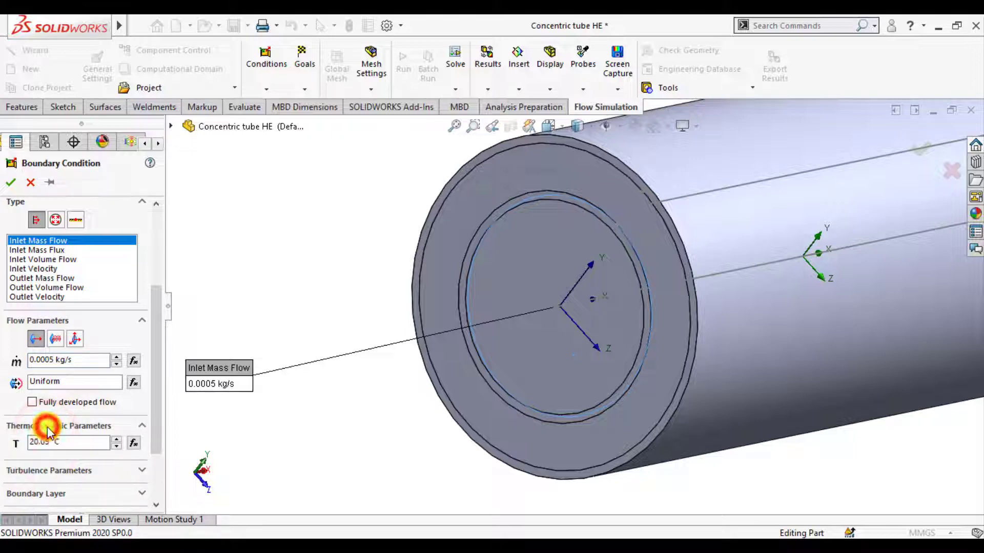
pyautogui.doubleClick(66, 443)
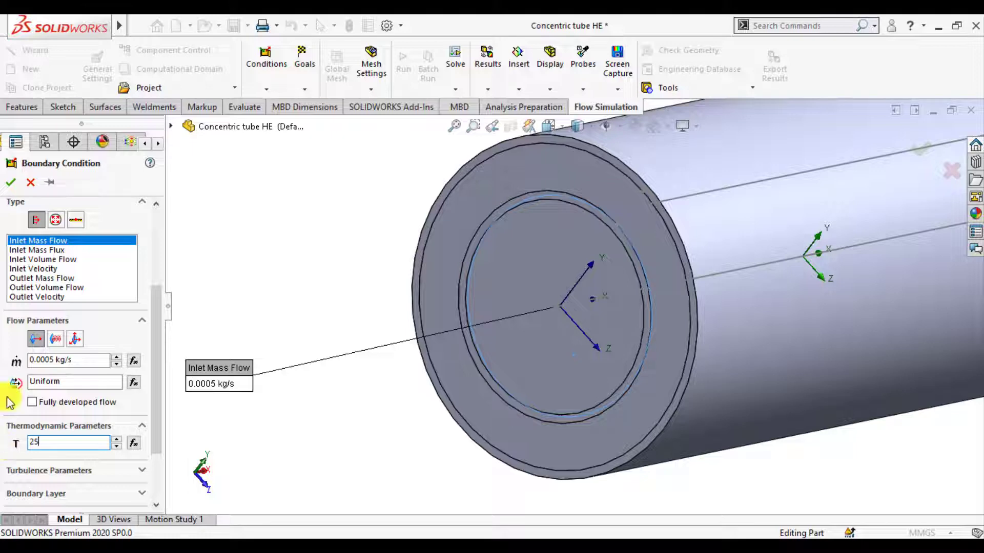
pyautogui.click(11, 183)
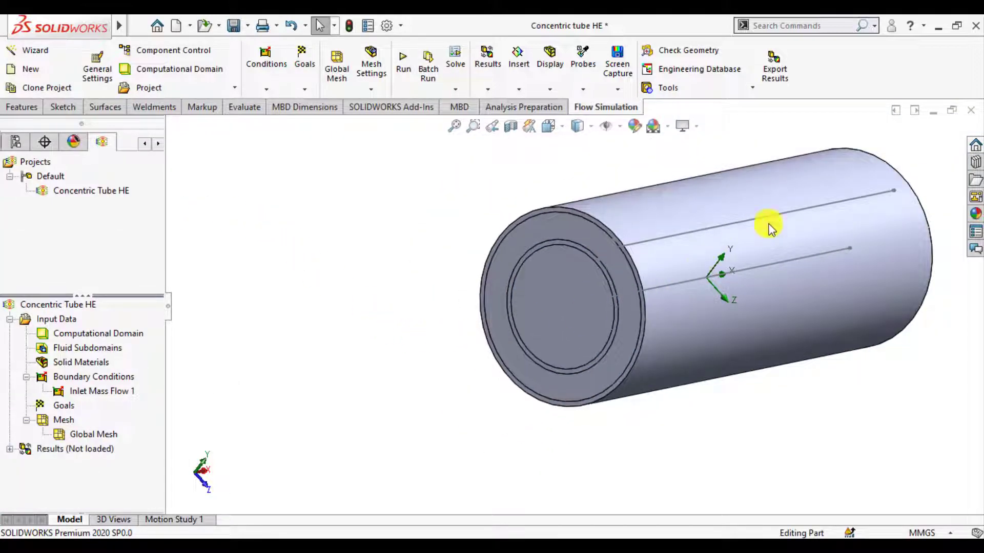
# Insert an Inlet Mass Flow boundary condition and assign it only to the annular lid's inside face, removing the outside face.
pyautogui.moveTo(769, 259); pyautogui.dragTo(715, 260, button='middle')
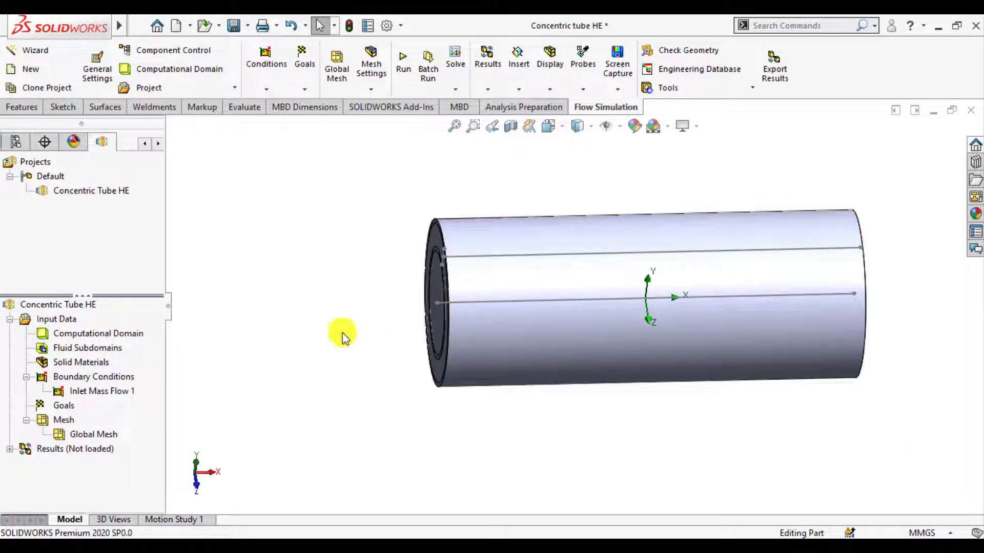
pyautogui.rightClick(84, 377)
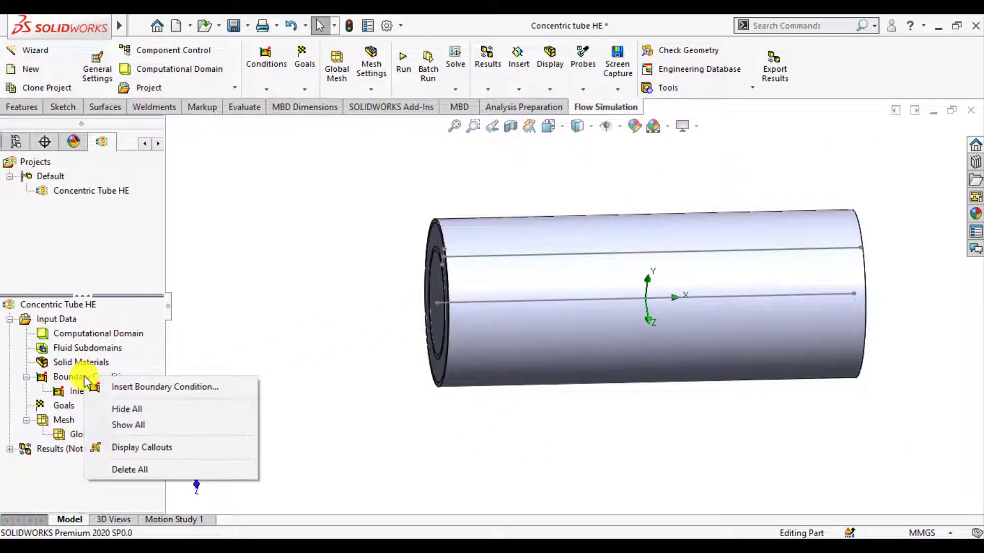
pyautogui.click(115, 387)
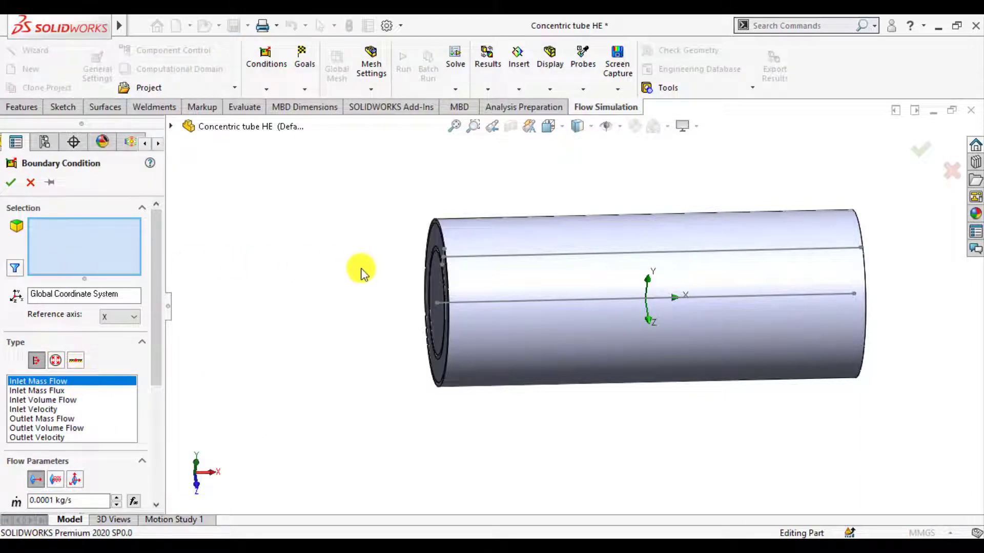
pyautogui.moveTo(362, 272); pyautogui.dragTo(391, 285, button='middle')
pyautogui.scroll(-5, 392, 292)
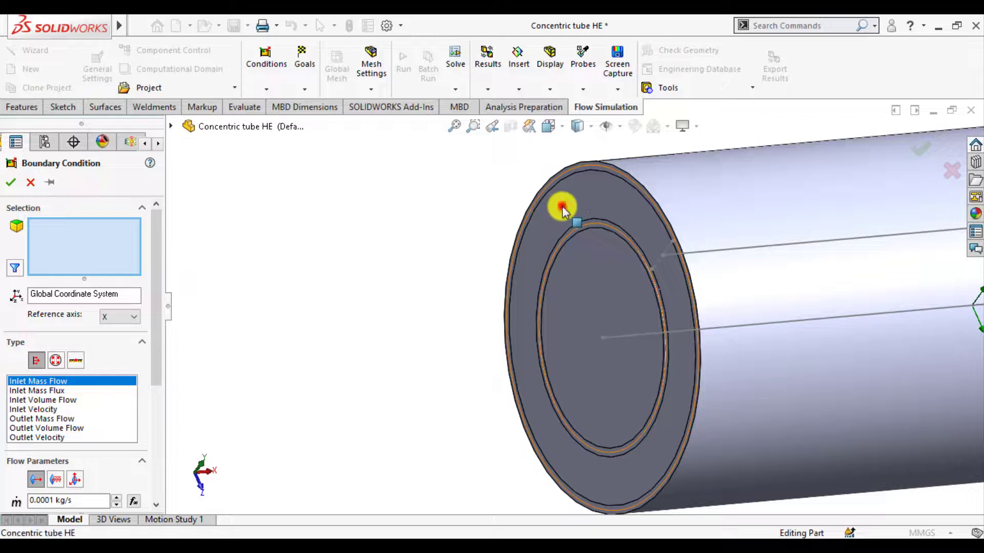
pyautogui.click(563, 210)
pyautogui.rightClick(562, 209)
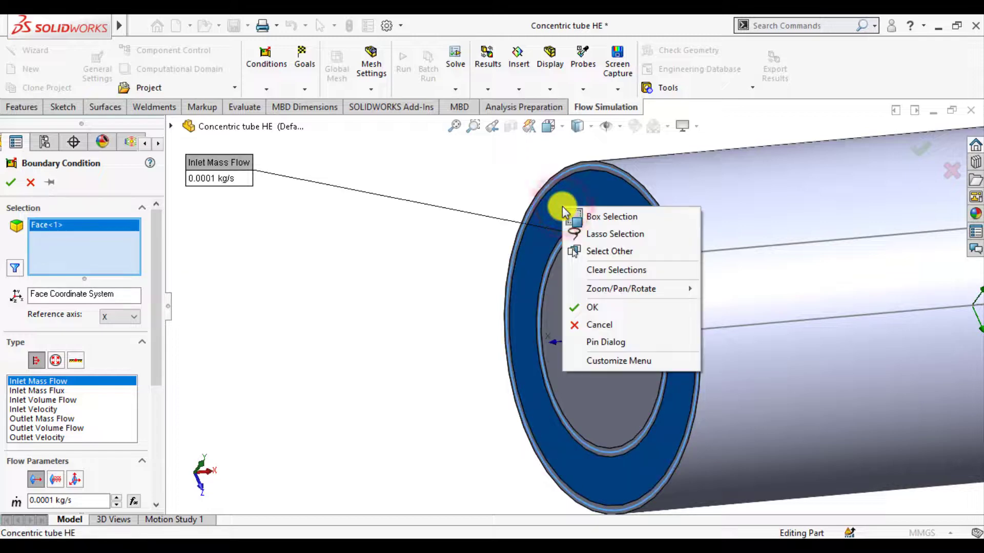
pyautogui.click(600, 252)
pyautogui.click(594, 204)
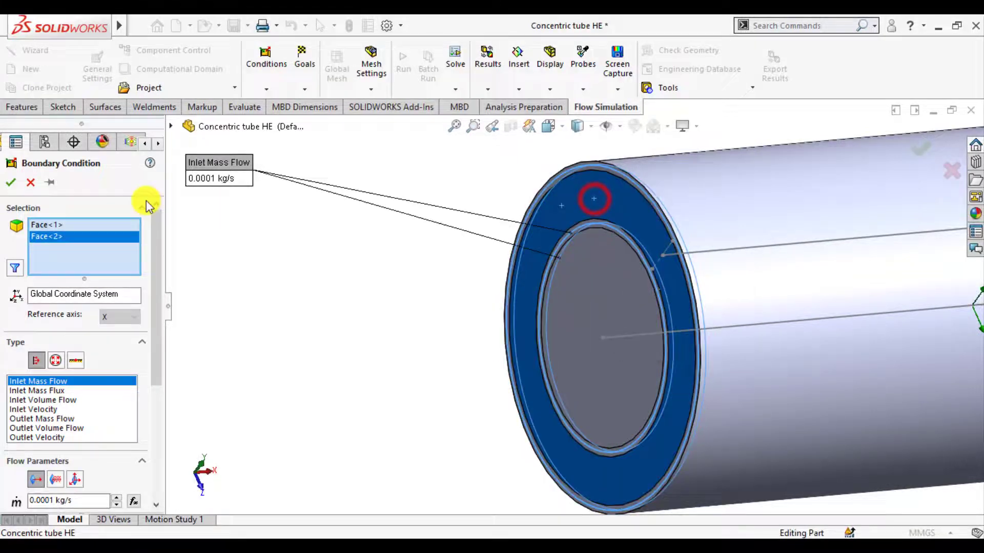
pyautogui.rightClick(61, 225)
pyautogui.click(86, 253)
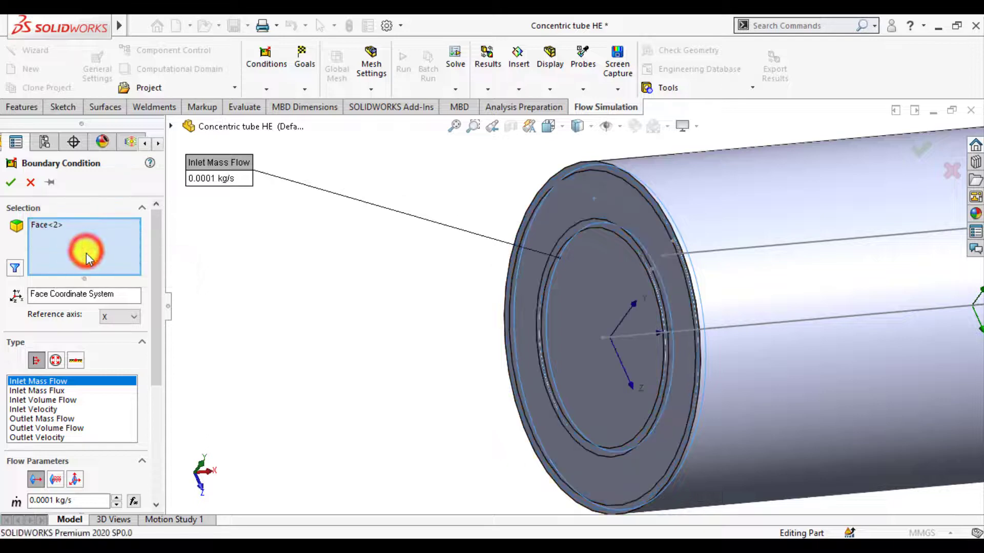
# Set the annulus inlet's mass flow rate to 0.01 kg/s and temperature to 70 °C, and confirm the boundary condition.
pyautogui.moveTo(153, 271); pyautogui.dragTo(156, 340)
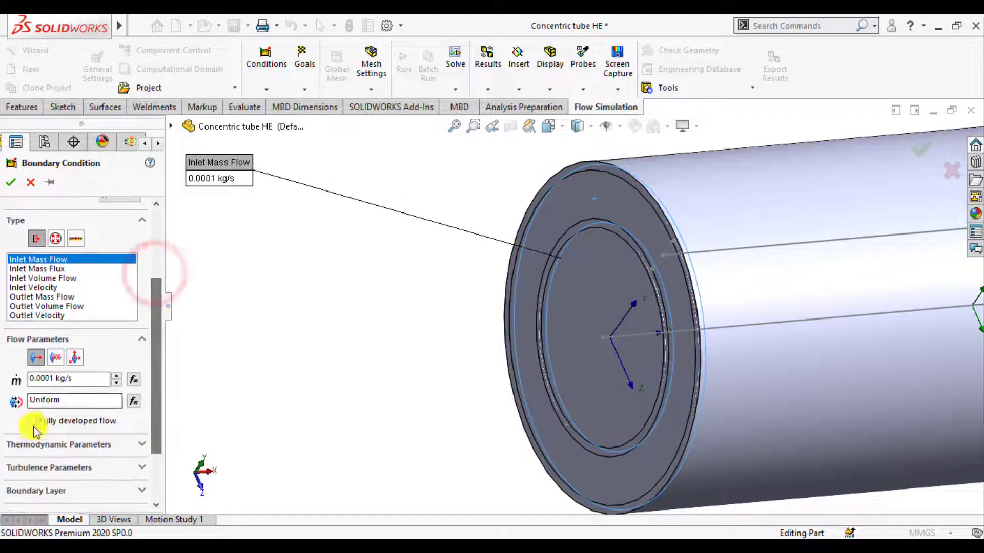
pyautogui.doubleClick(44, 377)
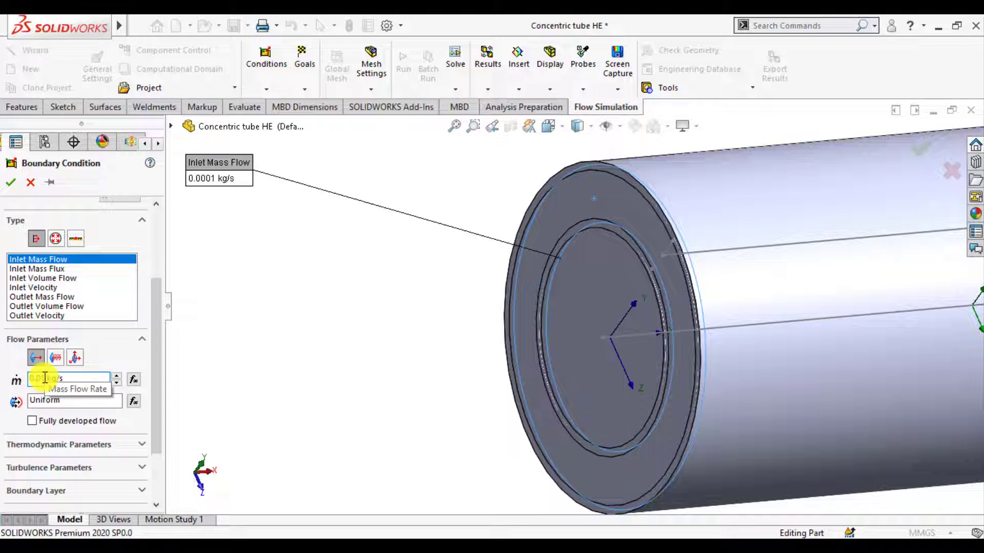
pyautogui.click(50, 444)
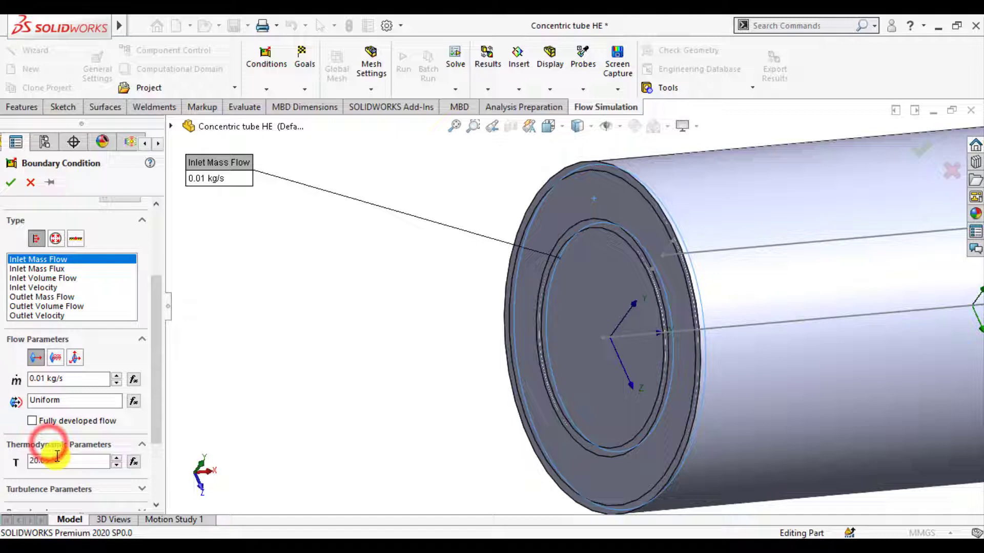
pyautogui.doubleClick(83, 464)
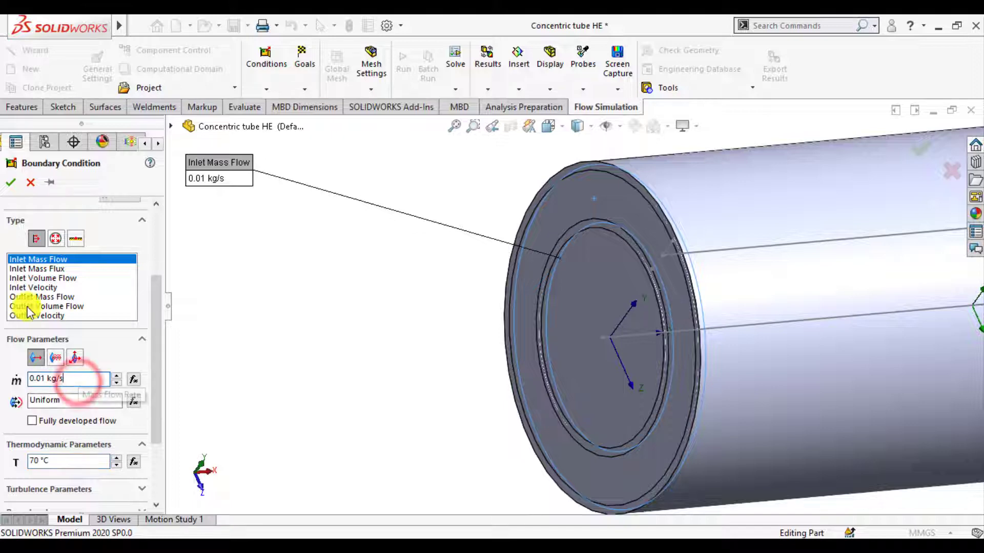
pyautogui.click(11, 184)
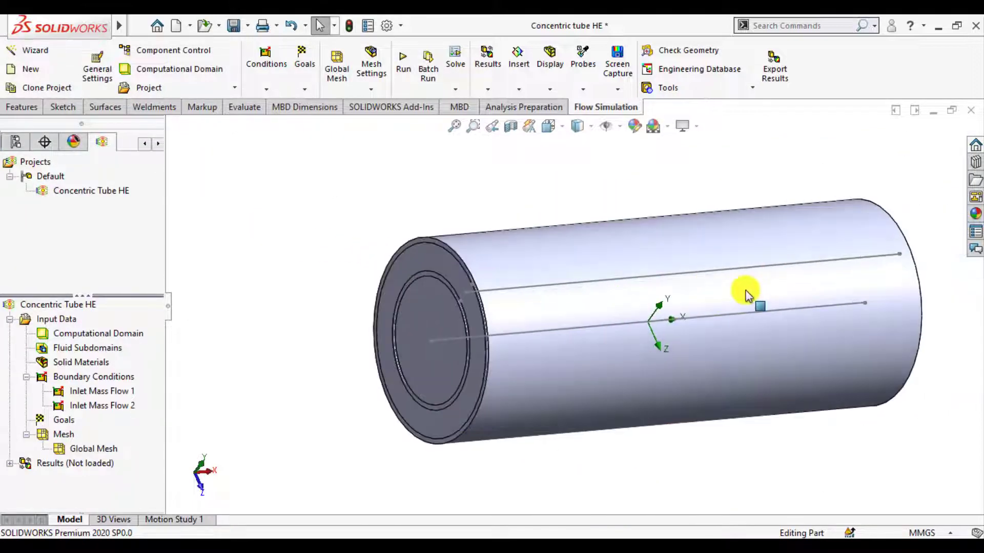
# Insert an Environment Pressure boundary condition on the tubes' opposite end, assigning the annular lid's inside face and removing its outside face.
pyautogui.rightClick(95, 380)
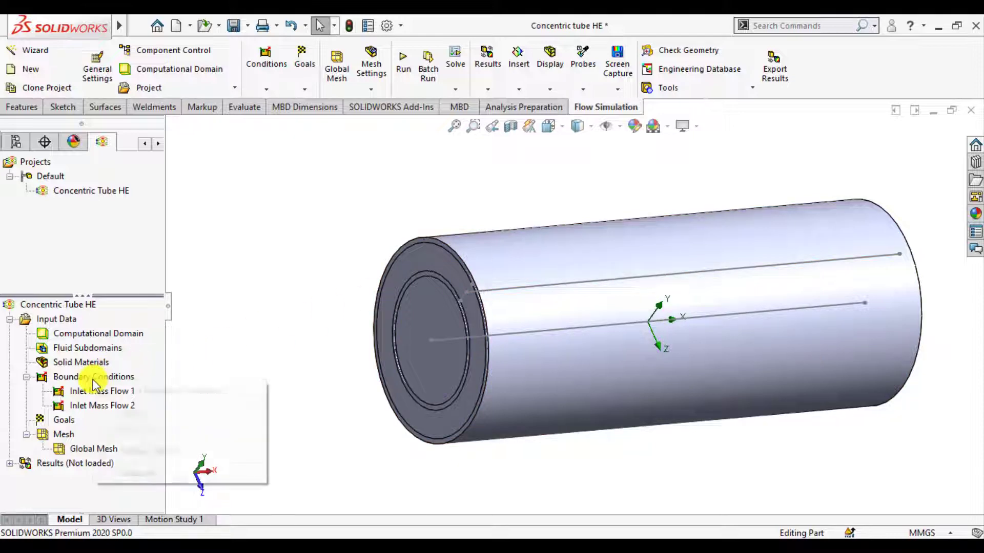
pyautogui.click(136, 391)
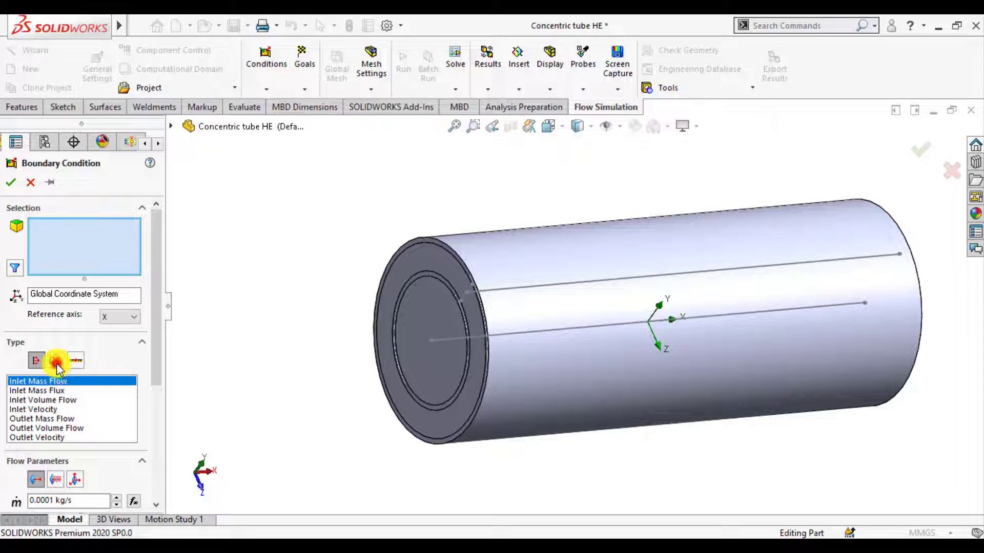
pyautogui.click(56, 361)
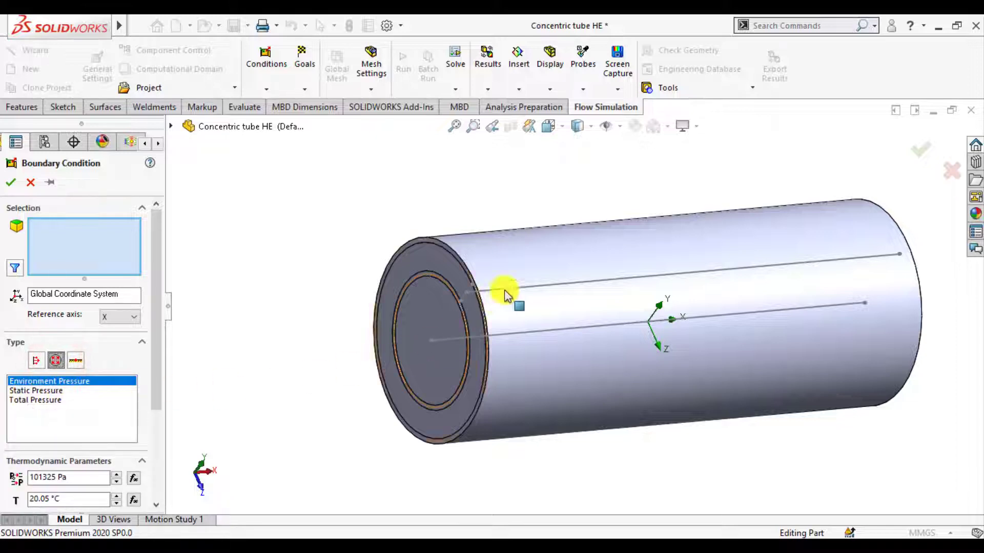
pyautogui.scroll(3, 582, 266)
pyautogui.moveTo(582, 266); pyautogui.dragTo(636, 328, button='middle')
pyautogui.scroll(-4, 695, 330)
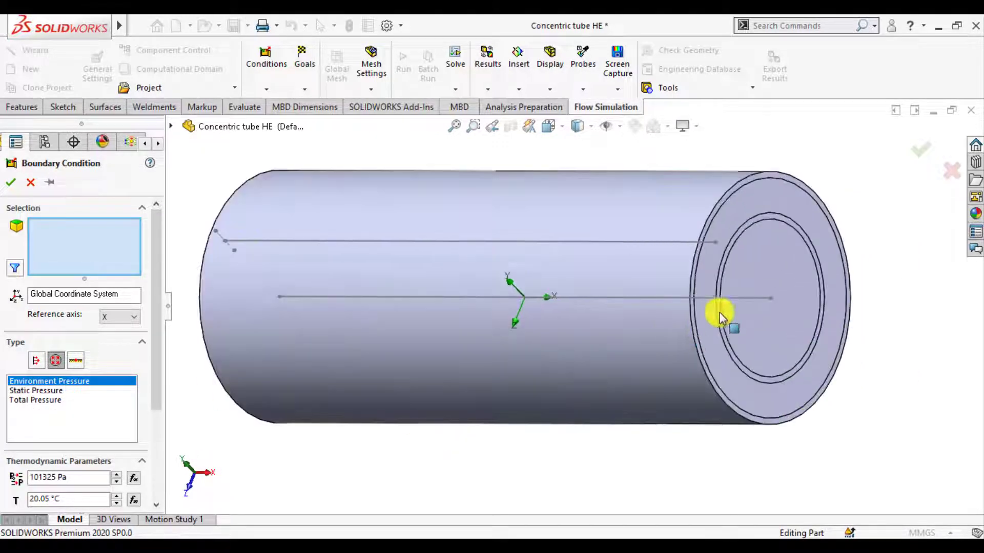
pyautogui.click(739, 216)
pyautogui.rightClick(739, 216)
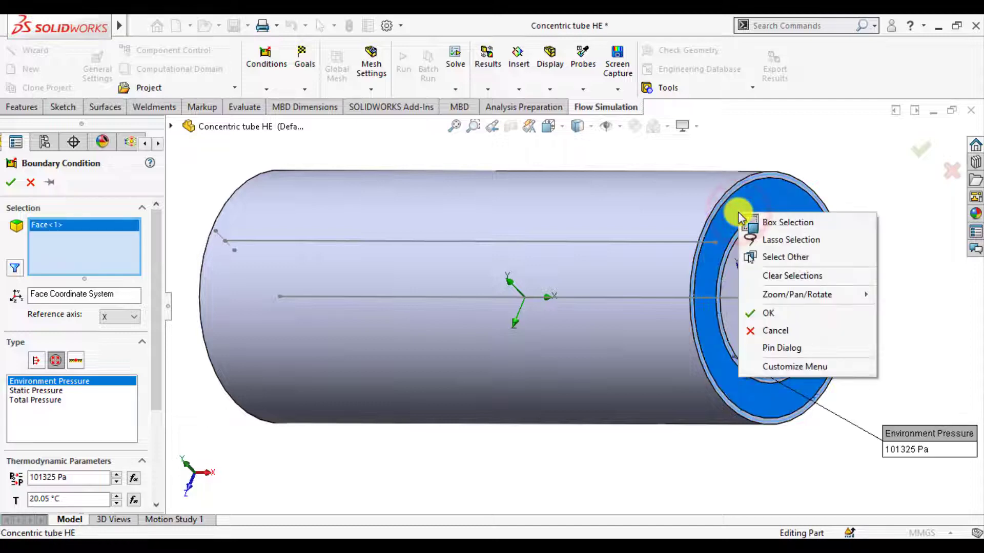
pyautogui.click(774, 258)
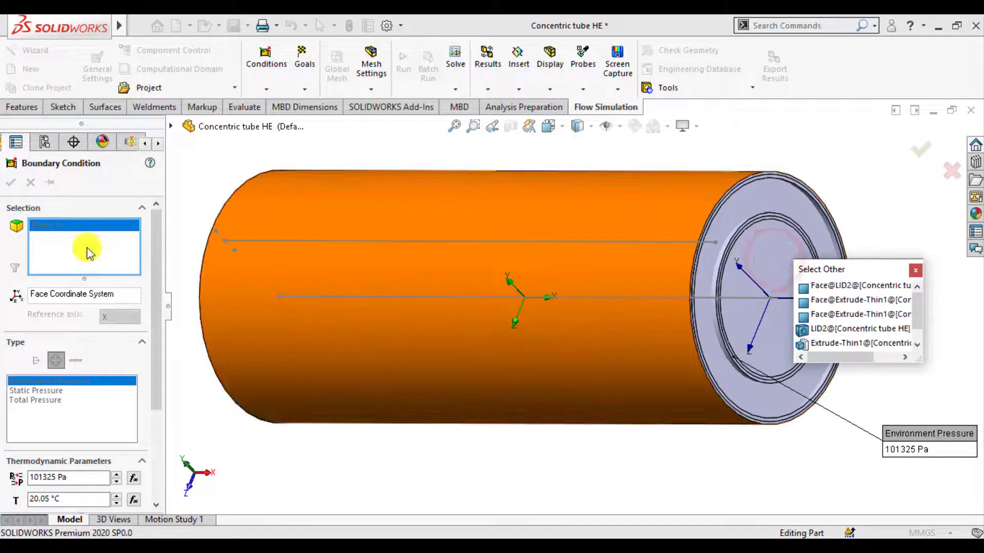
pyautogui.click(731, 223)
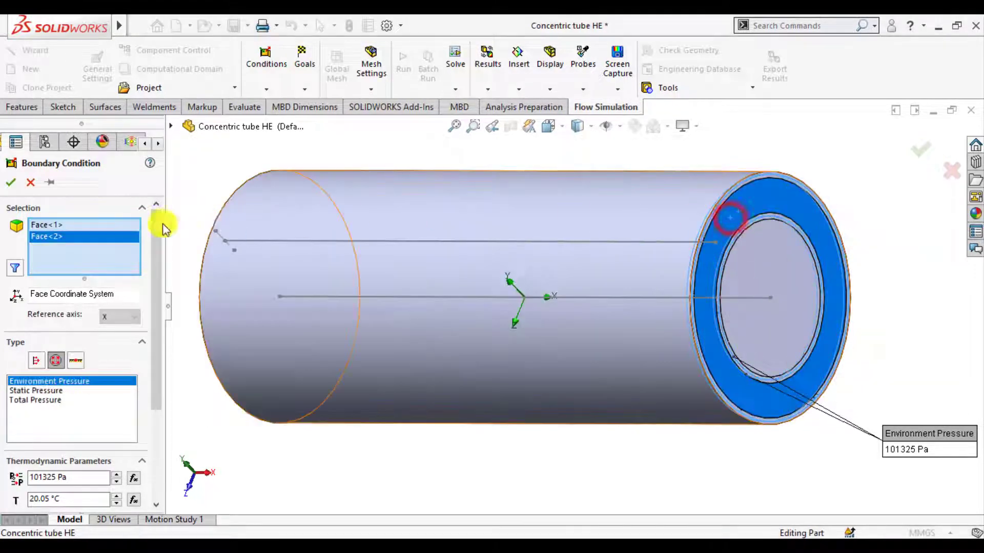
pyautogui.rightClick(41, 229)
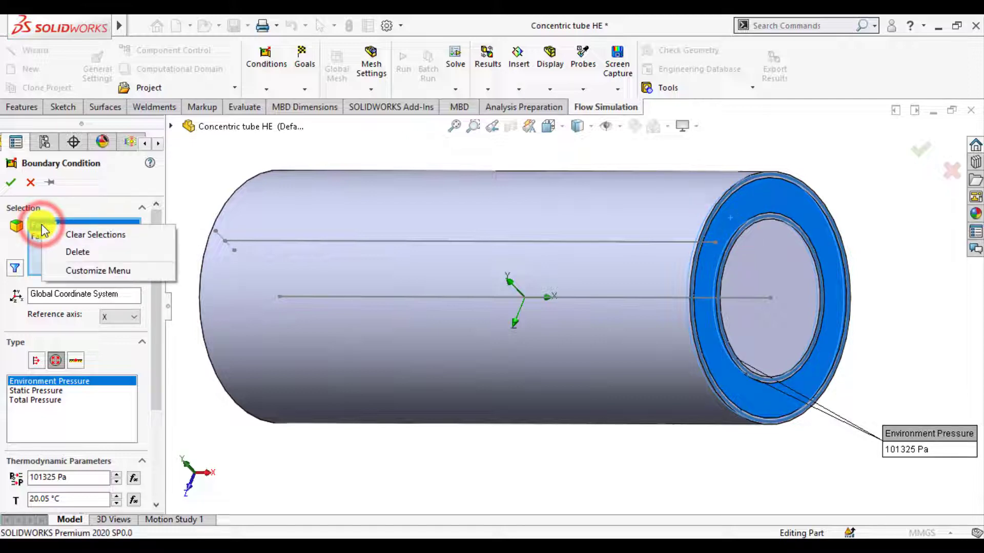
pyautogui.click(71, 252)
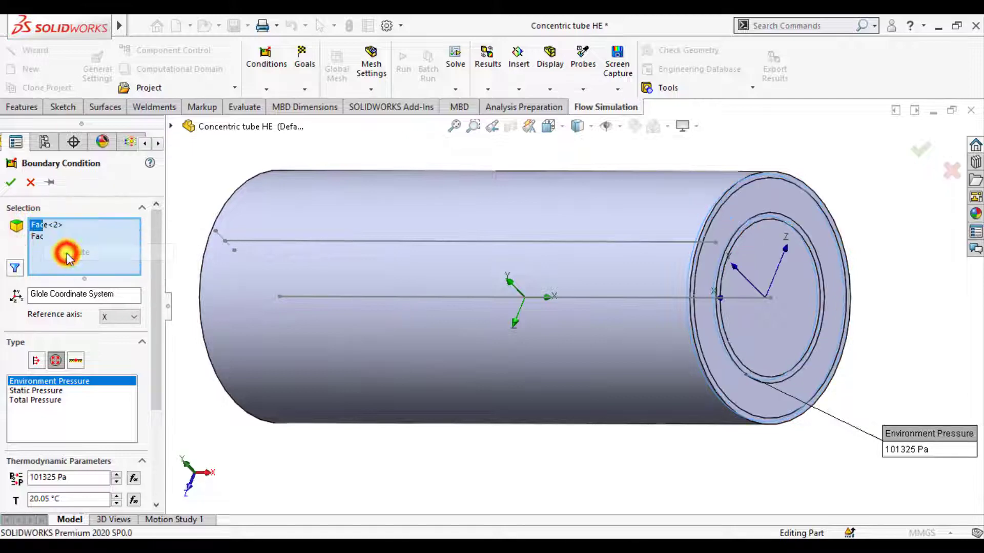
# Add the inner tube lid's inside face at the outlet end to the Environment Pressure selection, removing its outside face.
pyautogui.click(756, 333)
pyautogui.rightClick(756, 333)
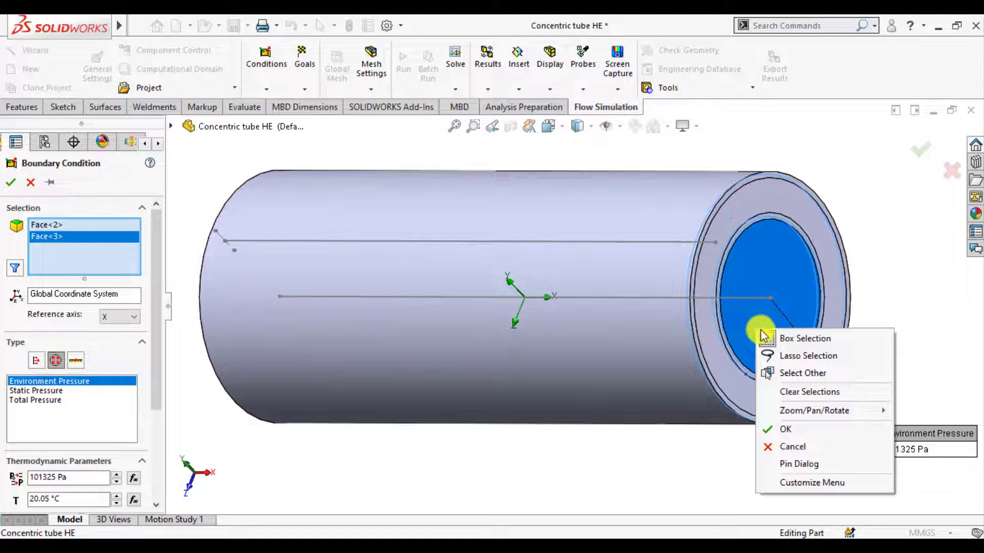
pyautogui.click(795, 374)
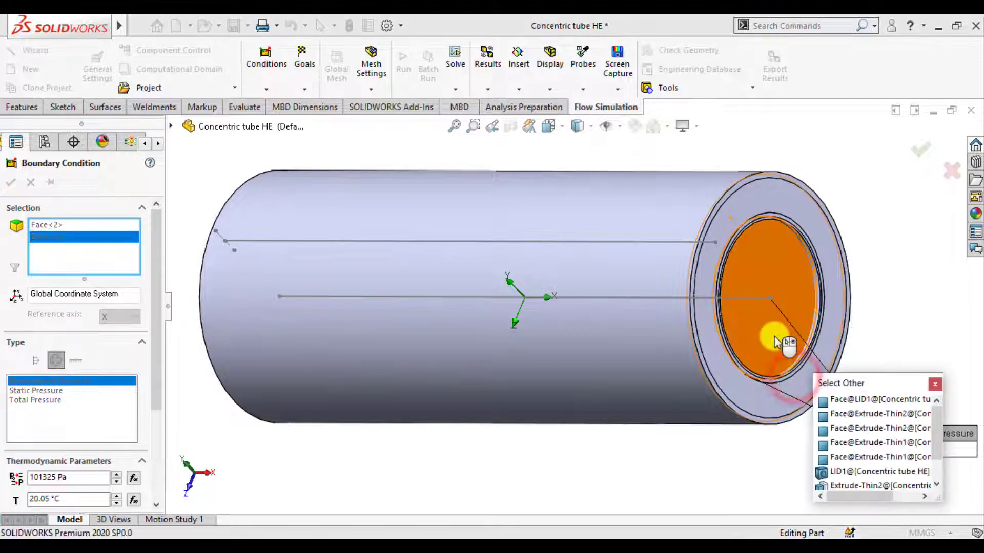
pyautogui.click(777, 338)
pyautogui.click(56, 236)
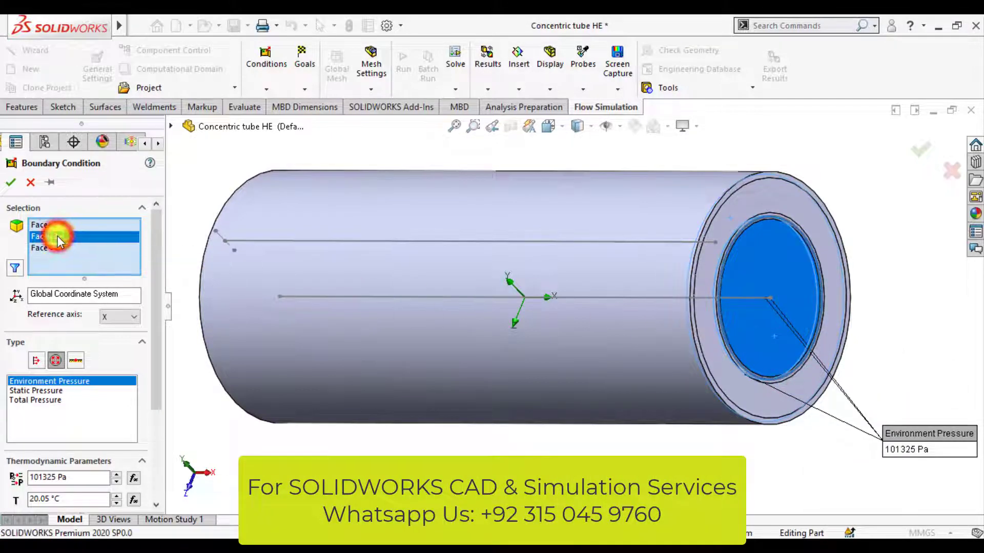
pyautogui.rightClick(57, 236)
pyautogui.click(90, 264)
pyautogui.click(42, 236)
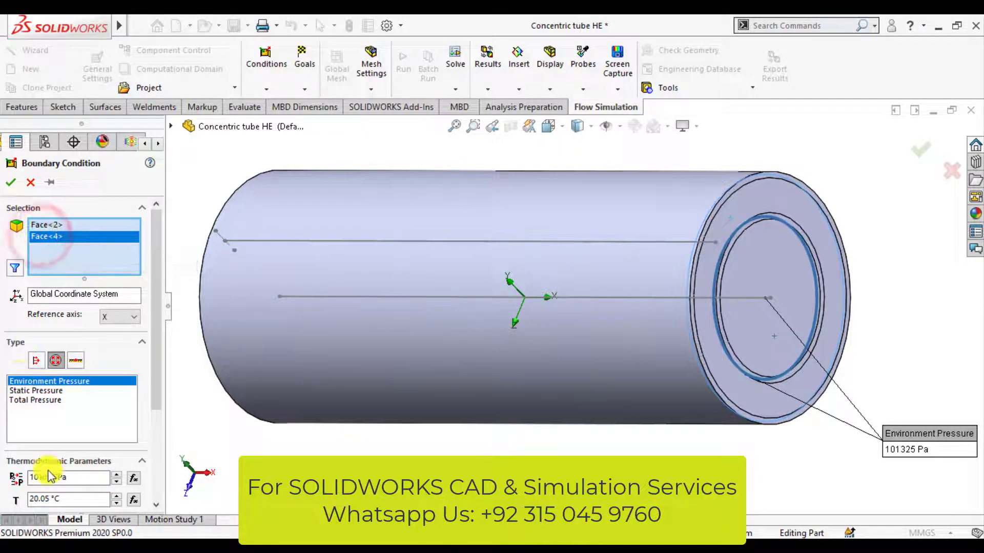
# Set the outlet Environment Pressure condition's temperature to 25 °C and confirm the boundary condition.
pyautogui.doubleClick(62, 500)
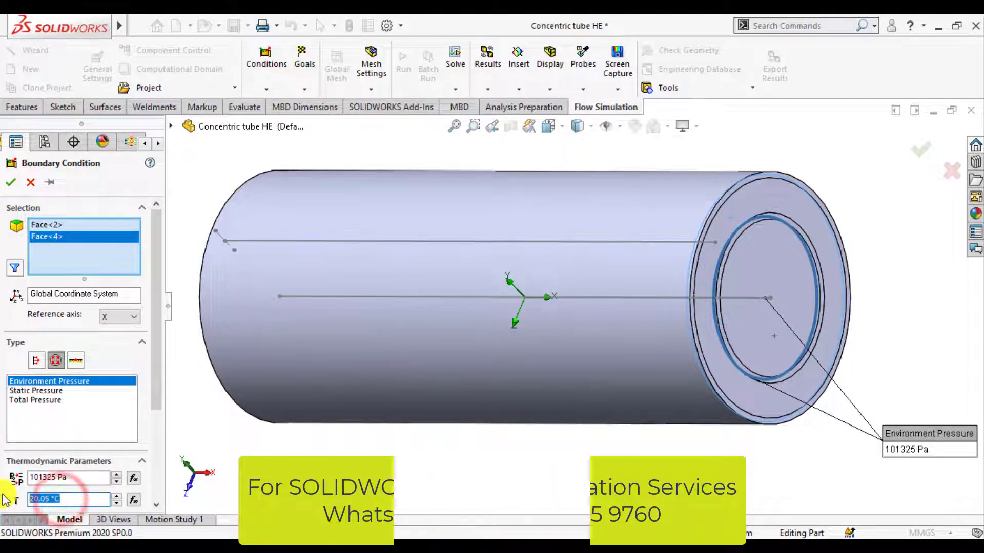
pyautogui.press('Return')
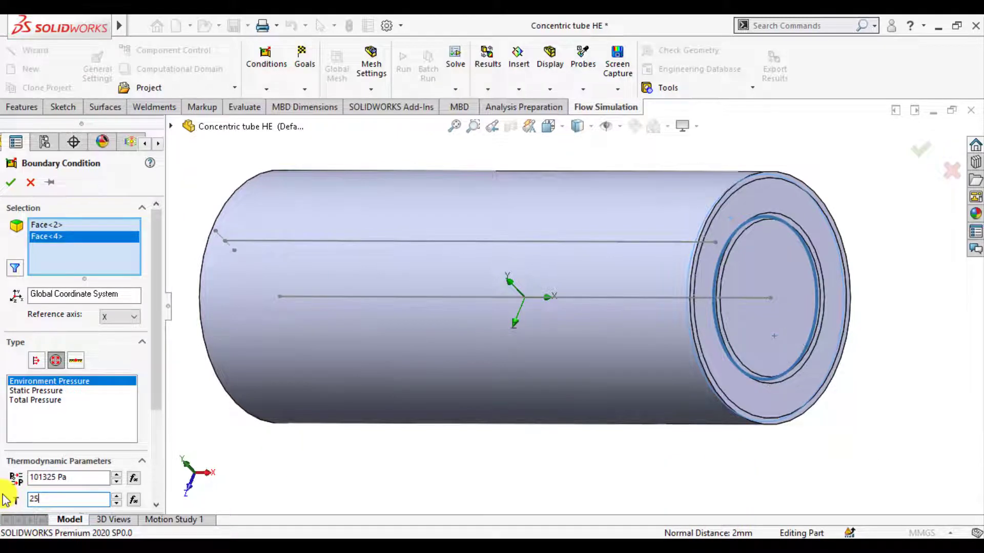
pyautogui.moveTo(353, 412); pyautogui.dragTo(465, 375, button='middle')
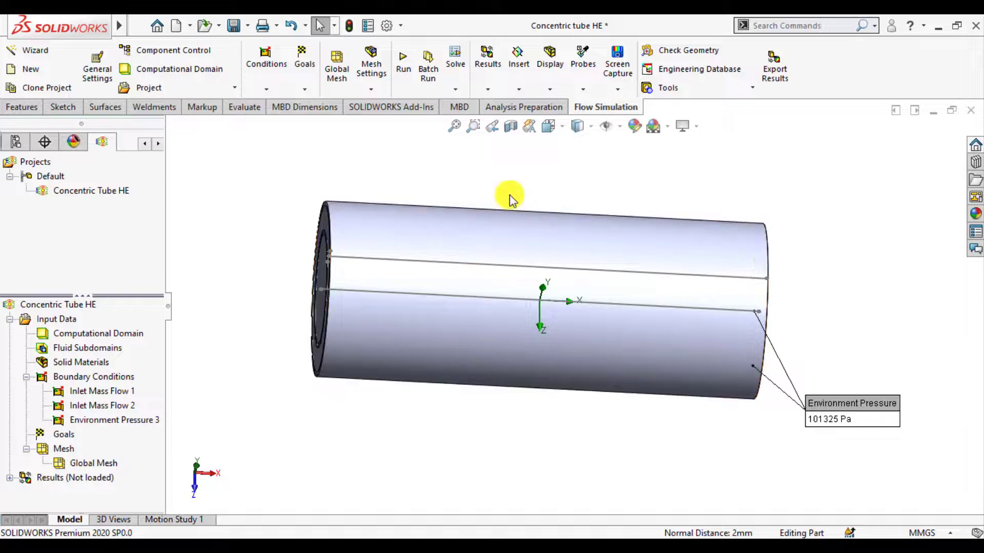
pyautogui.scroll(-2, 510, 196)
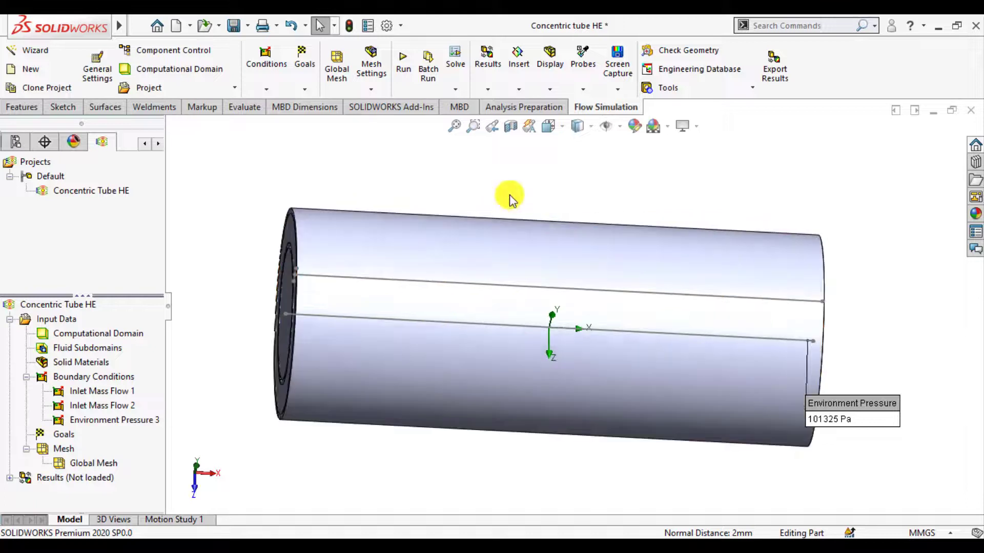
# Insert a global goal for the average Temperature (Fluid) and confirm it.
pyautogui.rightClick(63, 440)
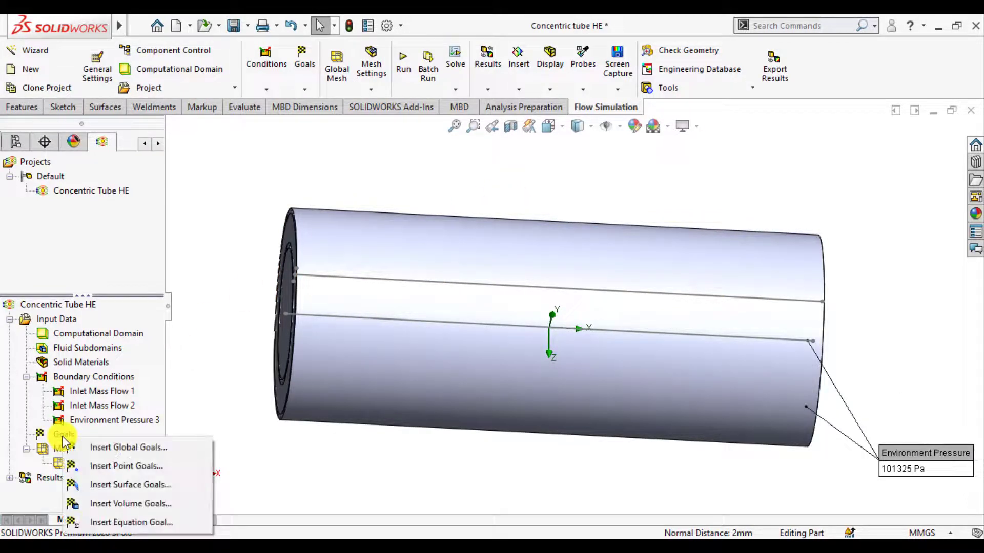
pyautogui.click(138, 450)
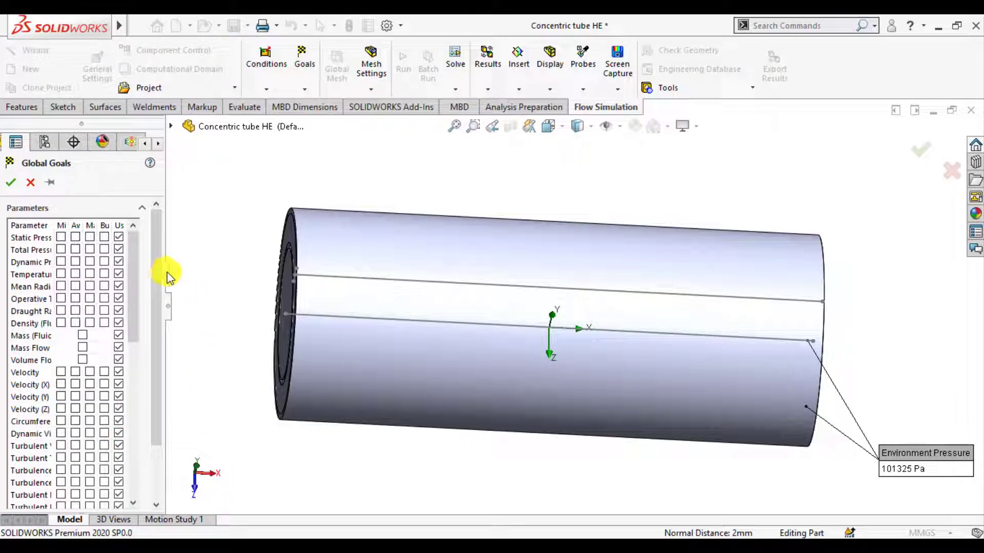
pyautogui.moveTo(168, 271); pyautogui.dragTo(286, 264)
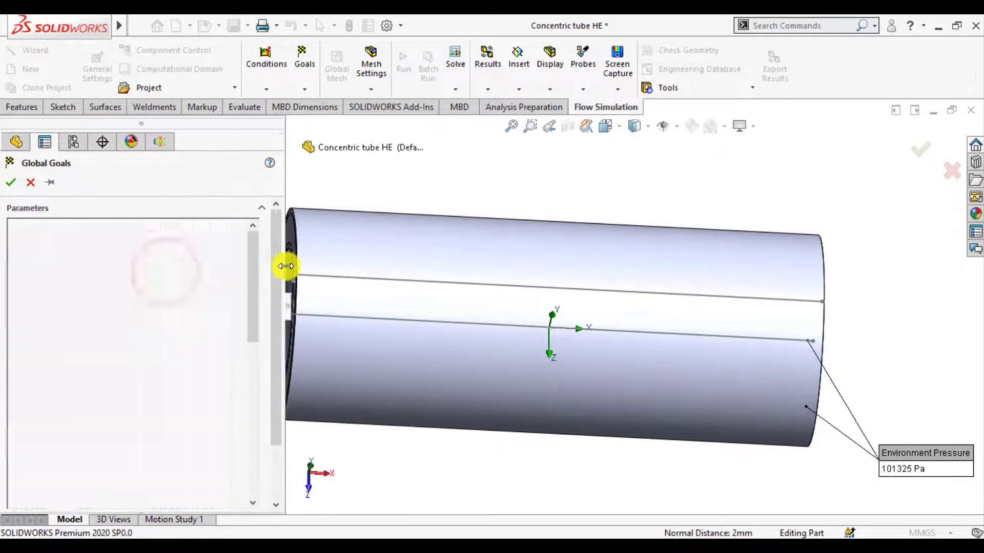
pyautogui.click(176, 274)
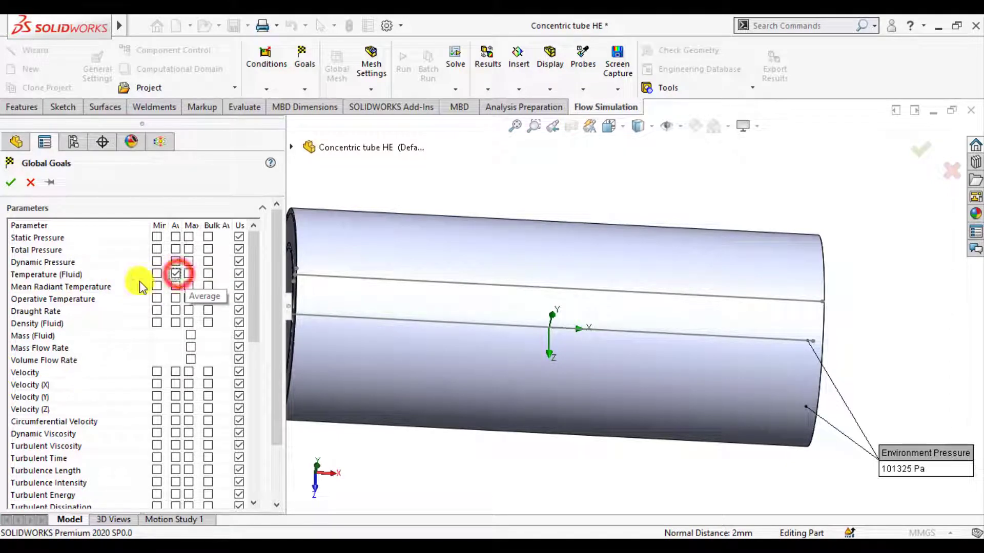
pyautogui.click(10, 183)
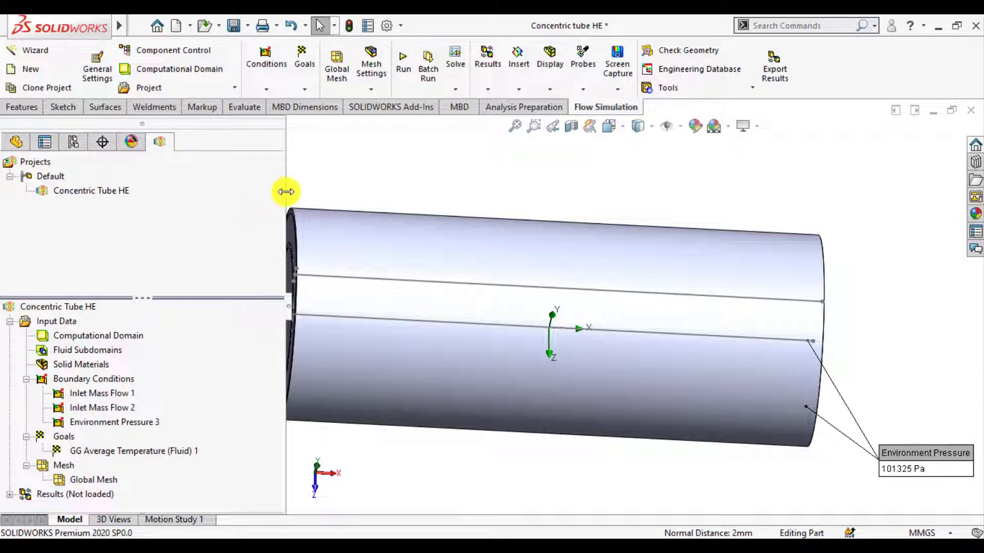
pyautogui.moveTo(266, 193); pyautogui.dragTo(177, 204)
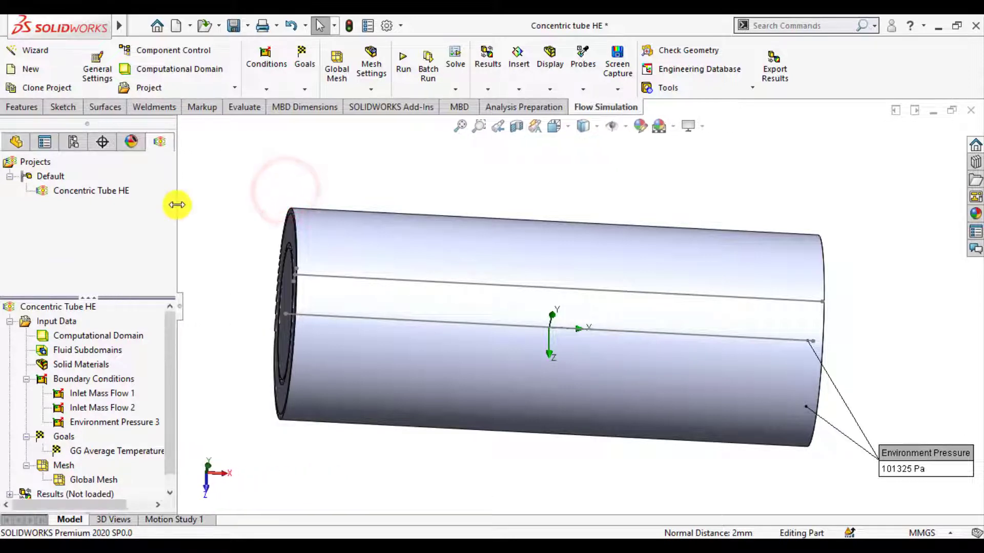
# Run the flow simulation as a new calculation on this computer, using all cores and loading the results.
pyautogui.click(226, 275)
pyautogui.scroll(2, 307, 323)
pyautogui.scroll(-1, 511, 326)
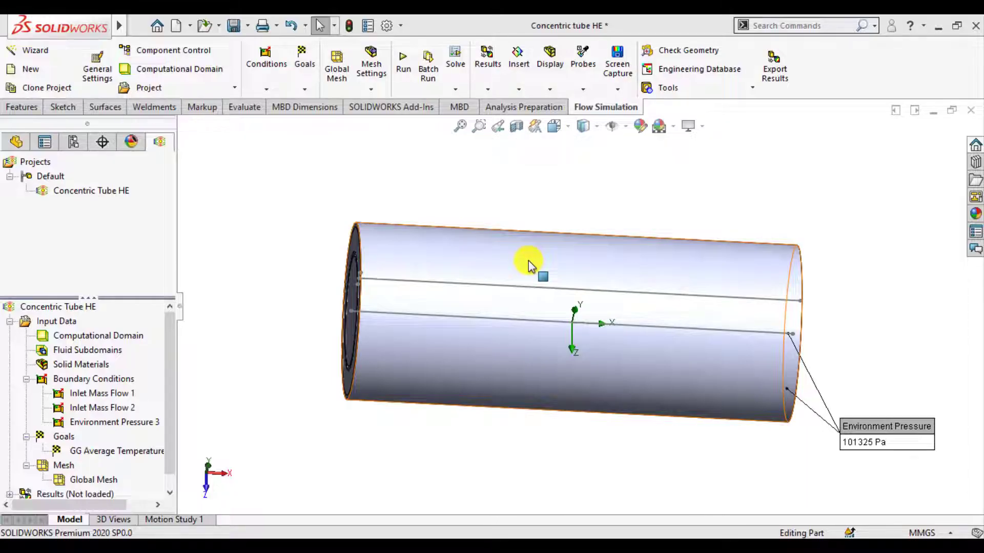
pyautogui.click(397, 64)
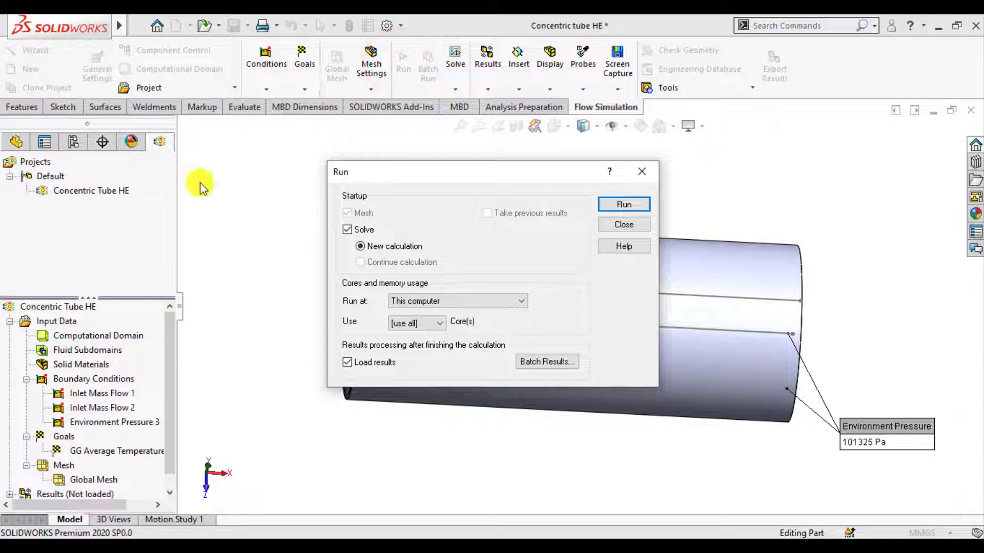
pyautogui.click(618, 205)
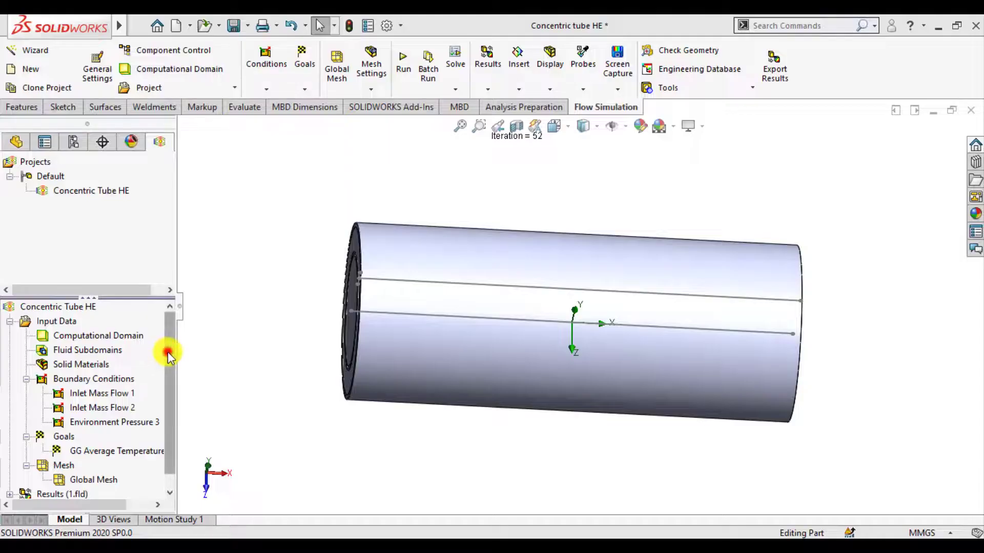
# Insert a cut plot on the Front Plane showing Temperature contours and confirm it.
pyautogui.click(10, 493)
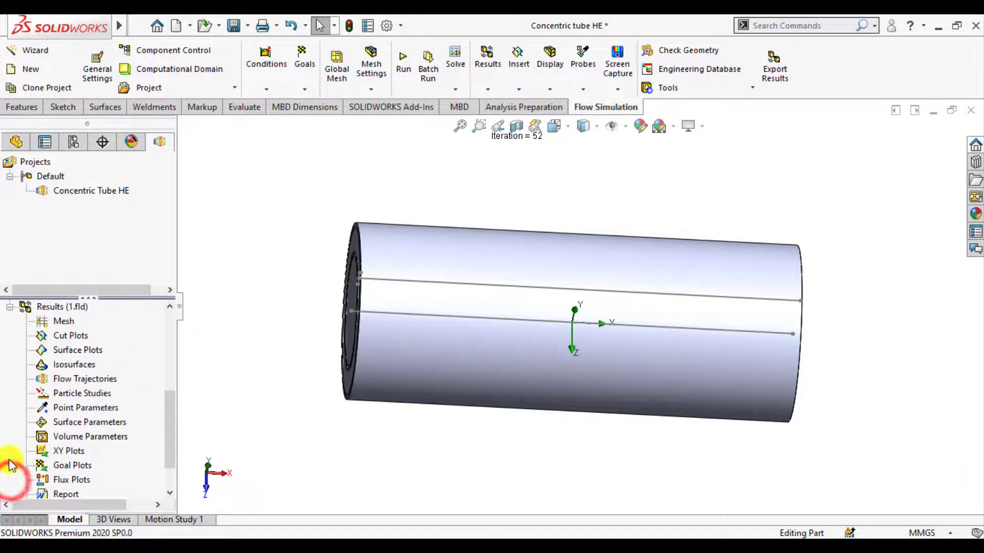
pyautogui.rightClick(62, 339)
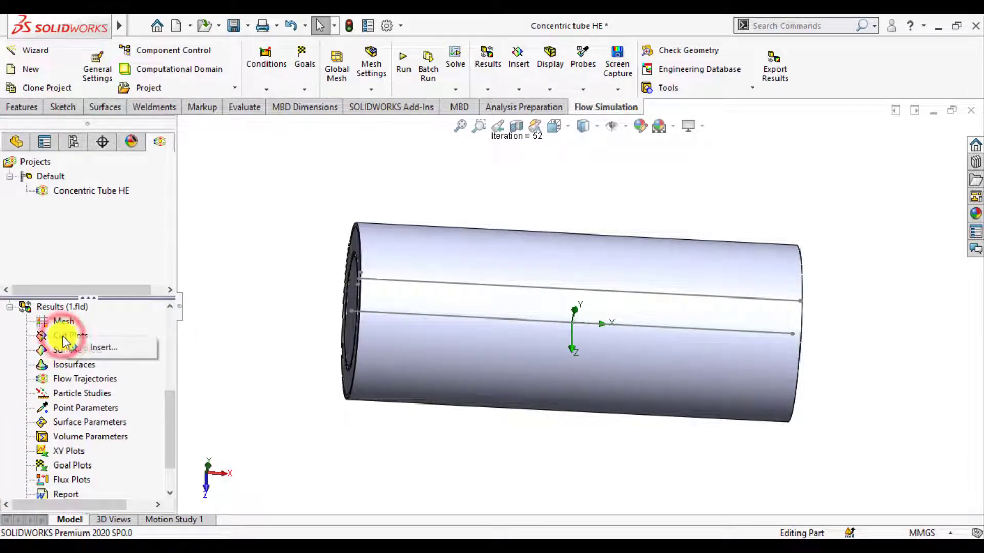
pyautogui.click(87, 343)
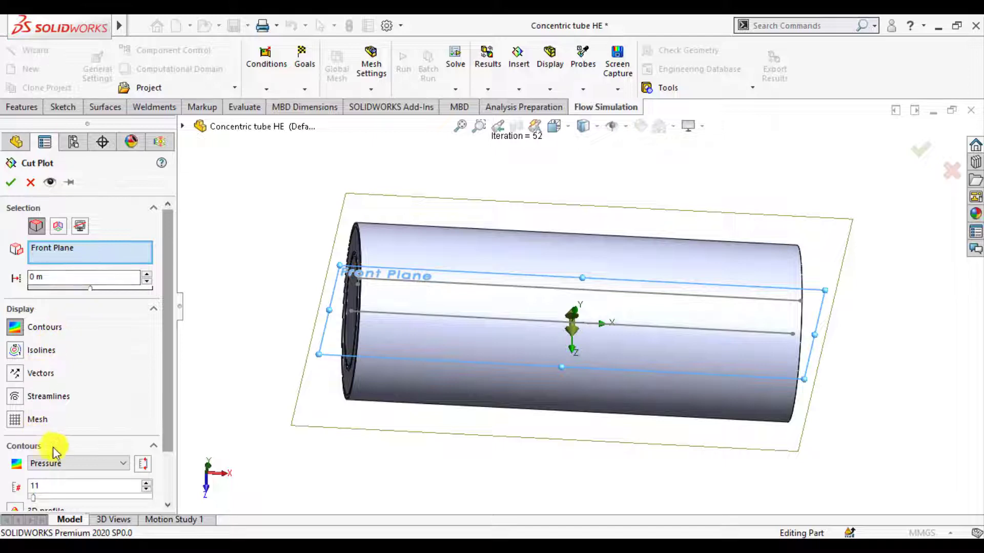
pyautogui.click(67, 465)
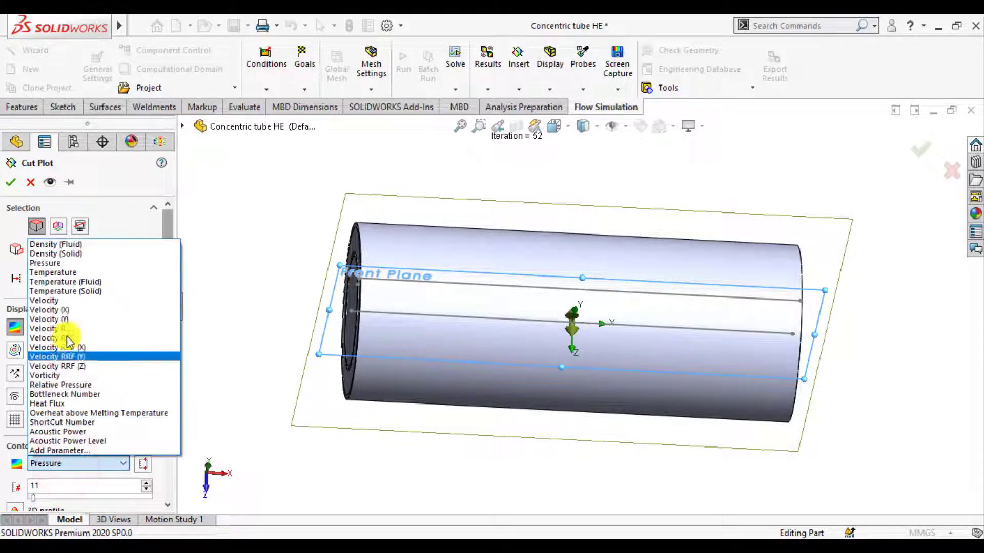
pyautogui.click(88, 283)
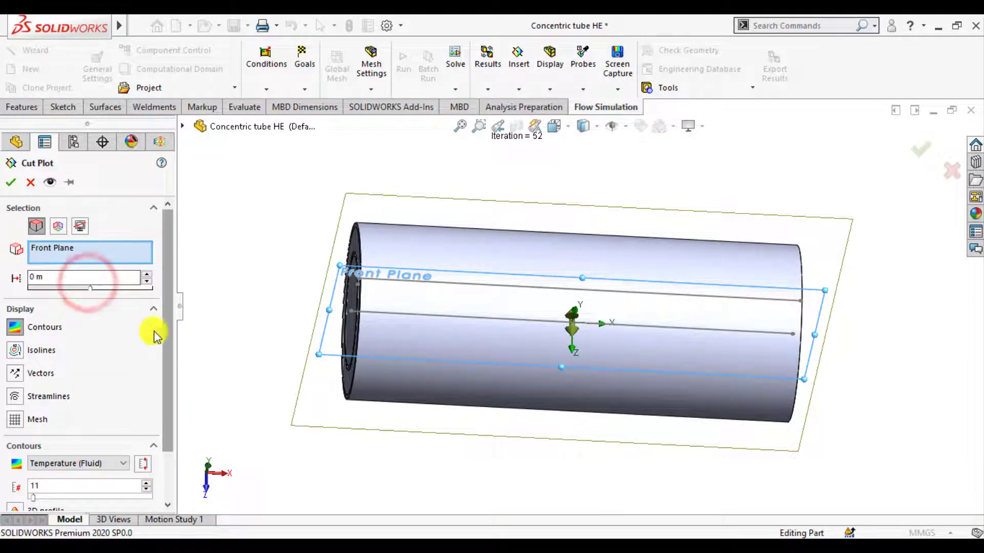
pyautogui.moveTo(165, 333); pyautogui.dragTo(166, 405)
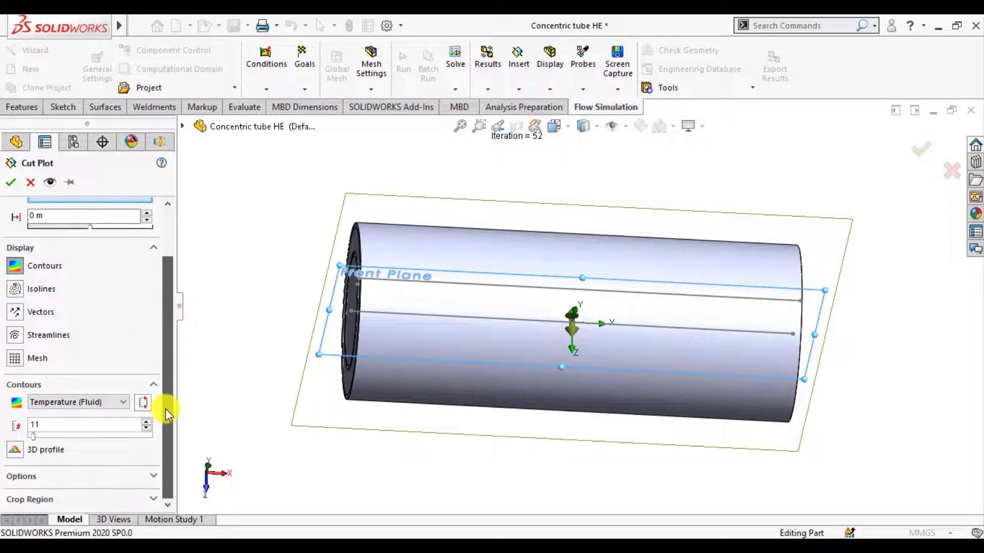
pyautogui.click(98, 406)
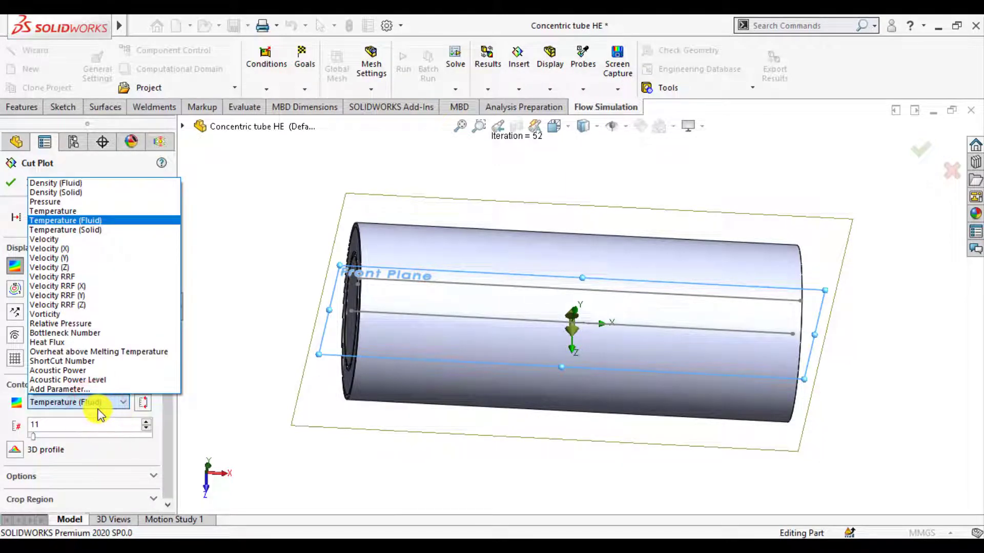
pyautogui.click(64, 211)
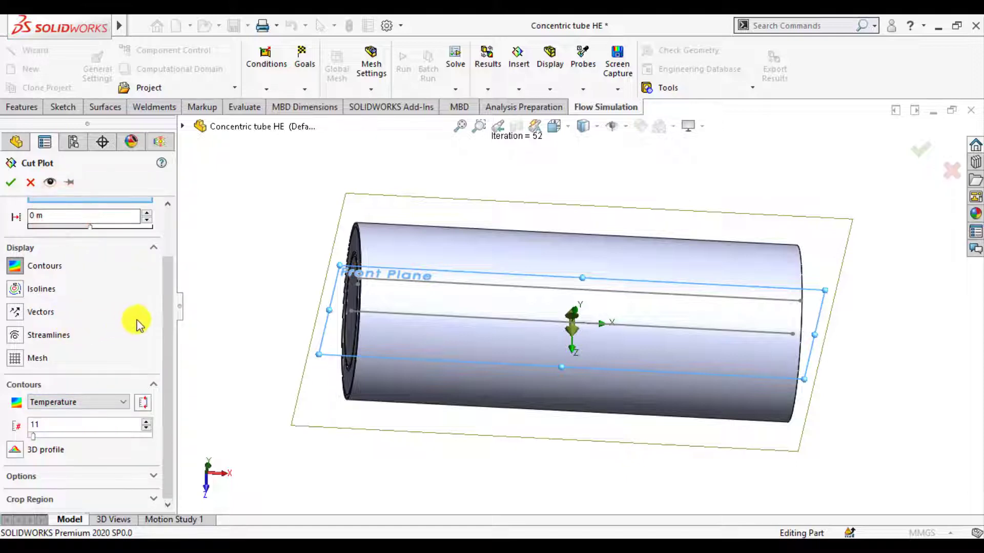
pyautogui.moveTo(164, 318); pyautogui.dragTo(174, 262)
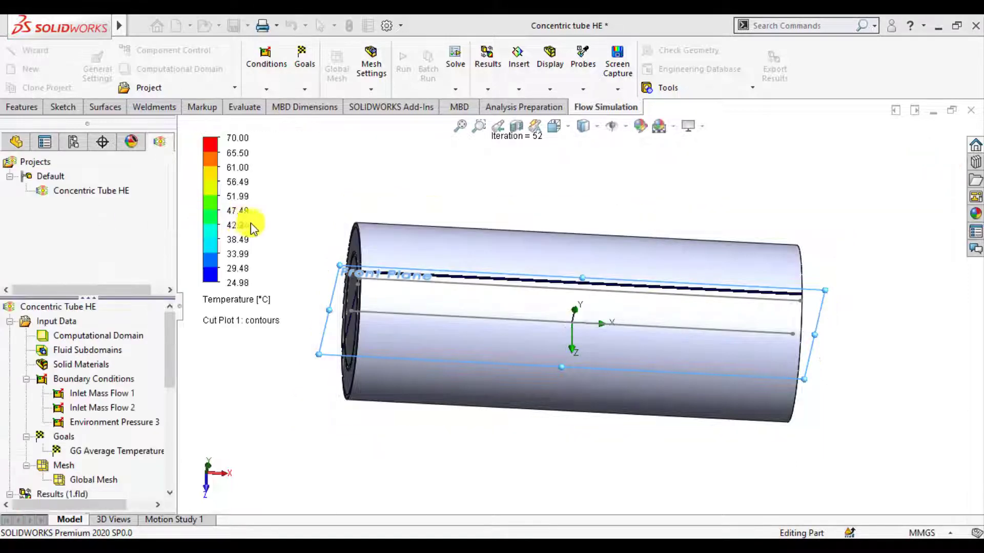
# Hide the outer and inner tube bodies to expose the temperature cut plot, and set the Front view.
pyautogui.click(441, 251)
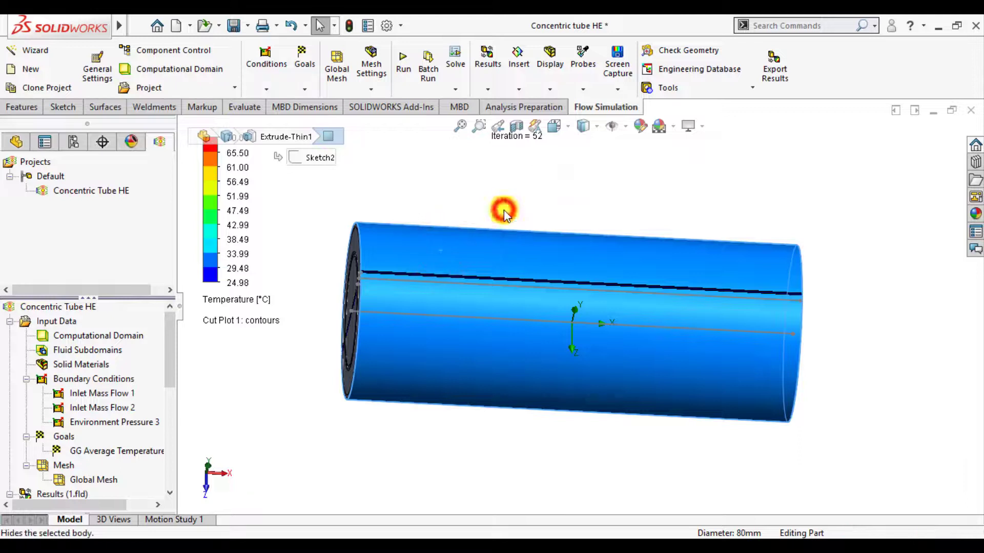
pyautogui.click(504, 210)
pyautogui.click(438, 354)
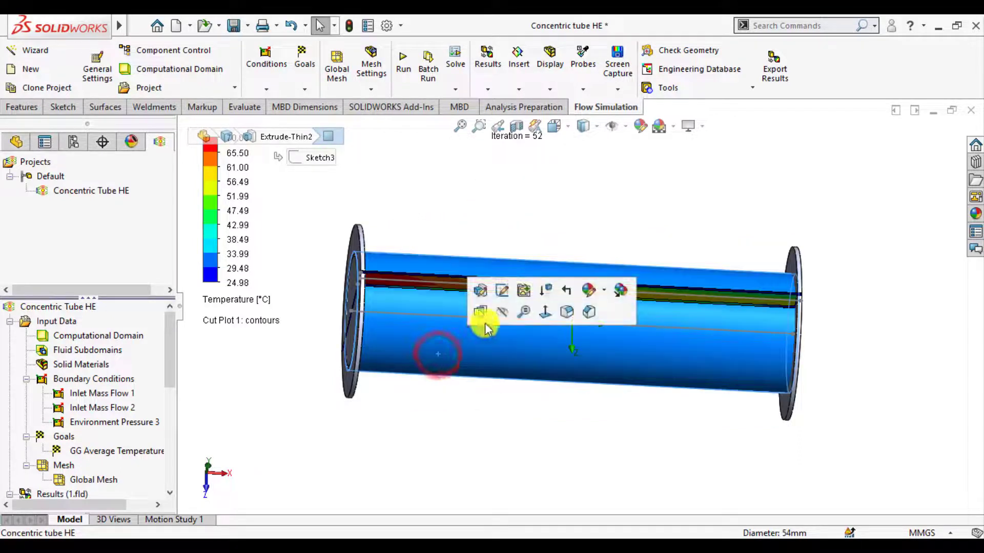
pyautogui.click(500, 313)
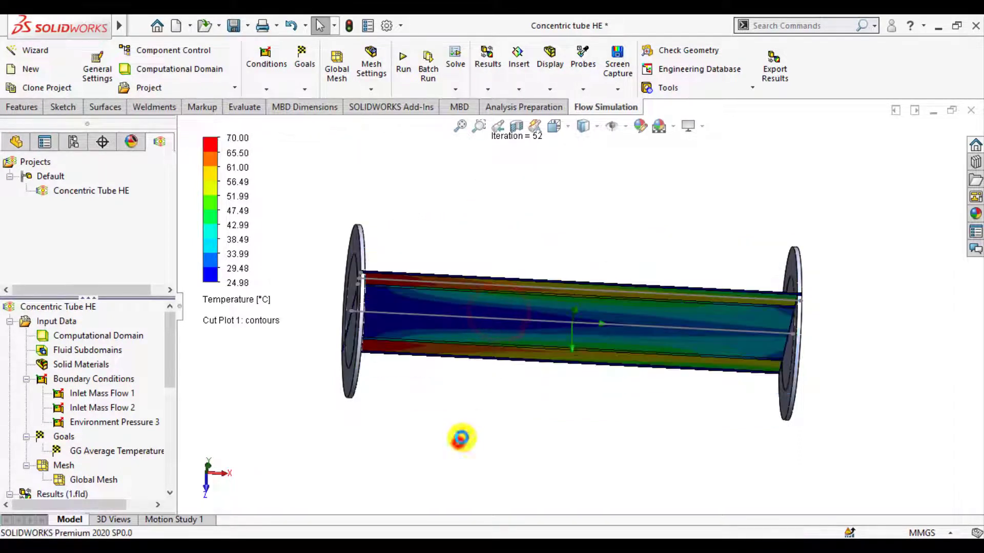
pyautogui.moveTo(457, 439); pyautogui.dragTo(490, 269, button='middle')
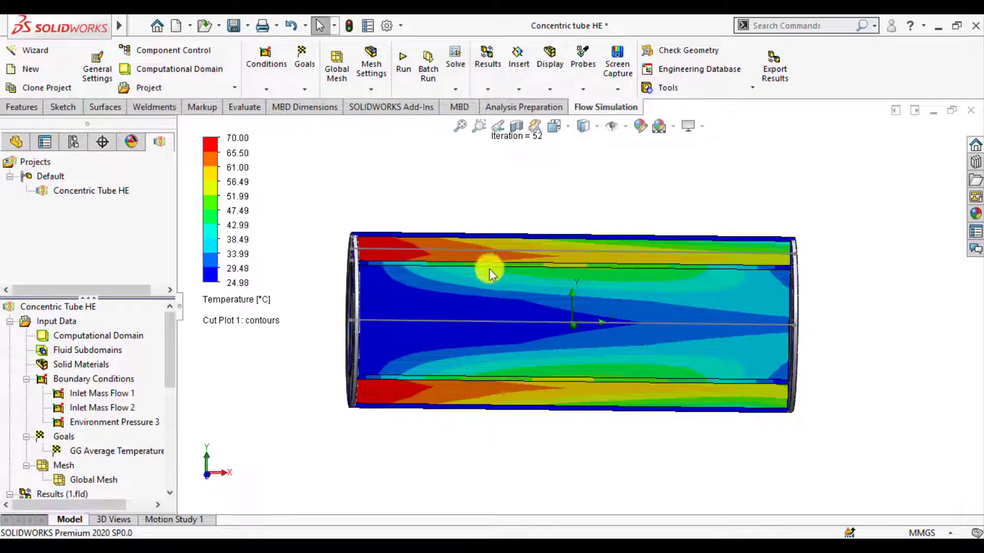
pyautogui.scroll(-1, 489, 269)
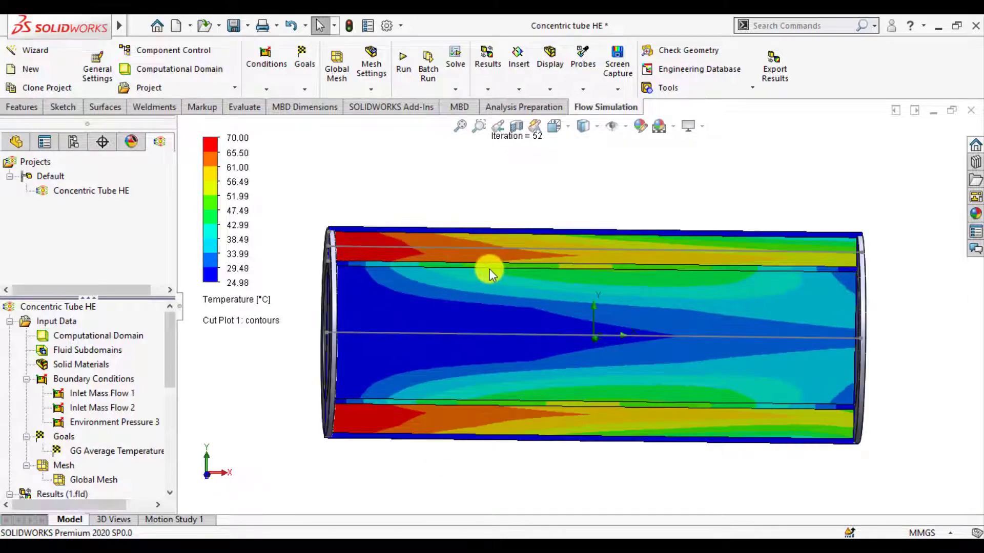
pyautogui.click(568, 131)
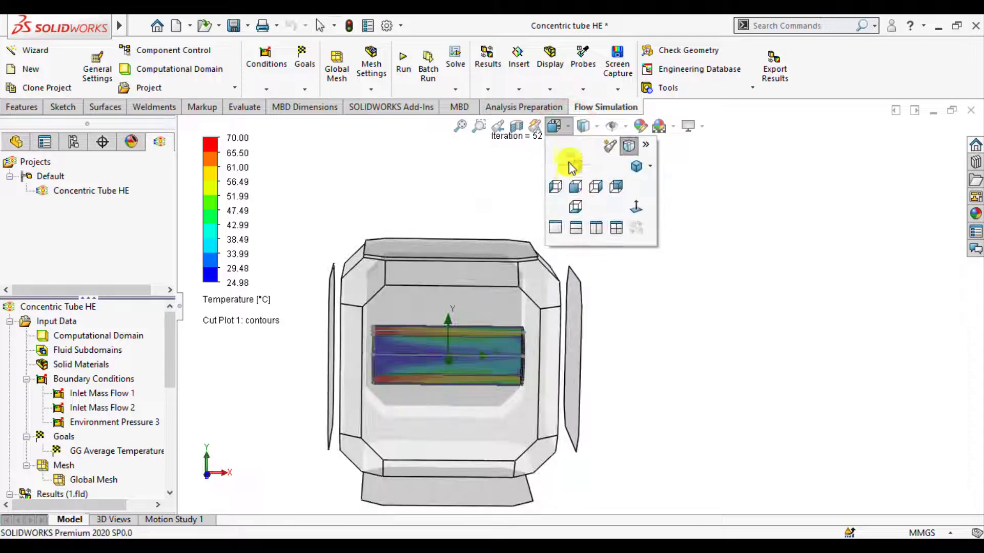
pyautogui.click(576, 187)
pyautogui.scroll(-2, 528, 231)
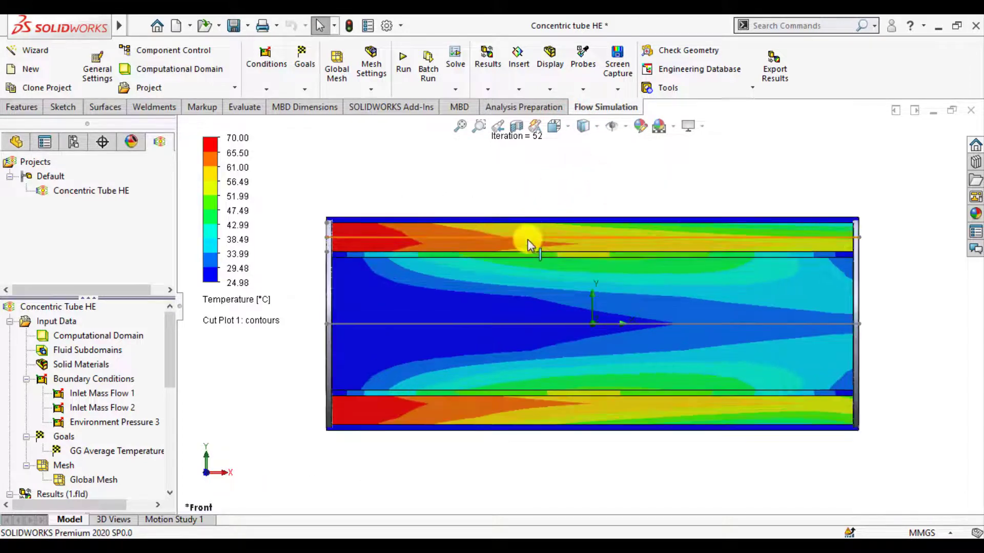
pyautogui.scroll(-1, 526, 290)
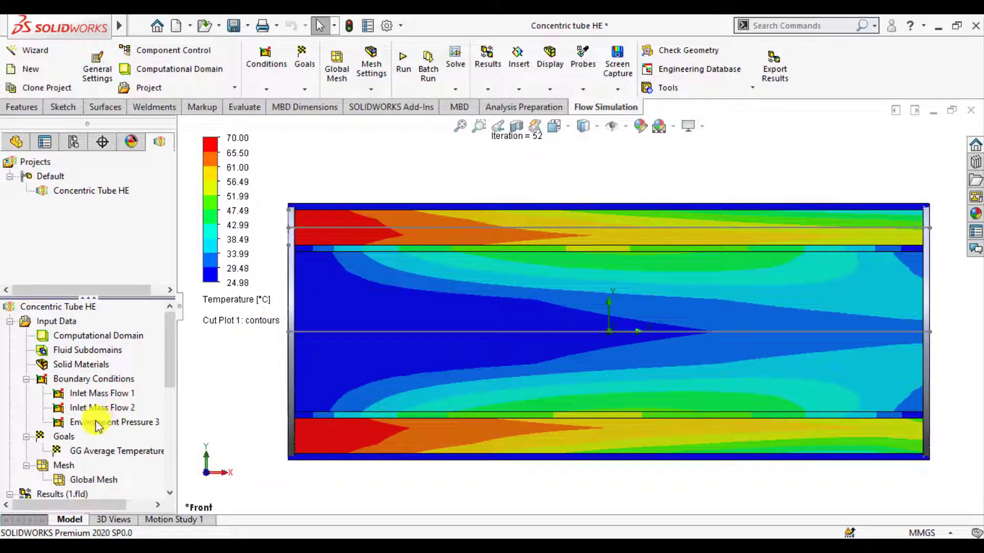
# Insert a second Temperature contour cut plot on the Right Plane and confirm it.
pyautogui.scroll(-1, 93, 427)
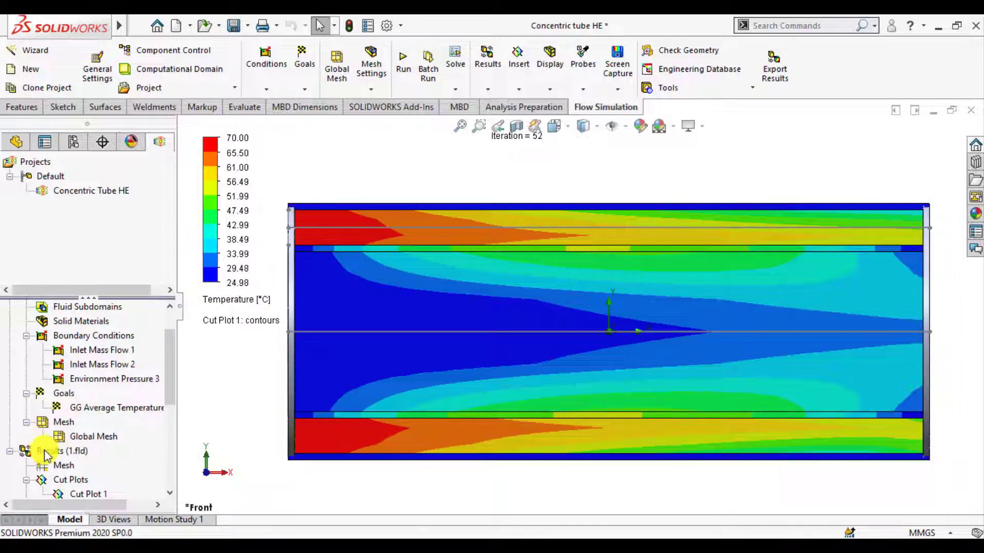
pyautogui.scroll(-1, 46, 456)
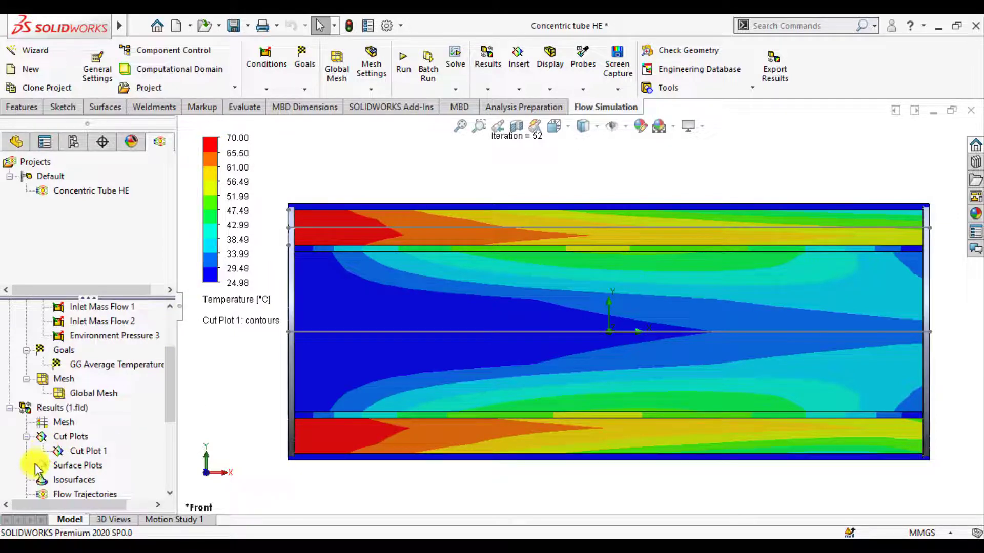
pyautogui.rightClick(69, 438)
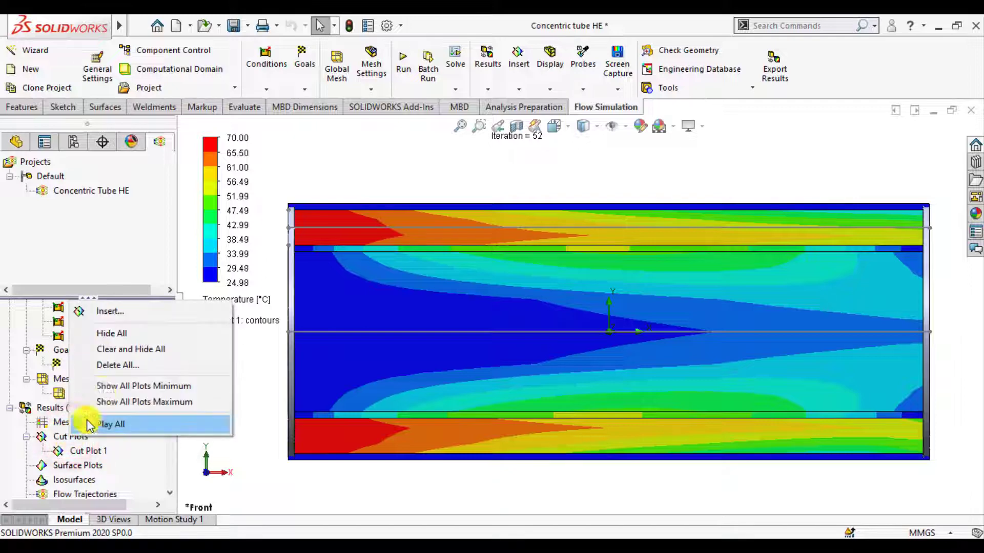
pyautogui.click(106, 310)
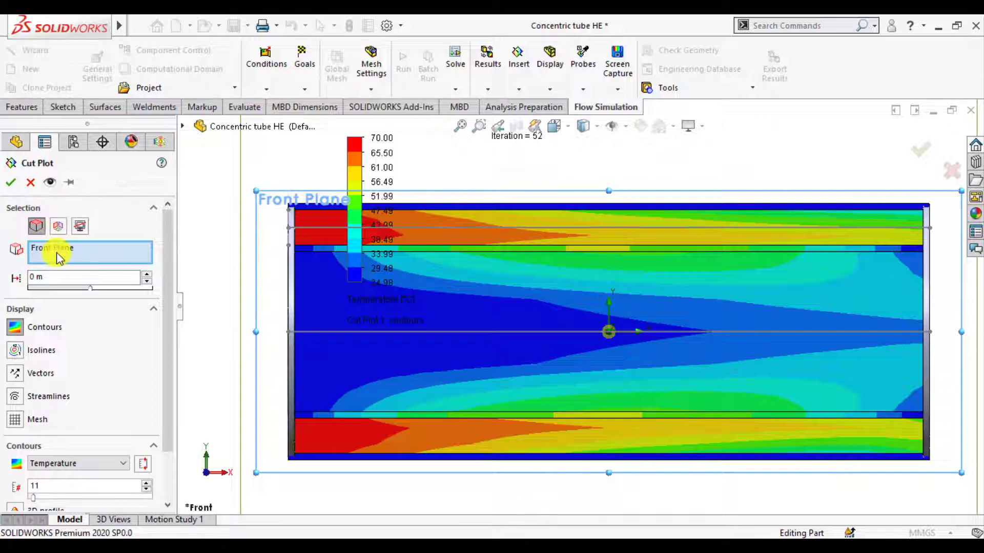
pyautogui.click(57, 250)
pyautogui.click(183, 126)
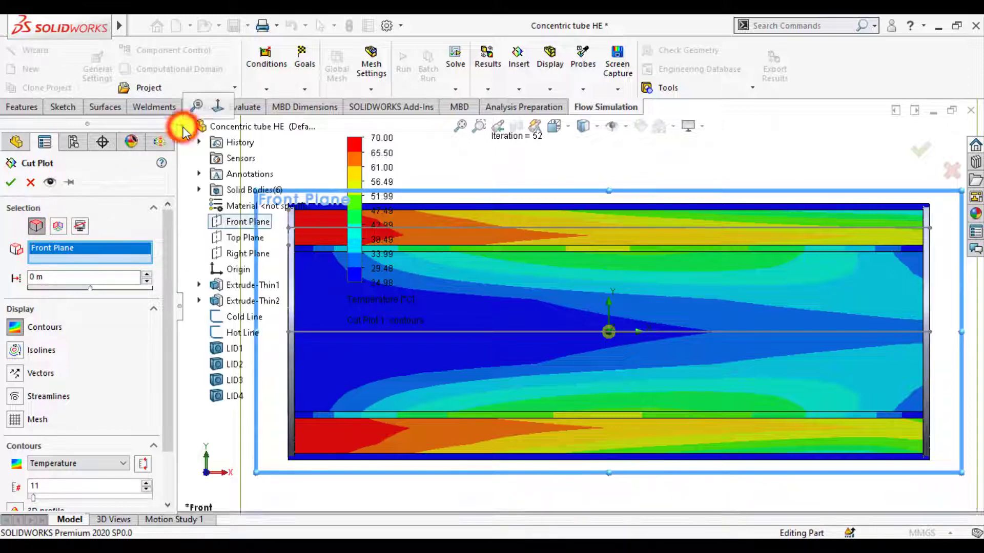
pyautogui.click(229, 254)
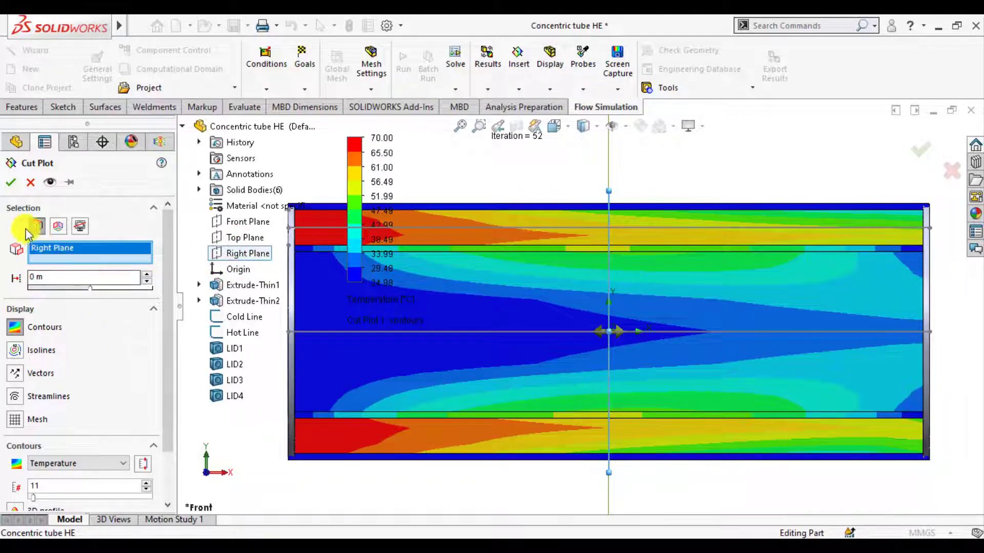
pyautogui.click(11, 183)
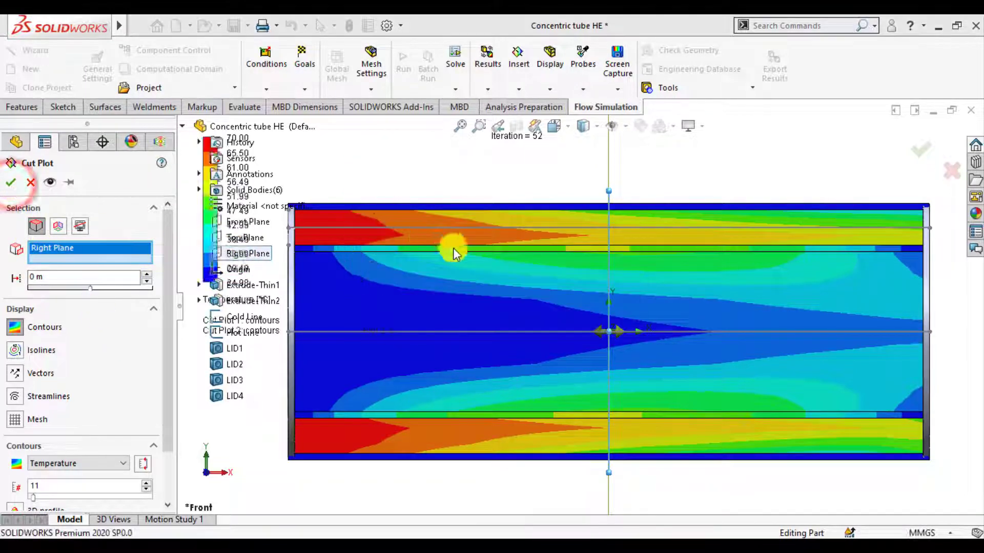
# Play the animation of both temperature cut plots together.
pyautogui.moveTo(495, 263); pyautogui.dragTo(523, 314, button='middle')
pyautogui.scroll(-2, 580, 320)
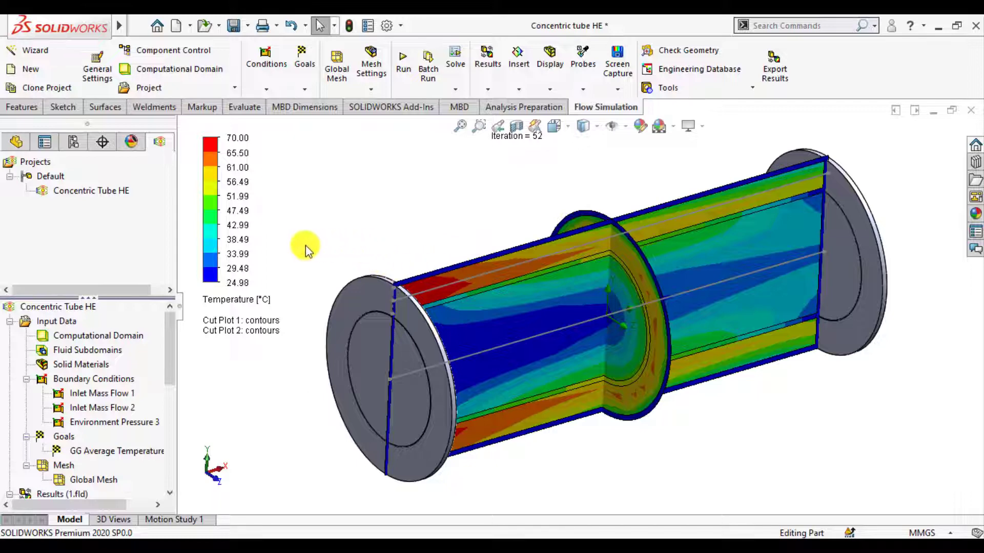
pyautogui.scroll(-3, 66, 420)
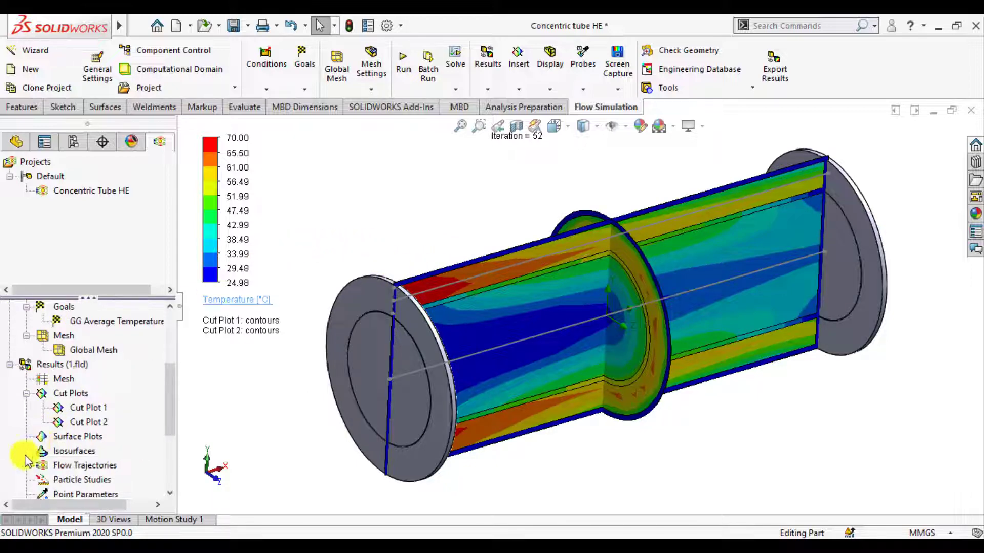
pyautogui.rightClick(61, 398)
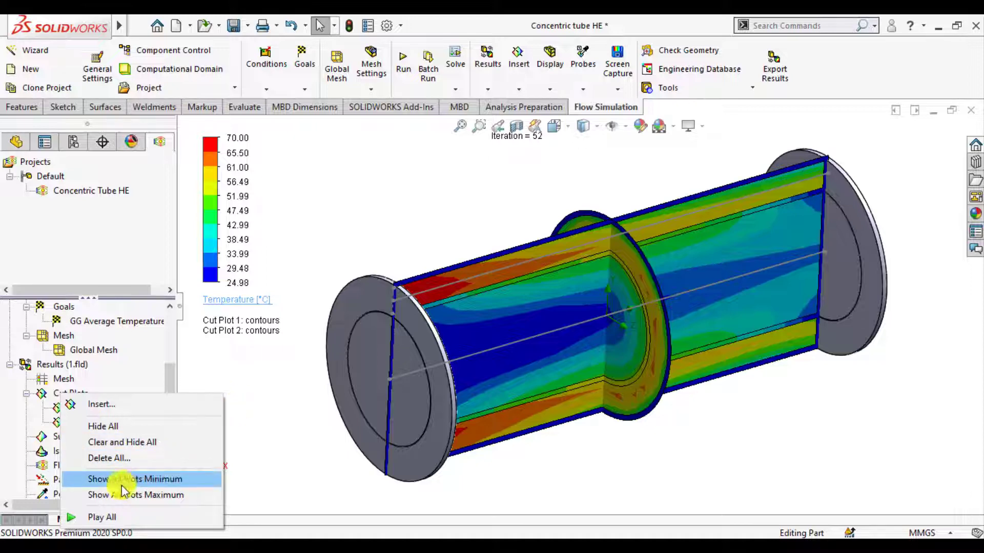
pyautogui.click(106, 519)
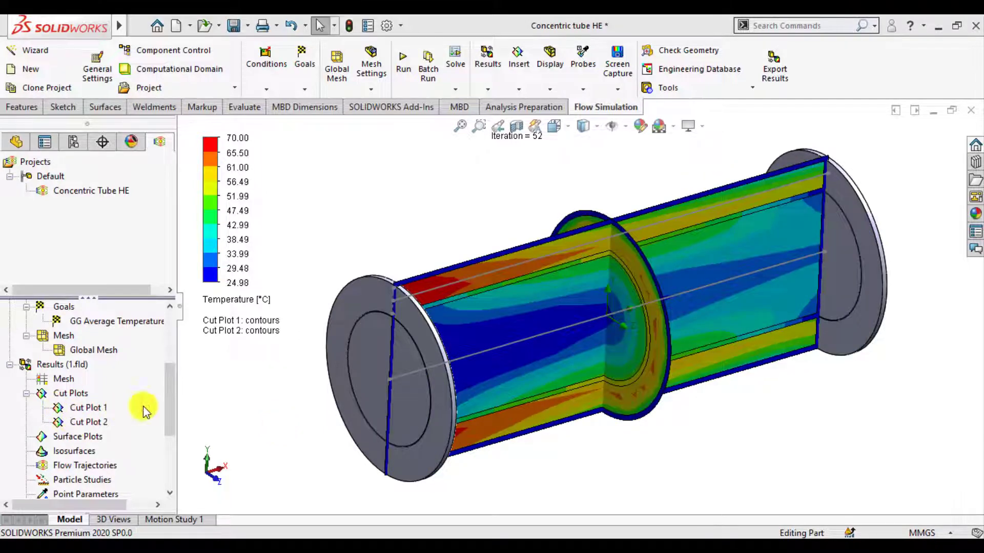
# Set up a new XY plot of Temperature (Fluid) along the Cold Line sketch, with Length as the abscissa.
pyautogui.moveTo(170, 403); pyautogui.dragTo(168, 445)
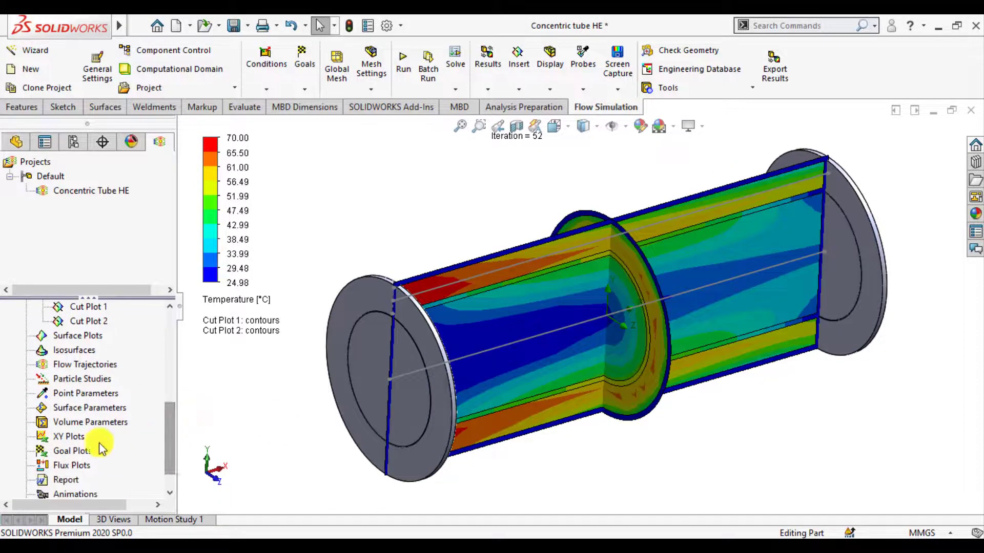
pyautogui.rightClick(82, 444)
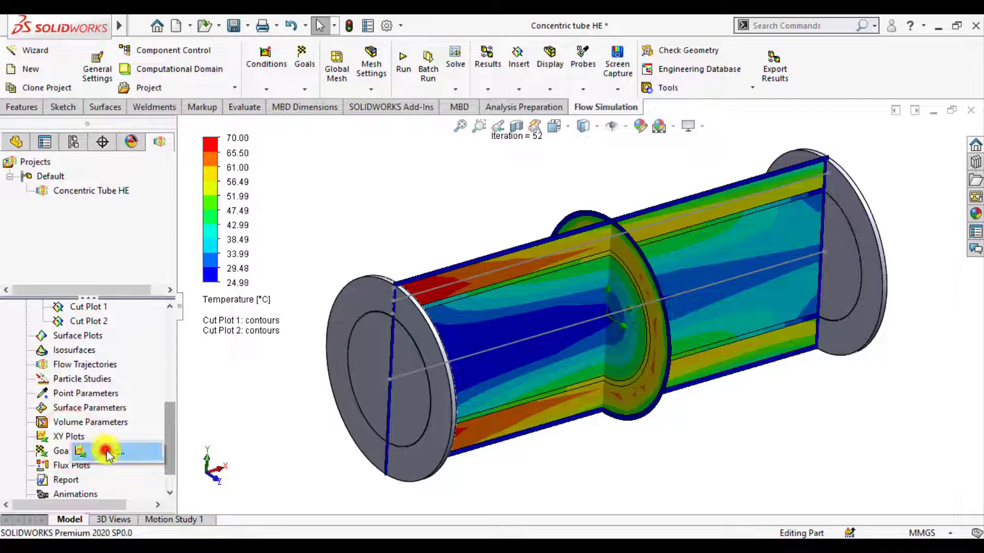
pyautogui.click(105, 451)
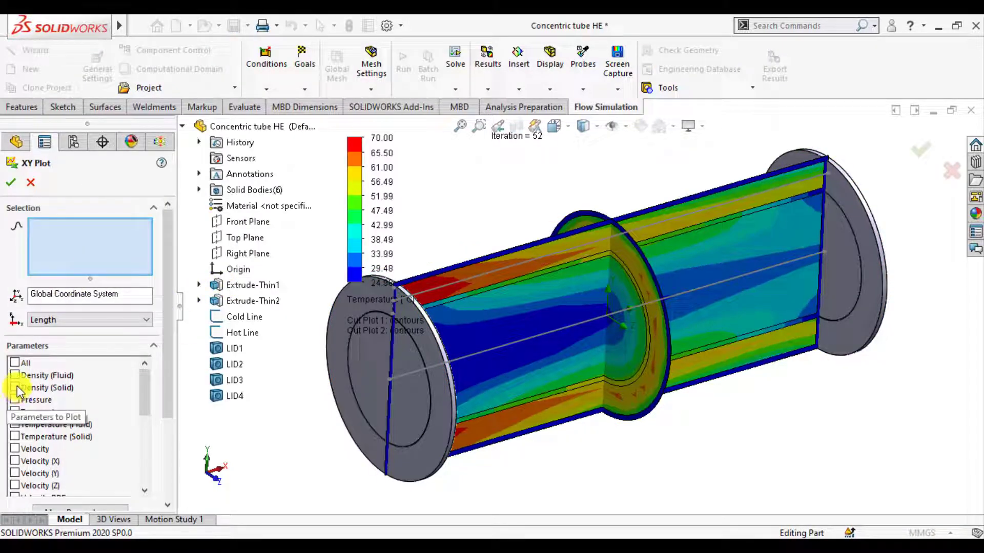
pyautogui.click(15, 425)
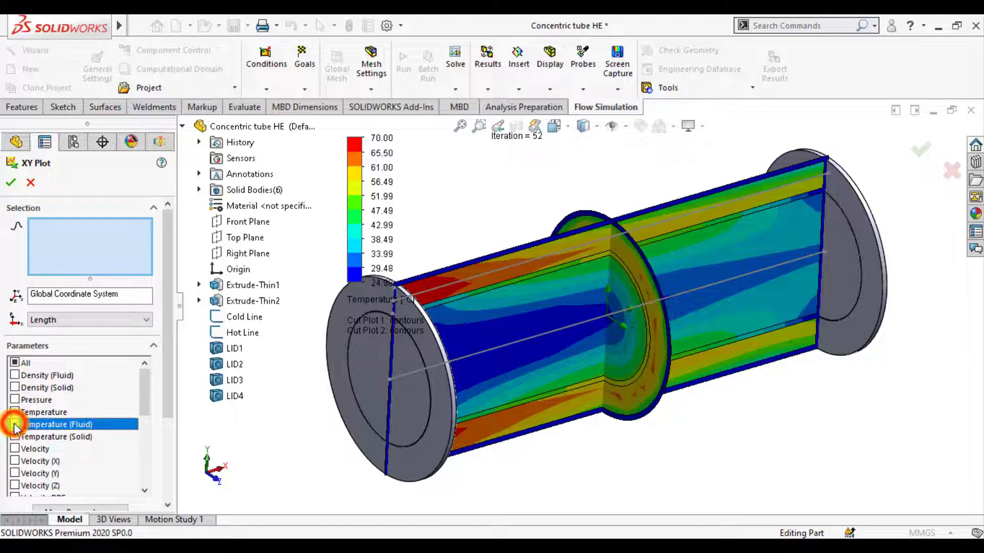
pyautogui.click(549, 331)
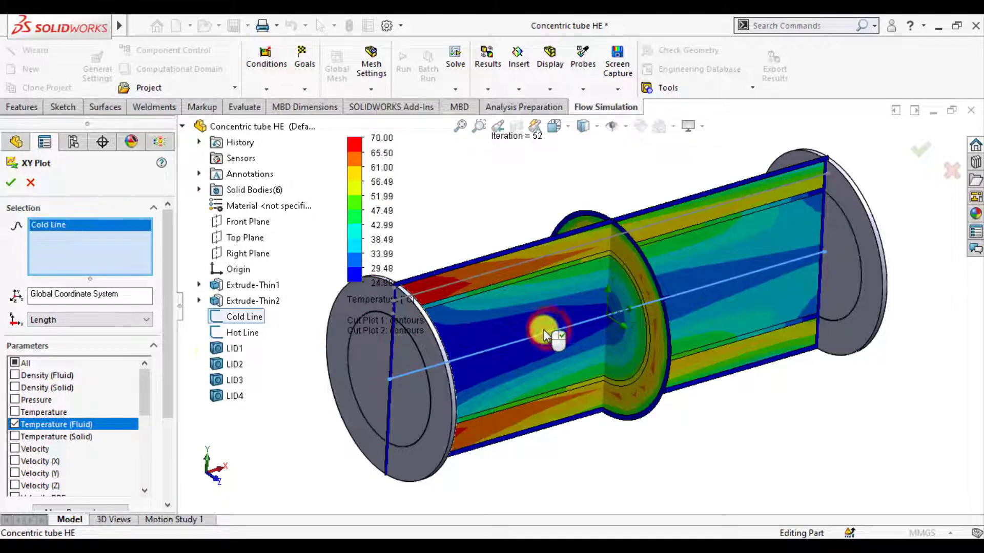
# Show the Cold Line temperature graph and enlarge its pane to examine the fluid temperature along the tube.
pyautogui.moveTo(166, 352); pyautogui.dragTo(169, 443)
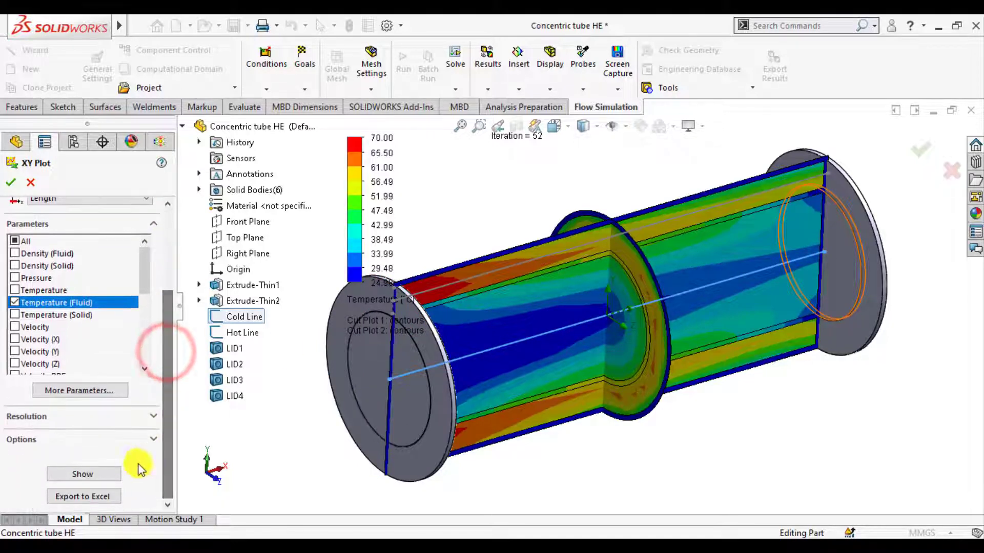
pyautogui.click(86, 473)
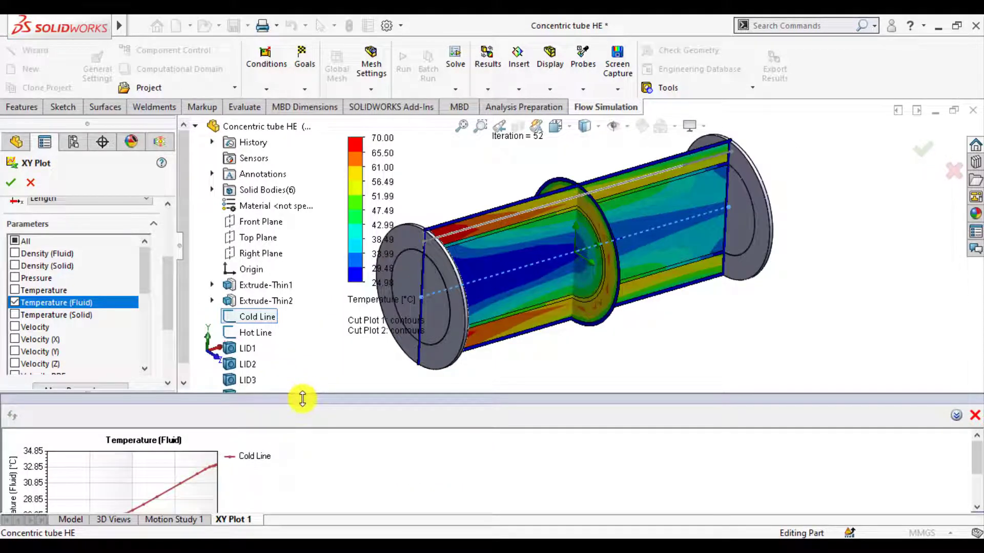
pyautogui.moveTo(302, 398); pyautogui.dragTo(331, 261)
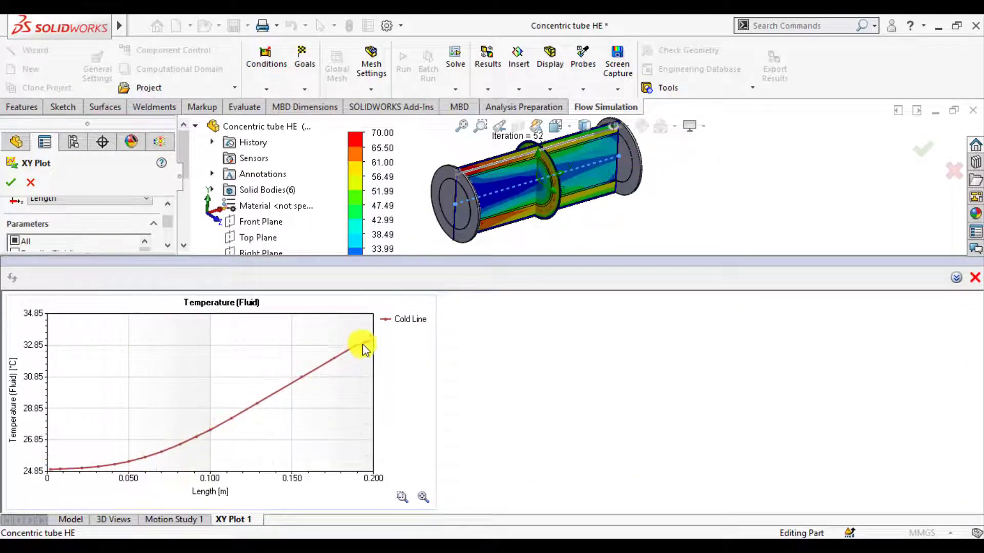
pyautogui.moveTo(370, 340)
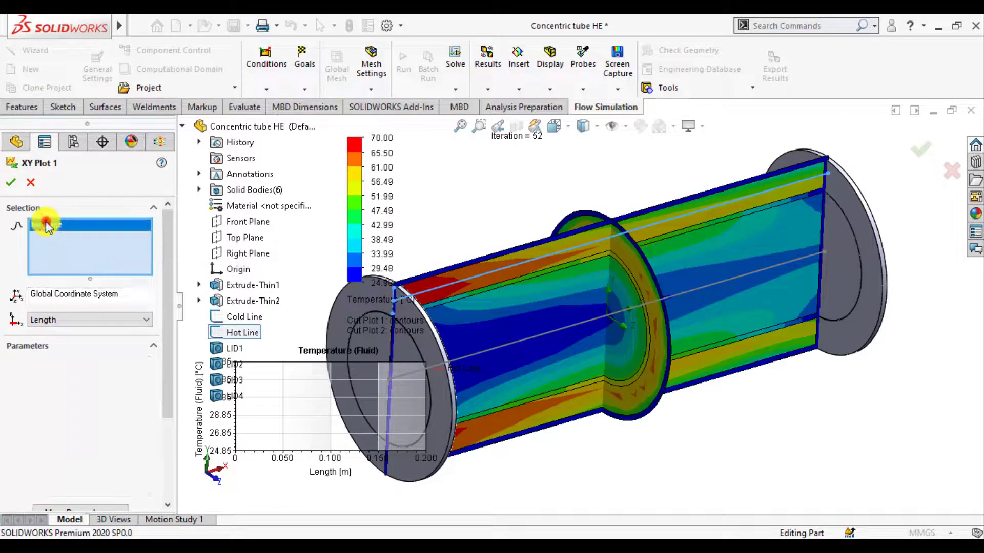
# Add the Cold Line sketch to the Hot Line selection of the XY plot and export the Temperature (Fluid) data to Excel.
pyautogui.click(45, 233)
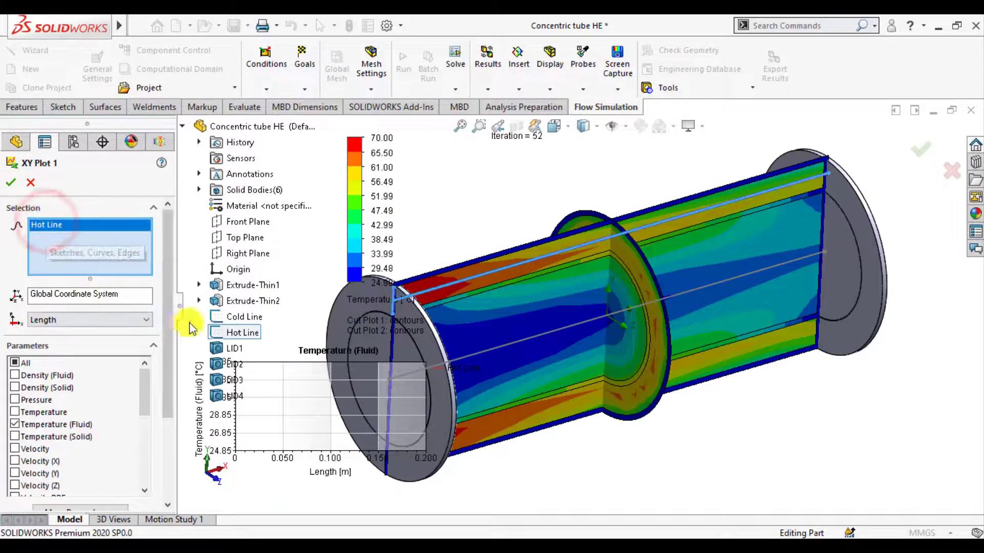
pyautogui.click(228, 317)
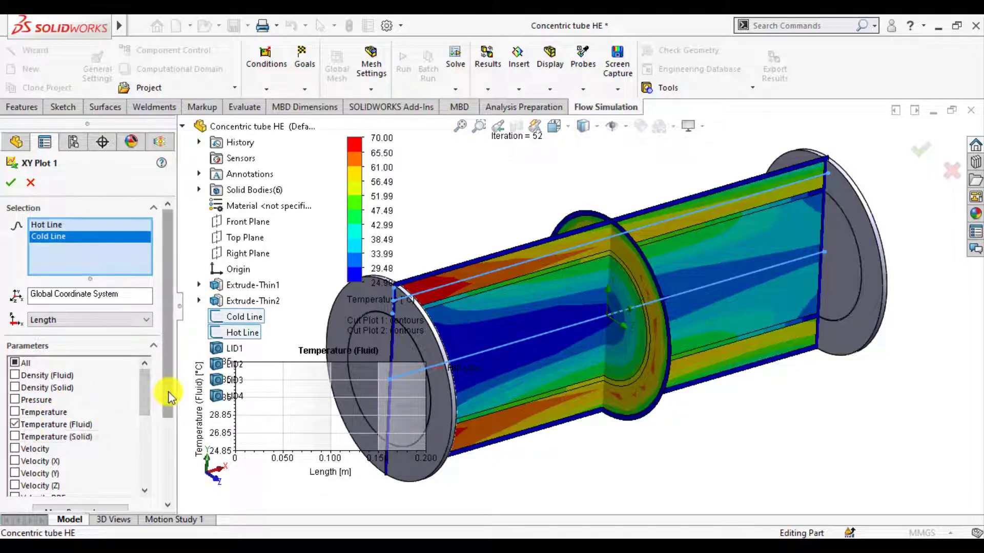
pyautogui.moveTo(169, 395); pyautogui.dragTo(167, 497)
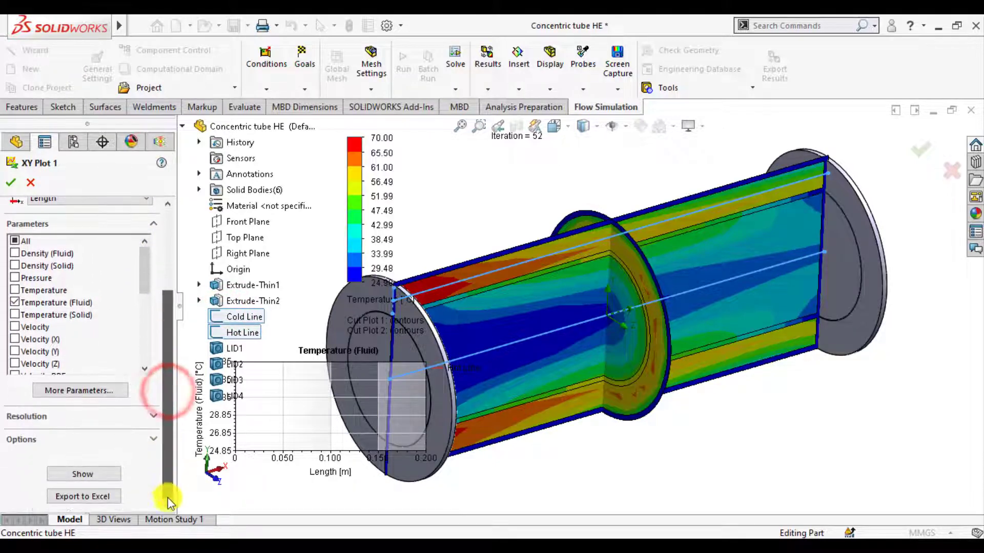
pyautogui.click(82, 500)
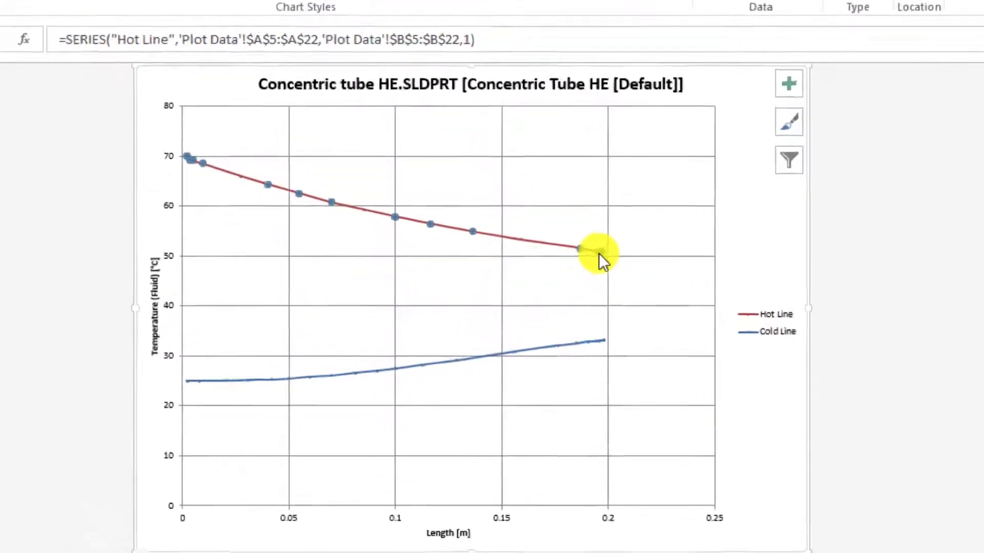
# Read the end points of the Hot Line and Cold Line curves in the Excel chart, and confirm the XY plot in SOLIDWORKS.
pyautogui.moveTo(598, 253)
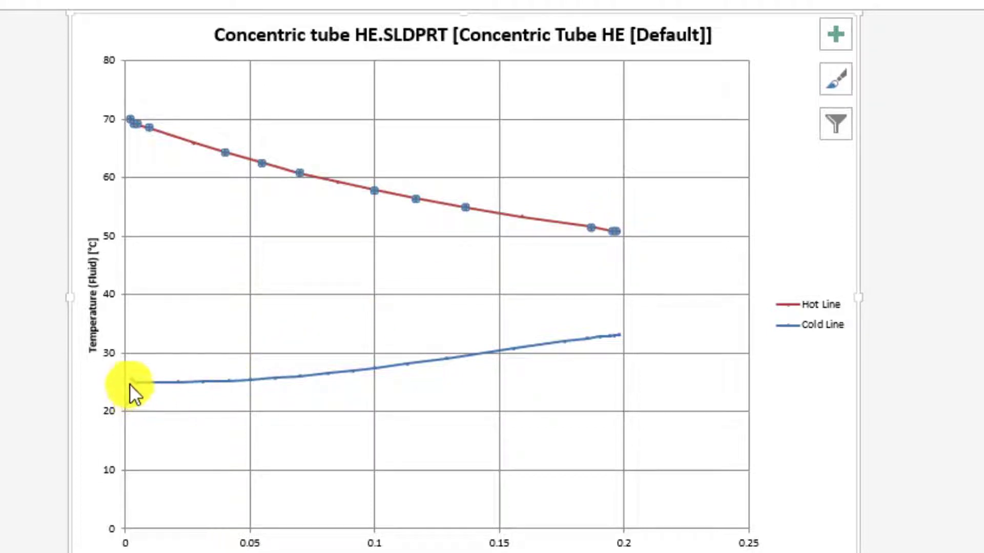
pyautogui.moveTo(132, 383)
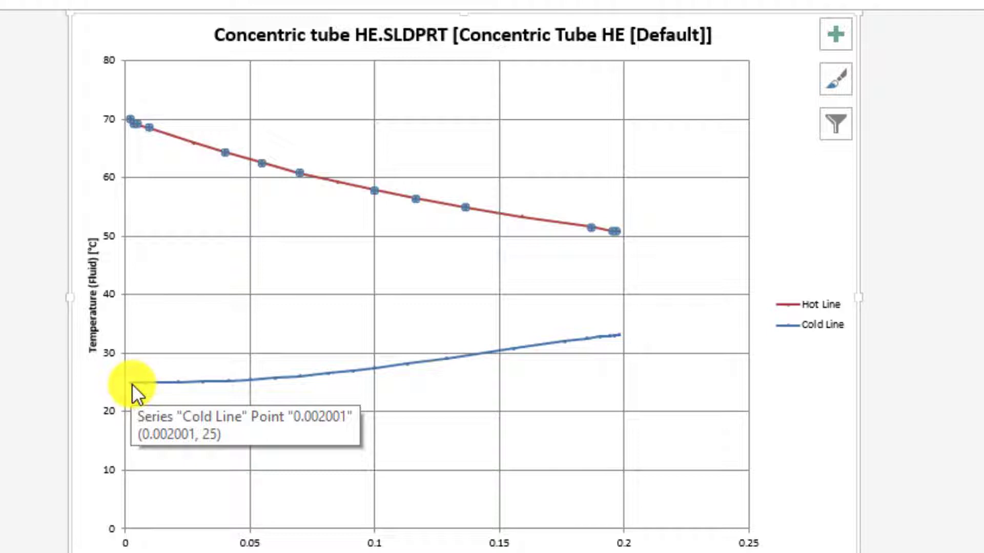
pyautogui.click(617, 341)
pyautogui.moveTo(620, 334)
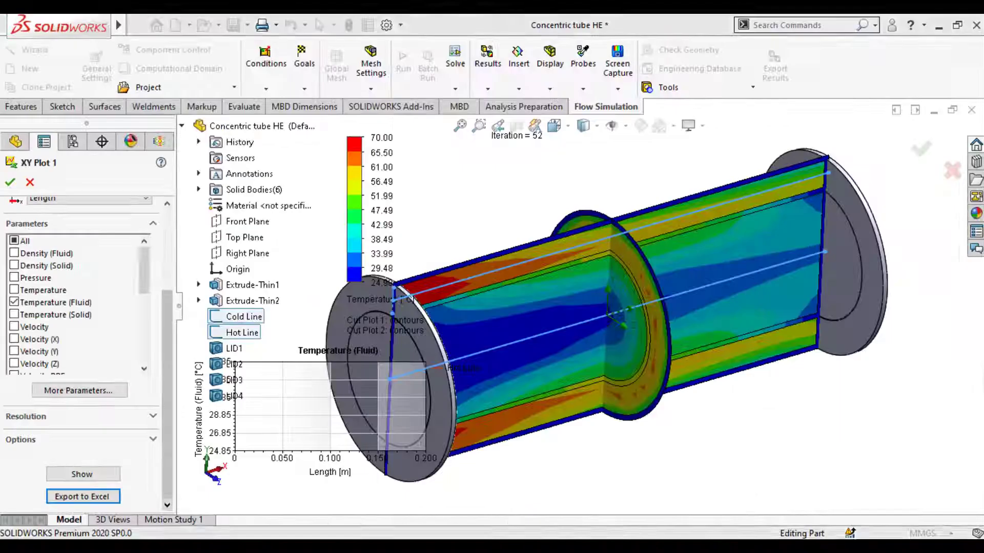
pyautogui.click(577, 469)
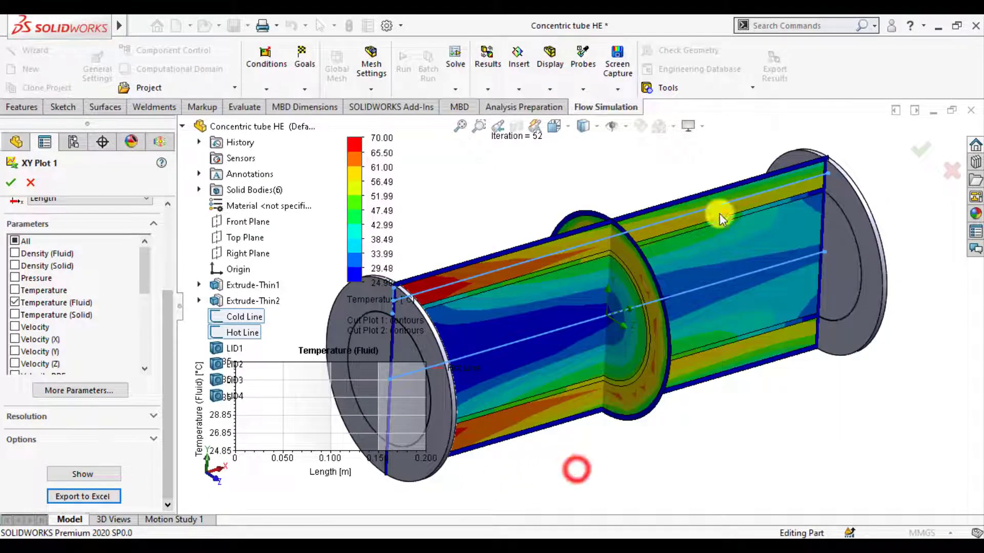
pyautogui.click(921, 149)
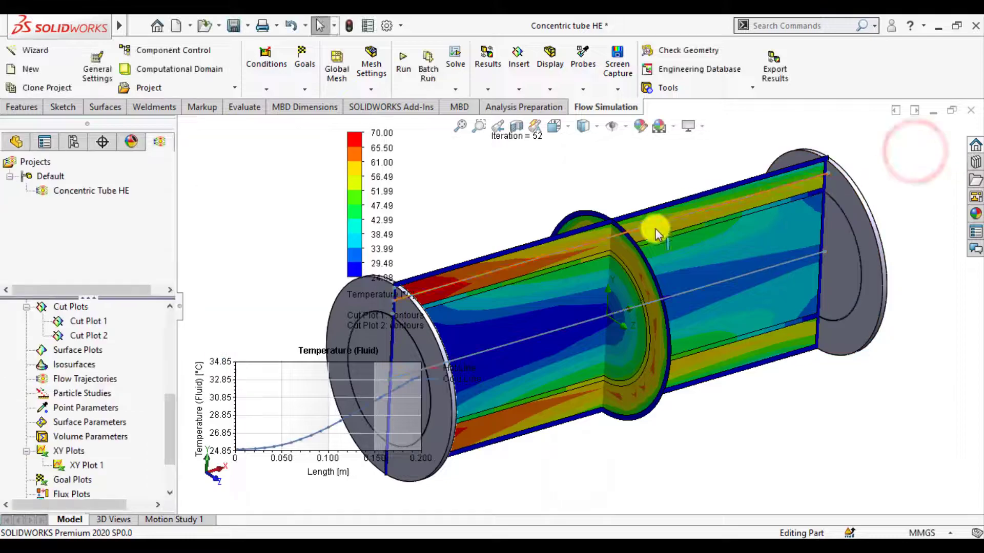